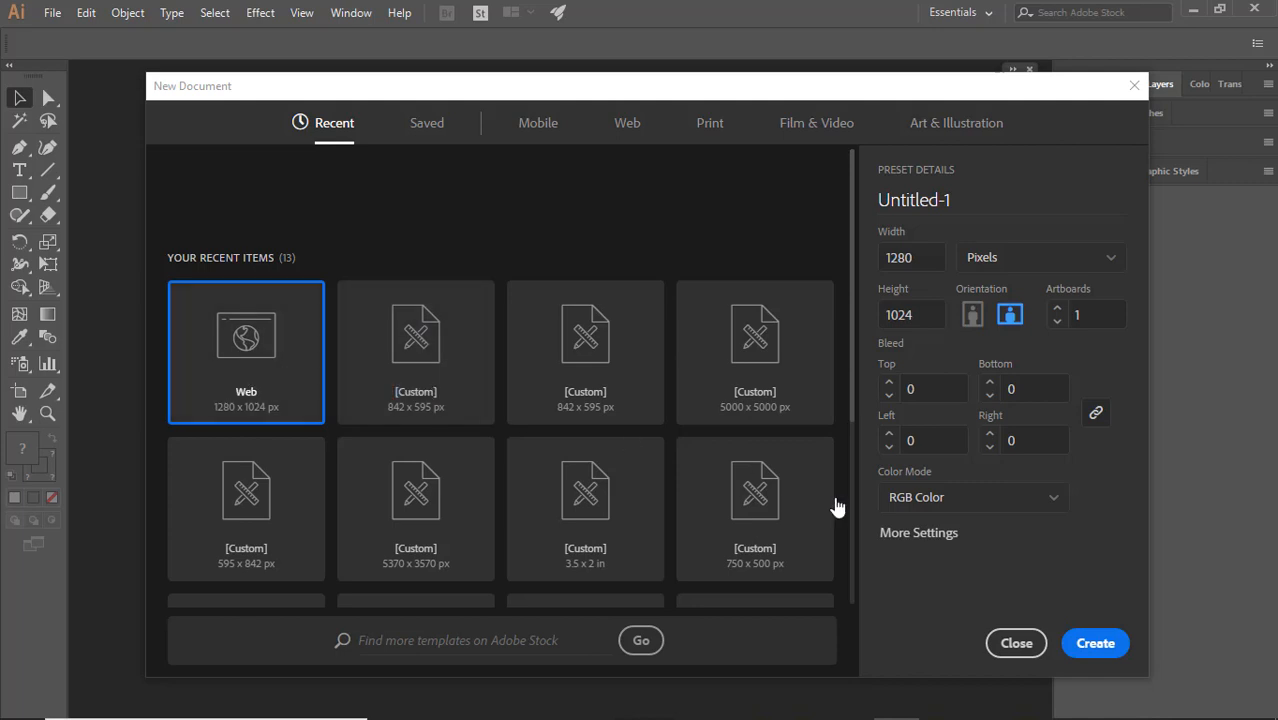
Create a 1280 x 1024 px RGB web document and draw a circle about 500 px wide near the artboard's centre
click(1088, 640)
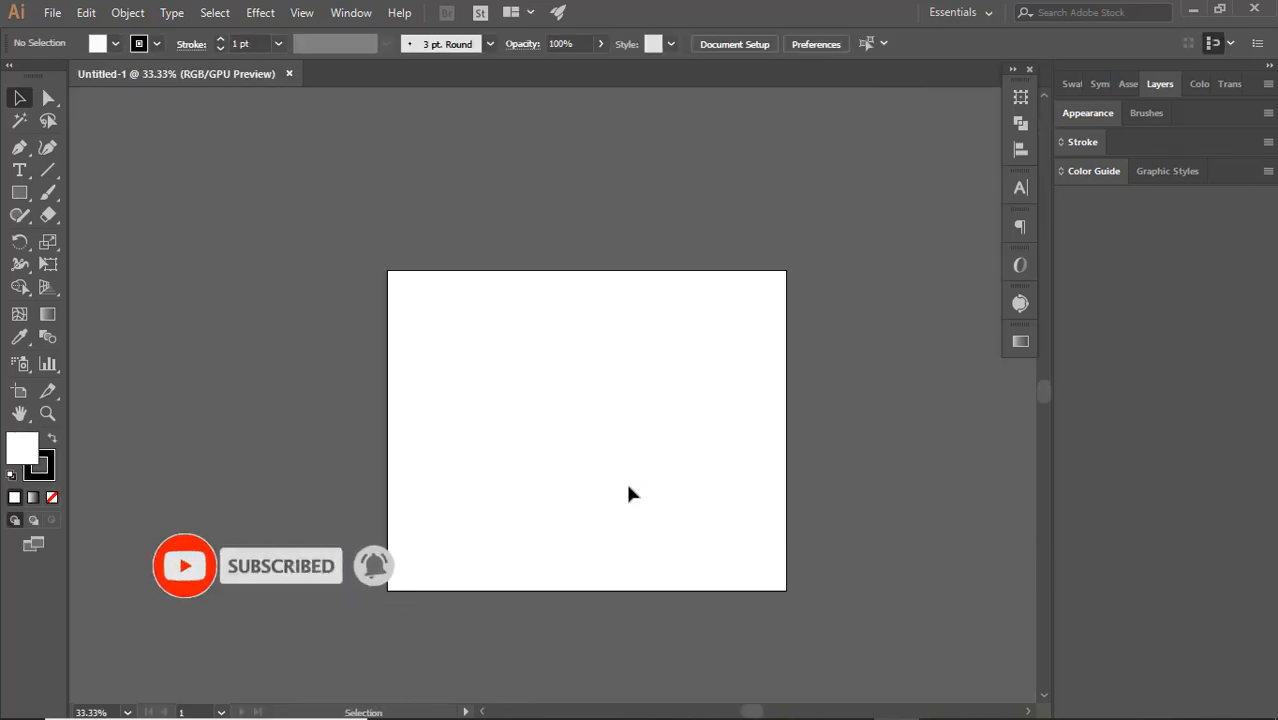
scroll(629, 487, up, 1)
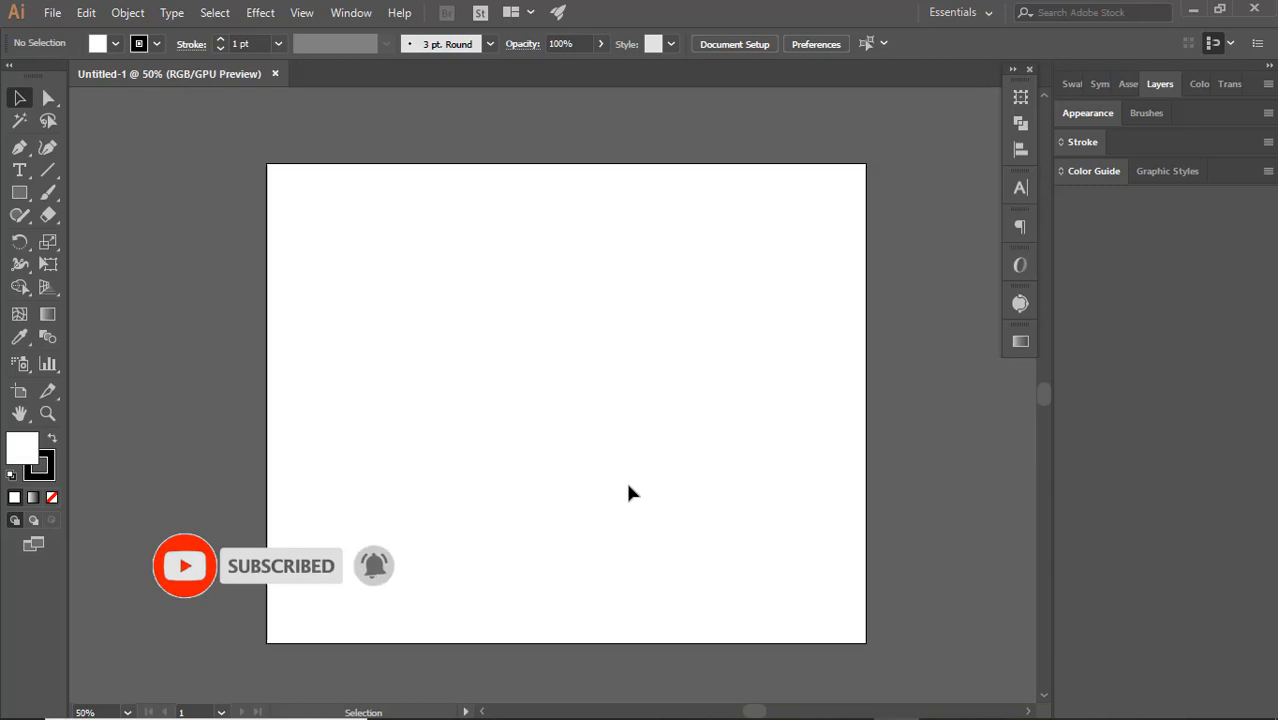
click(20, 196)
drag(22, 203, 87, 234)
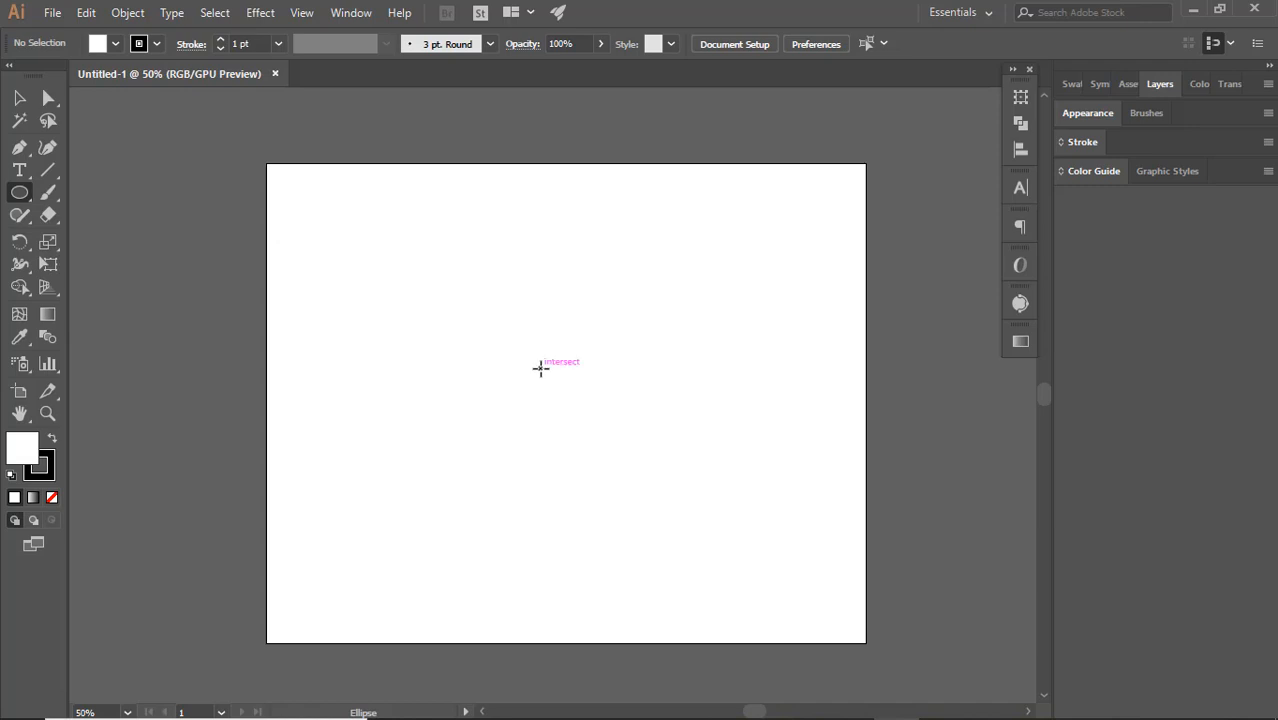
drag(540, 368, 657, 428)
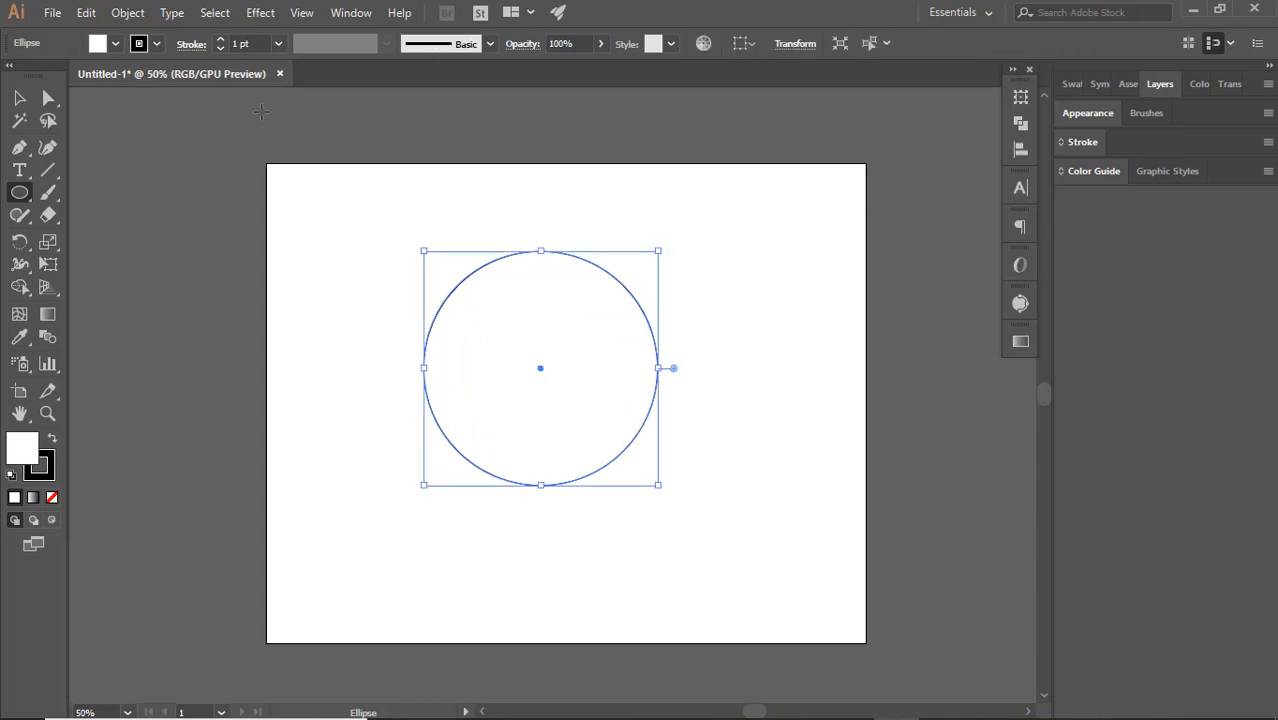
Copy the circle, paste it in front, and scale the copy down around its centre to about 256 px
click(86, 20)
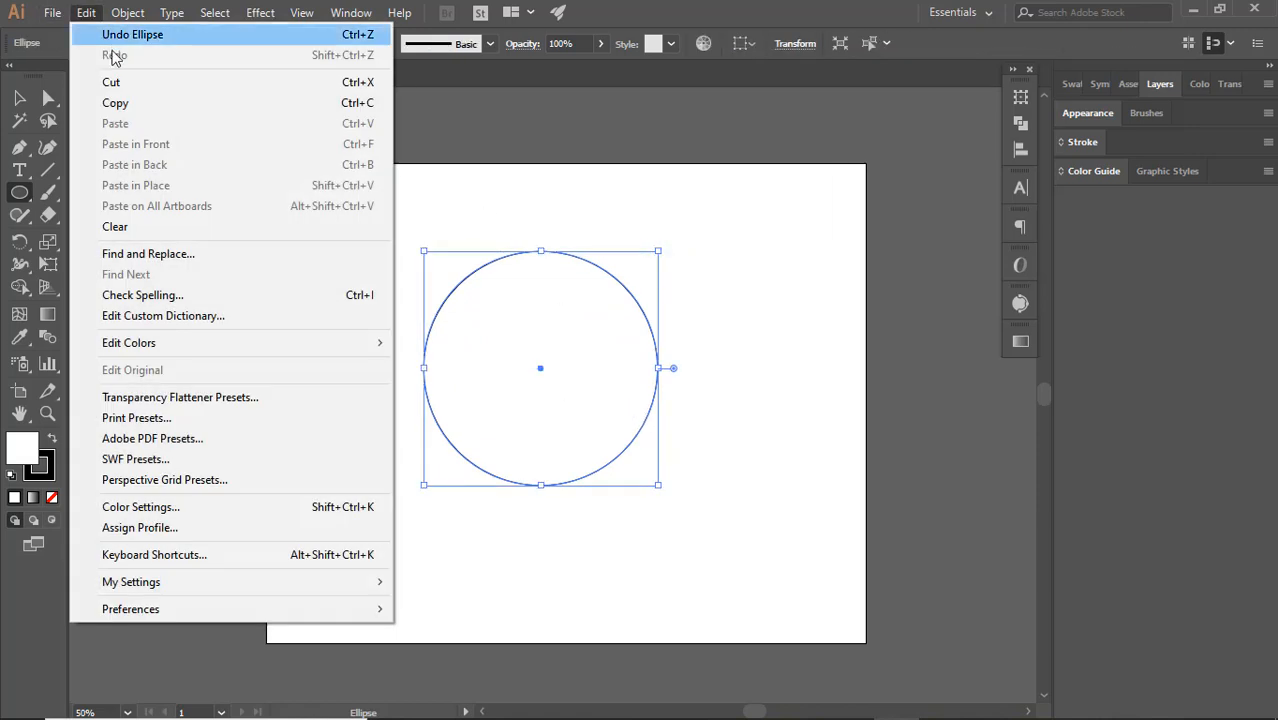
click(115, 103)
click(97, 17)
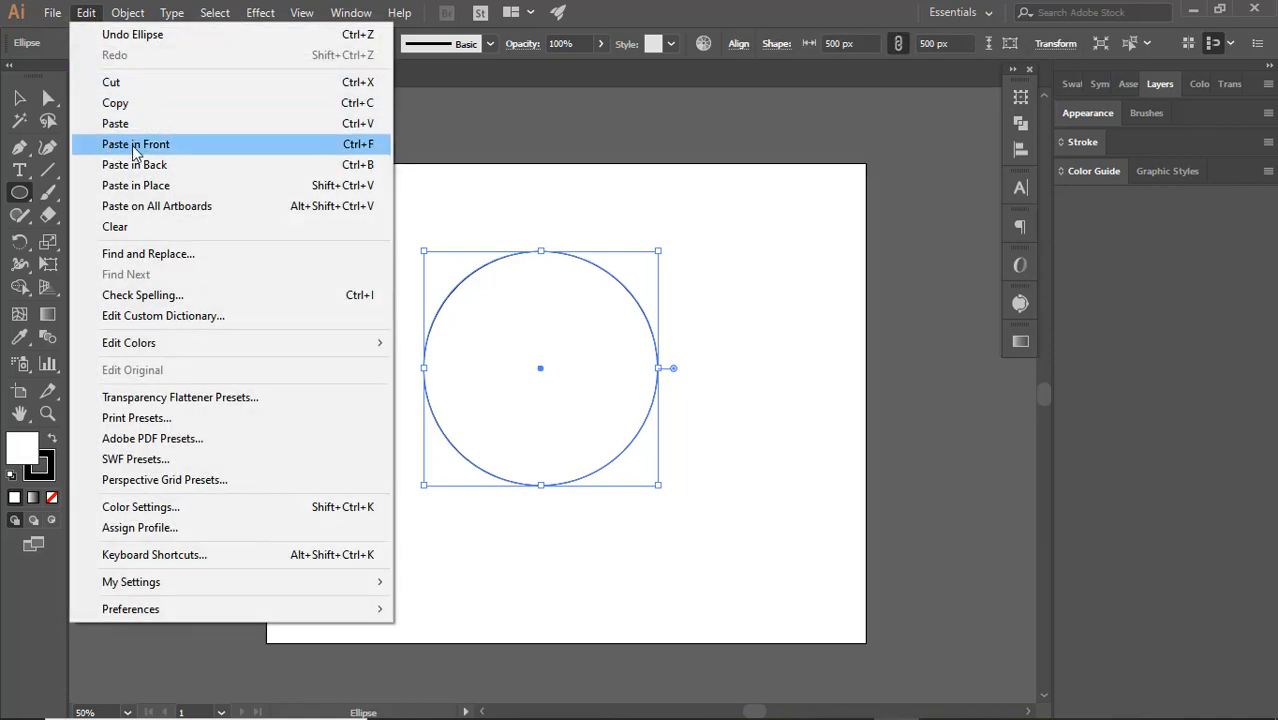
click(124, 148)
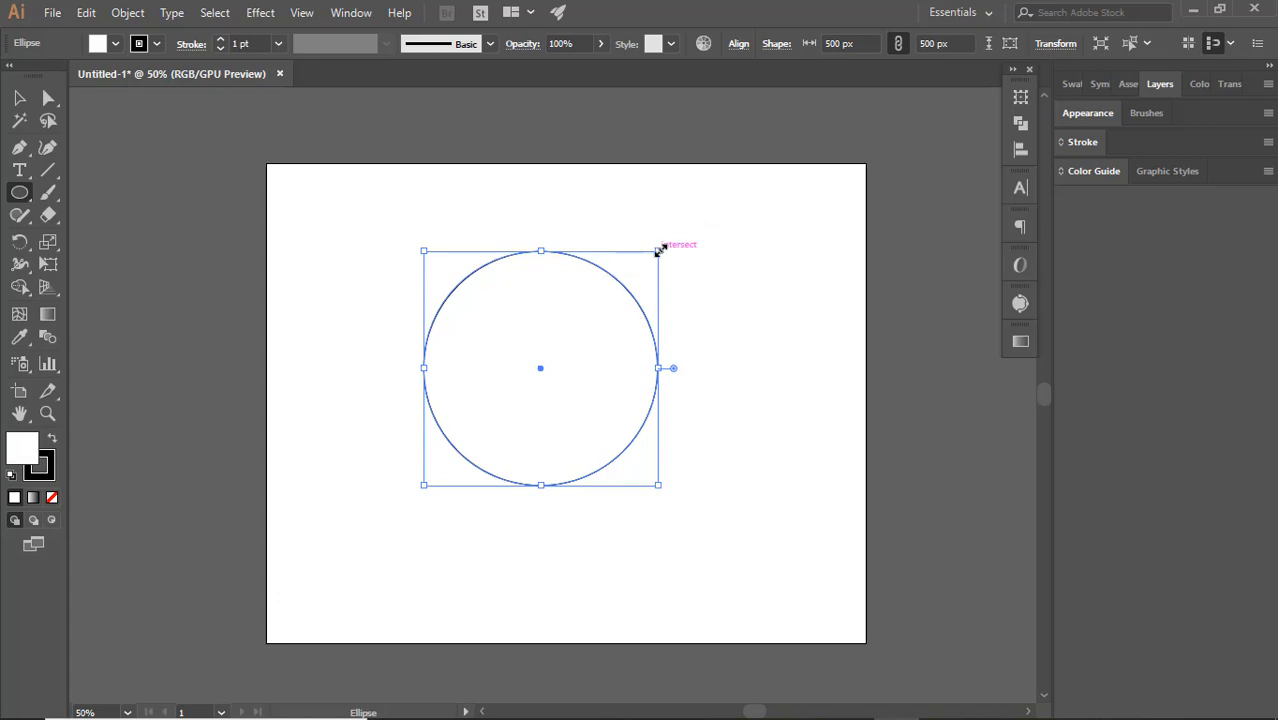
drag(658, 250, 601, 306)
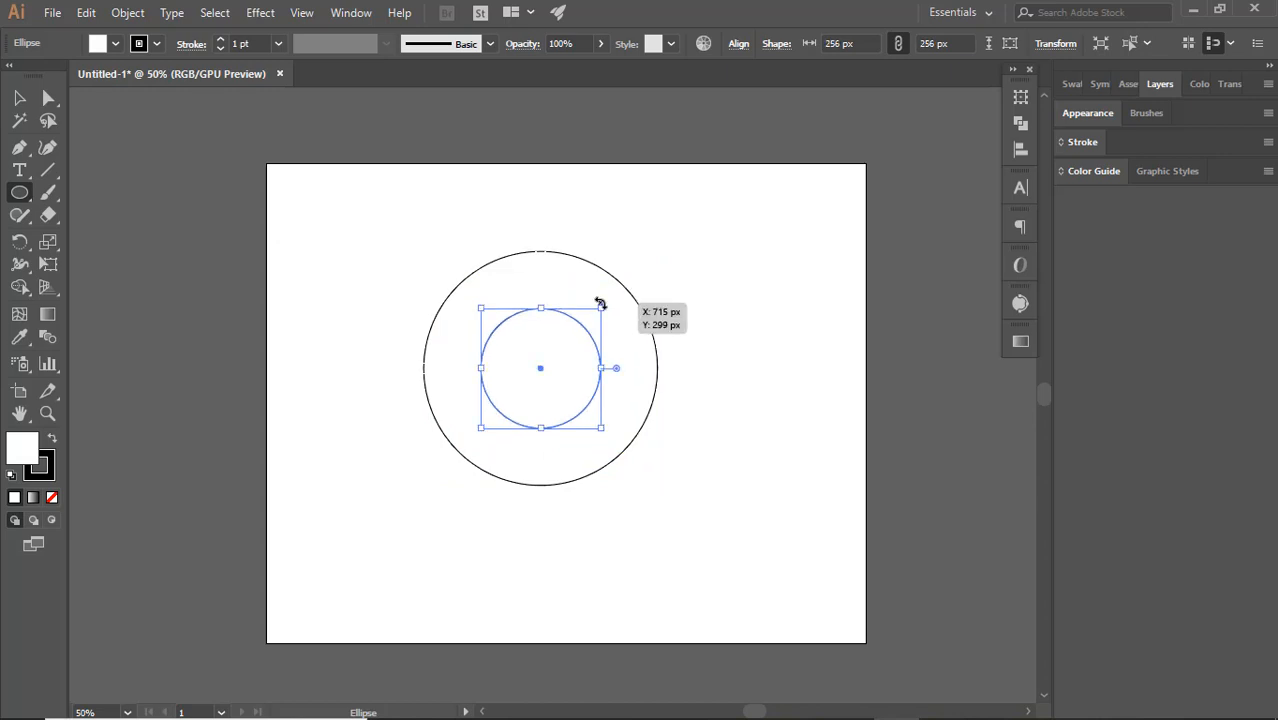
Move the small circle down inside the large one until it touches the large circle's bottom edge
click(19, 99)
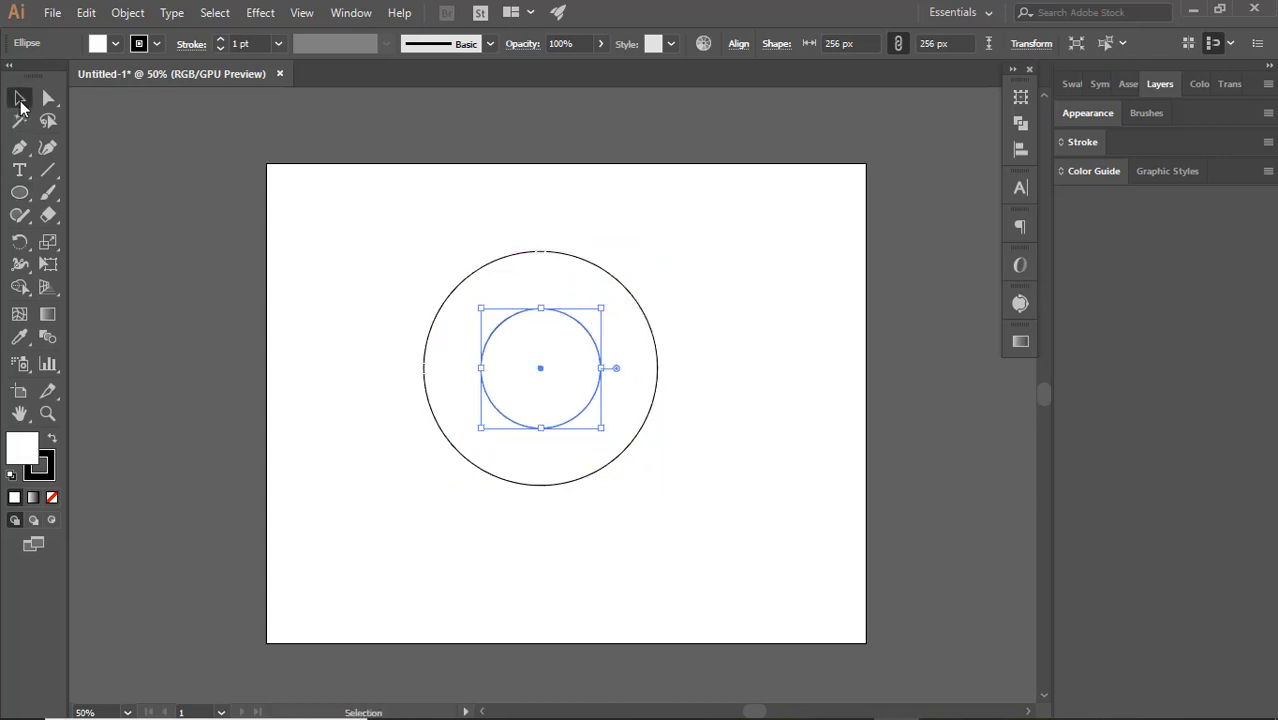
click(725, 270)
drag(576, 419, 585, 478)
click(662, 374)
Align the large and small circles horizontally by their centres
drag(398, 197, 712, 530)
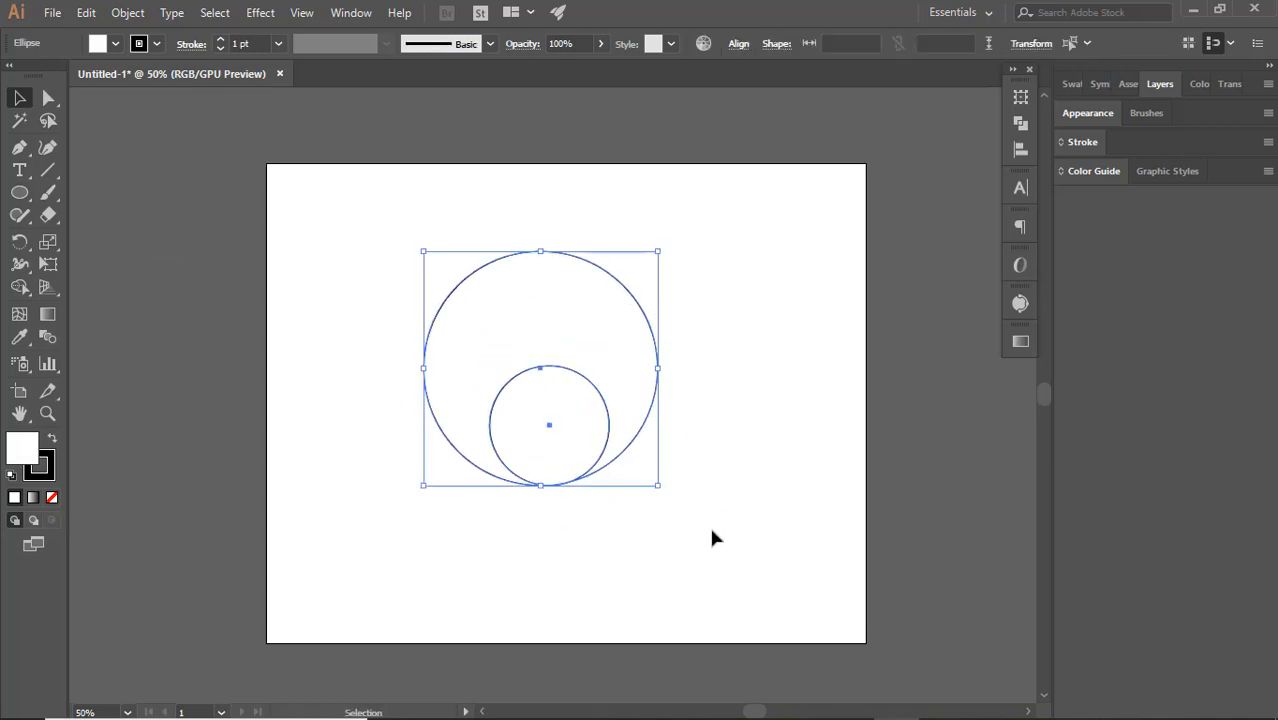
click(1020, 150)
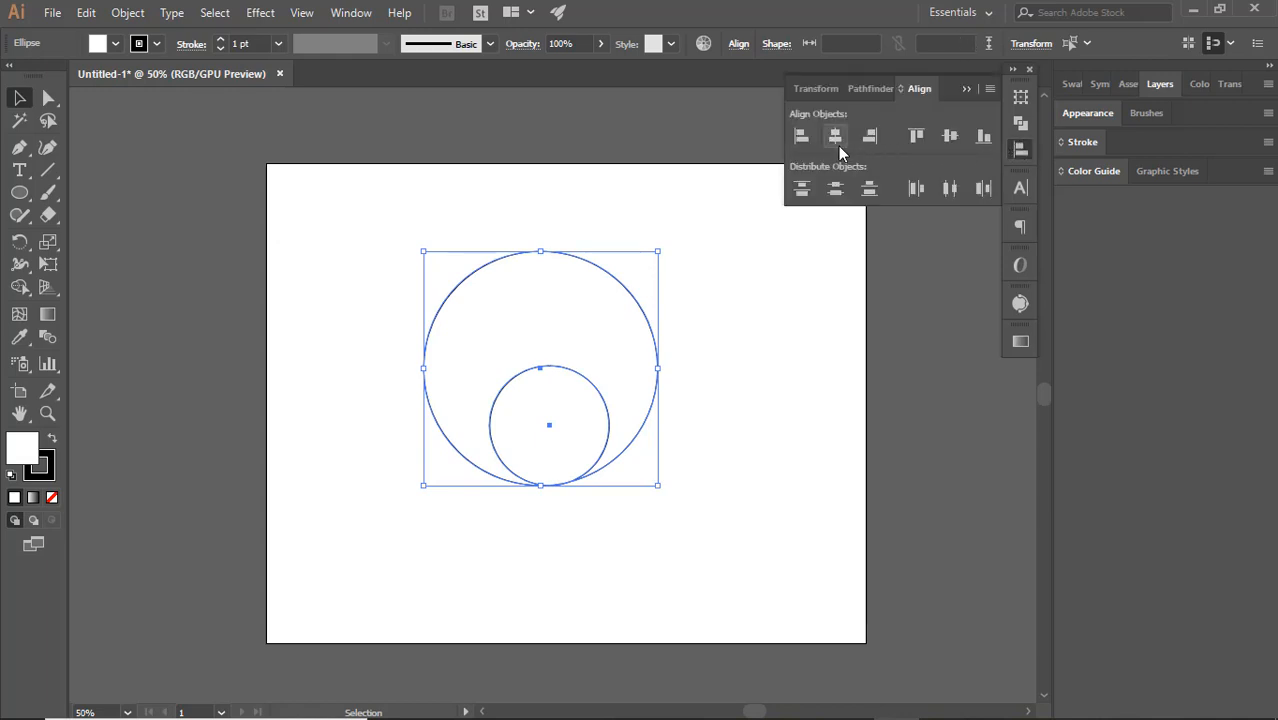
click(838, 146)
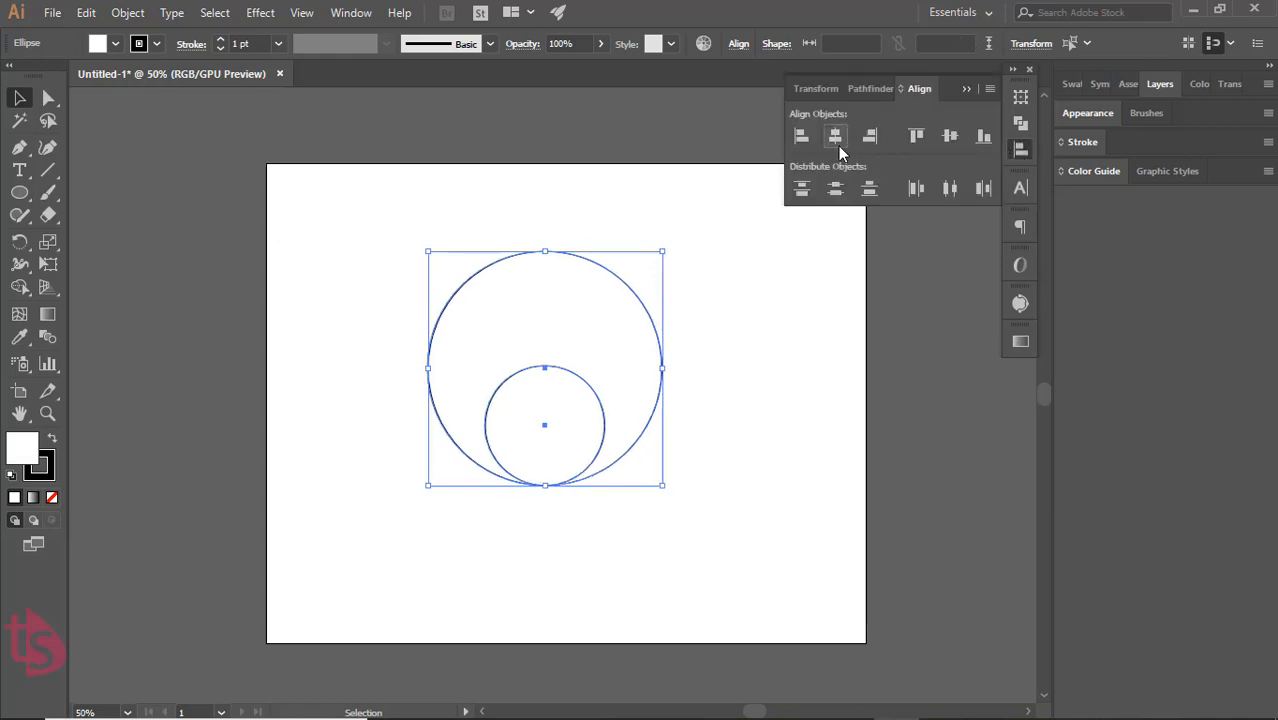
click(760, 360)
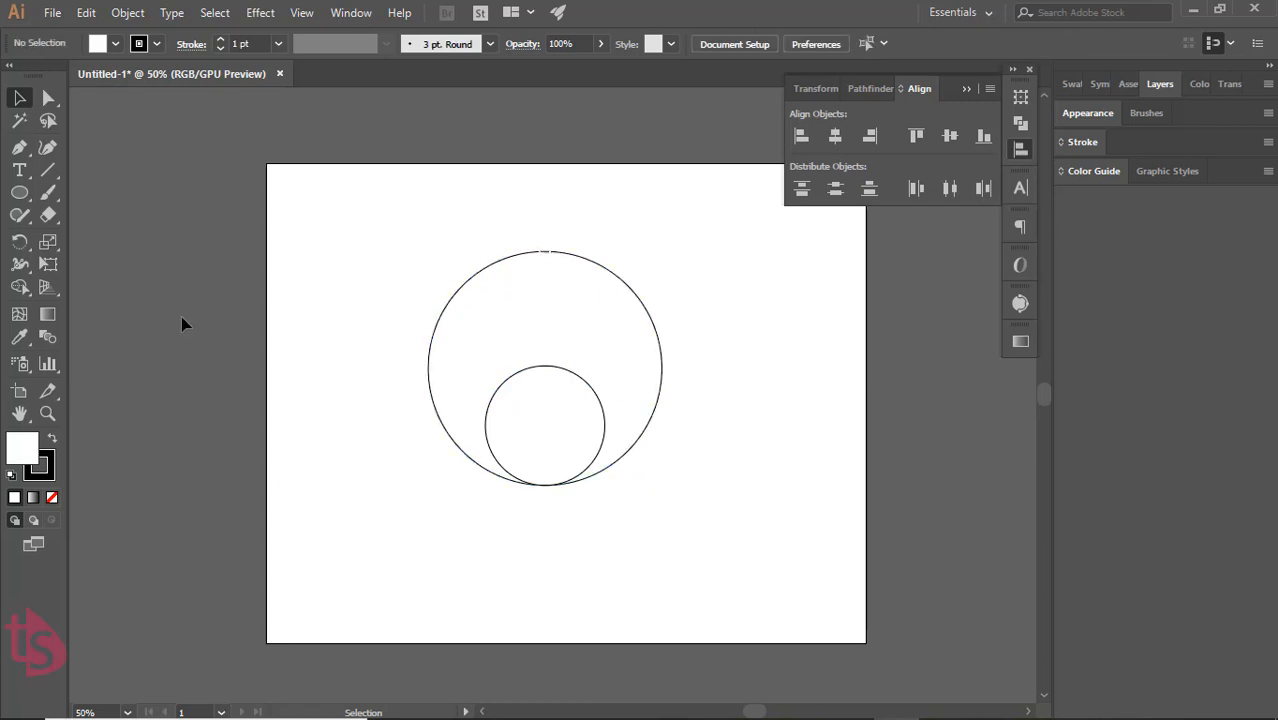
click(964, 90)
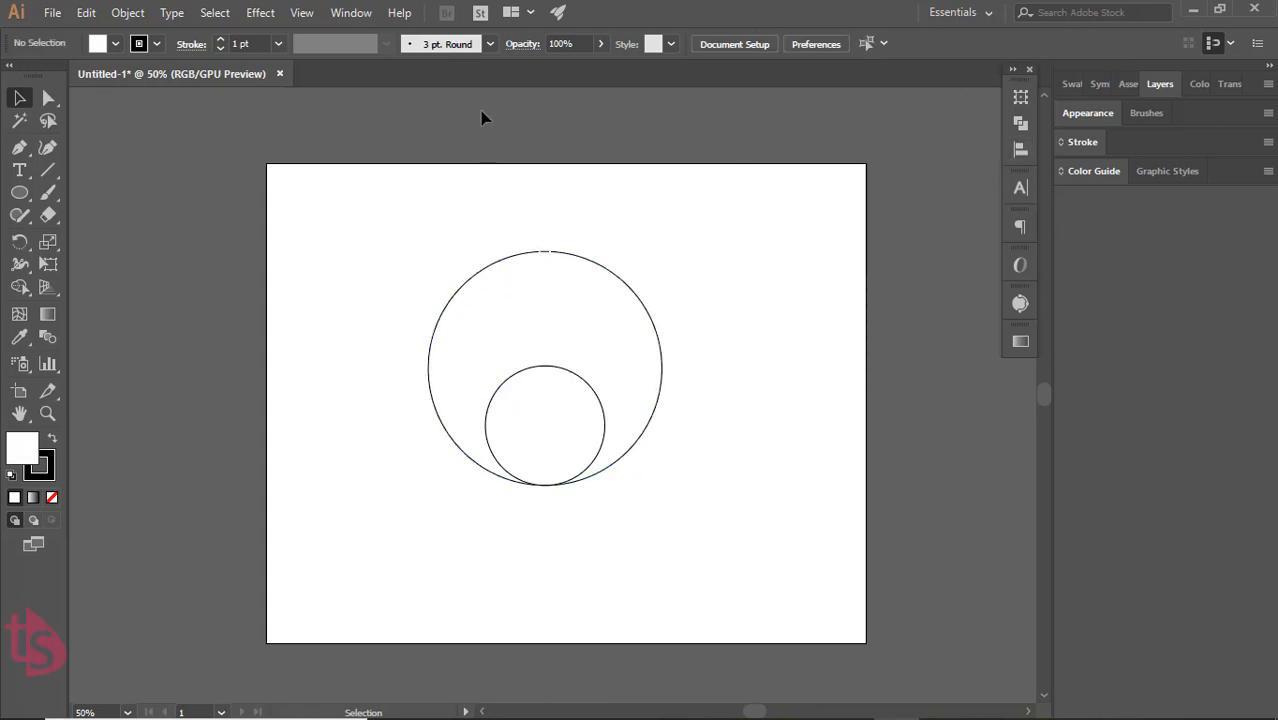
Show the document rulers
click(264, 18)
mouse_move(301, 12)
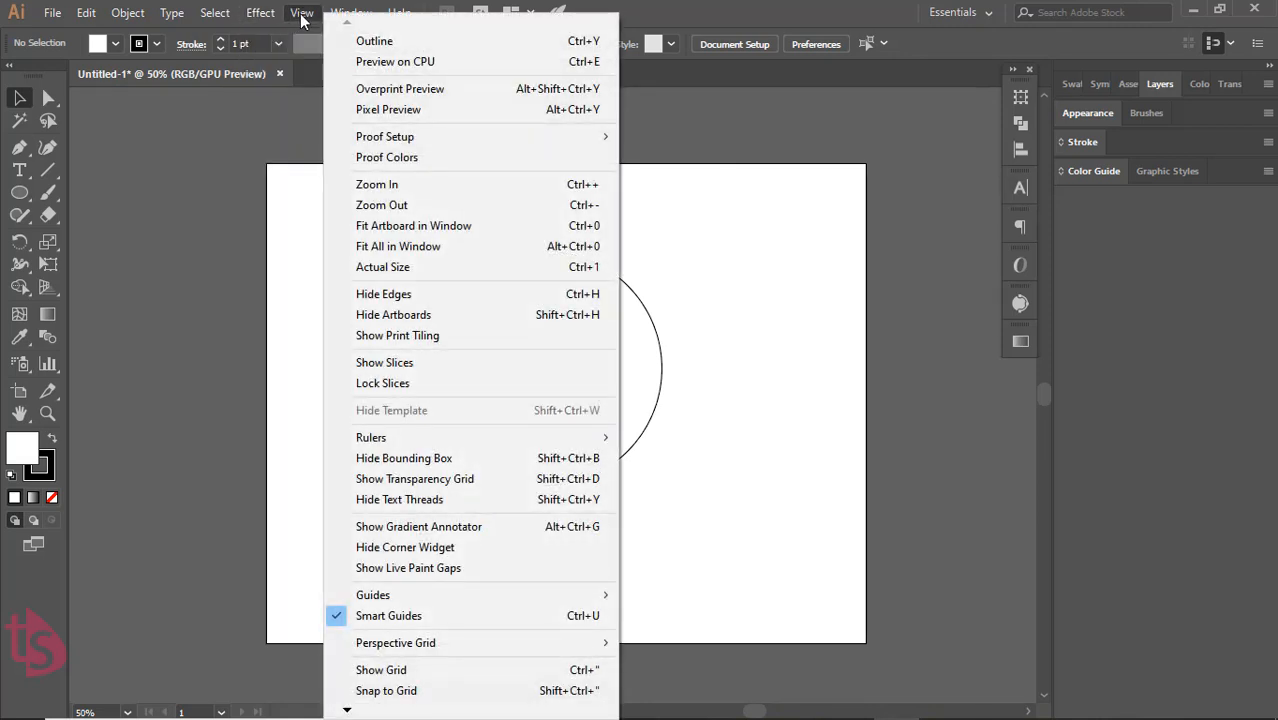
mouse_move(404, 598)
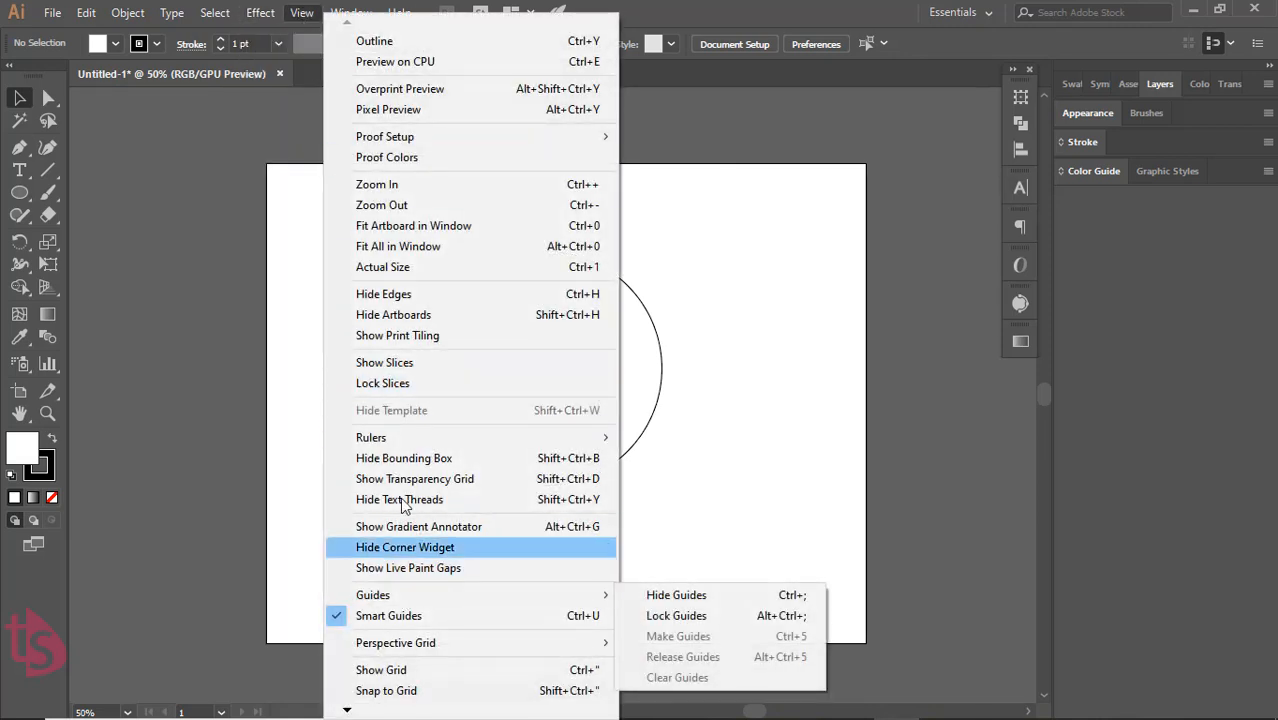
mouse_move(491, 442)
click(679, 441)
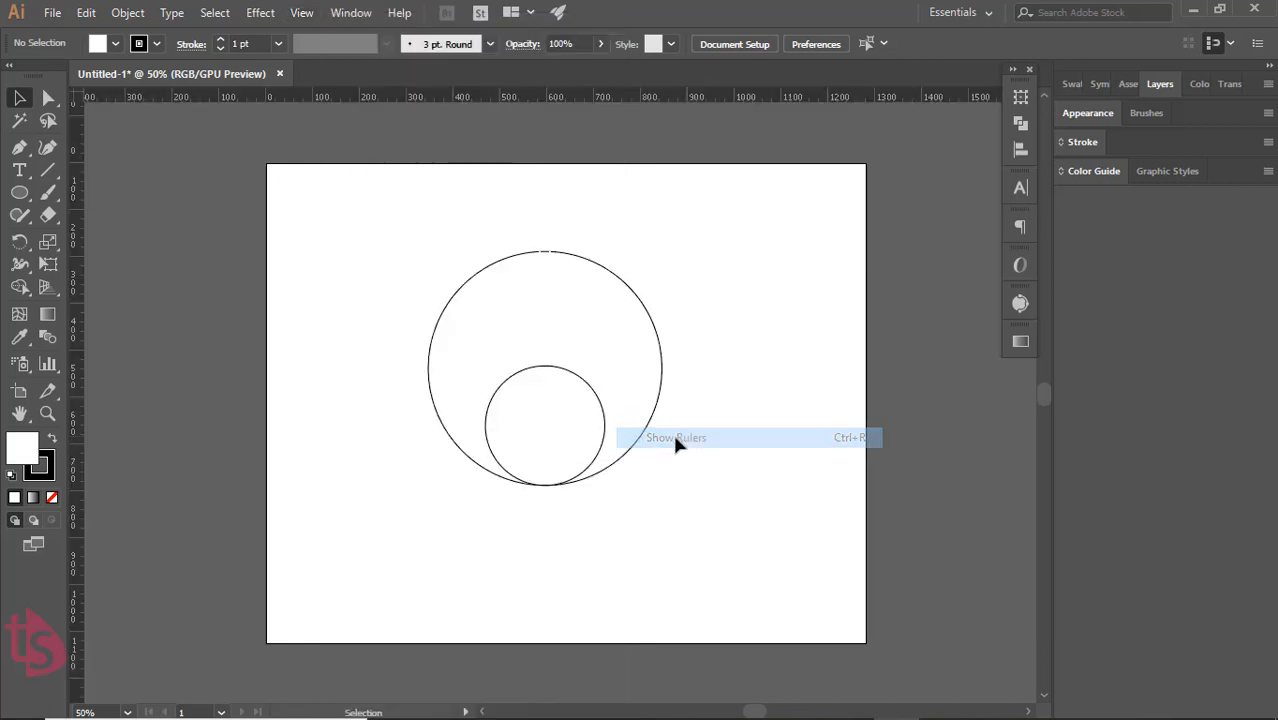
Place a vertical guide through both circles' centres and a horizontal guide through the large circle's centre
drag(75, 388, 543, 427)
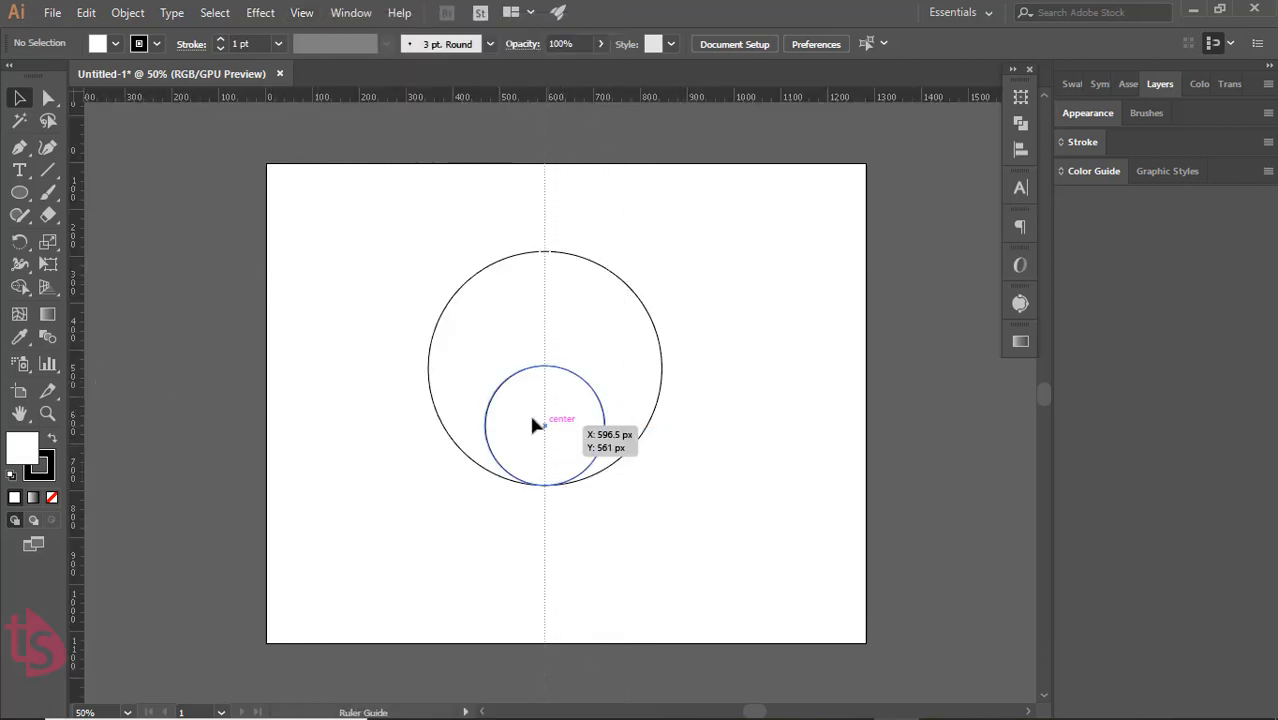
click(508, 143)
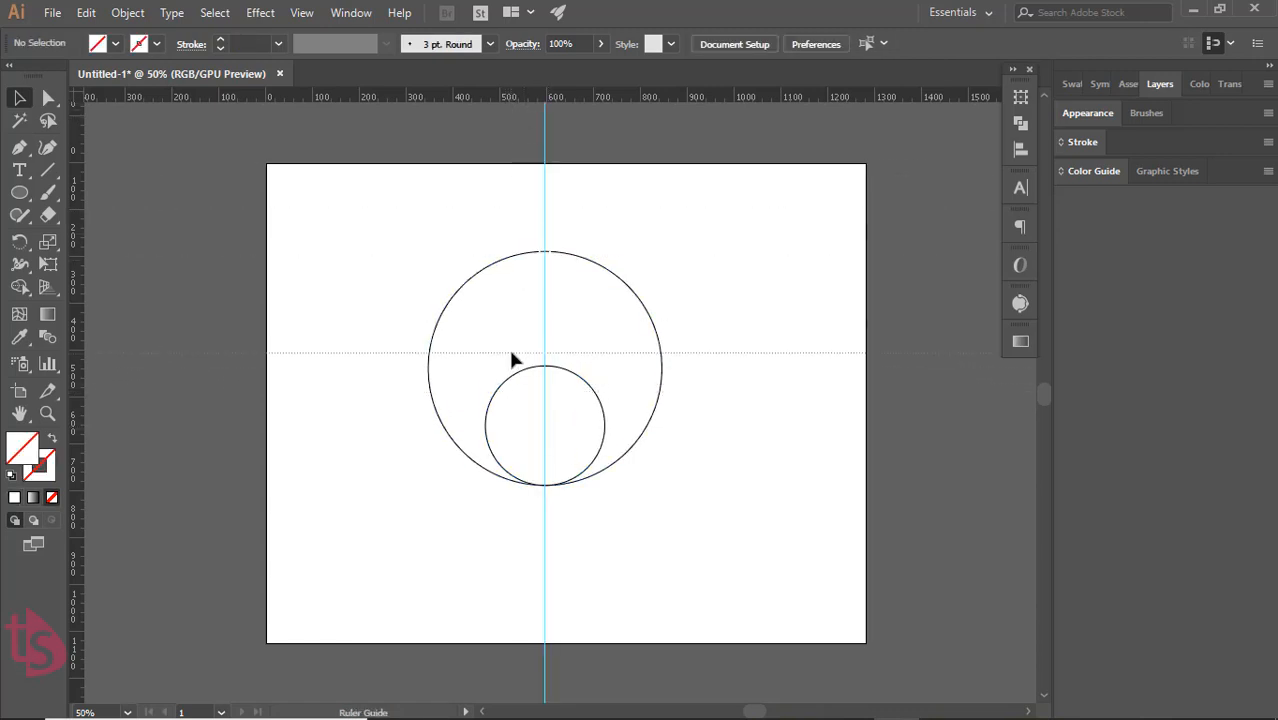
drag(513, 374, 515, 369)
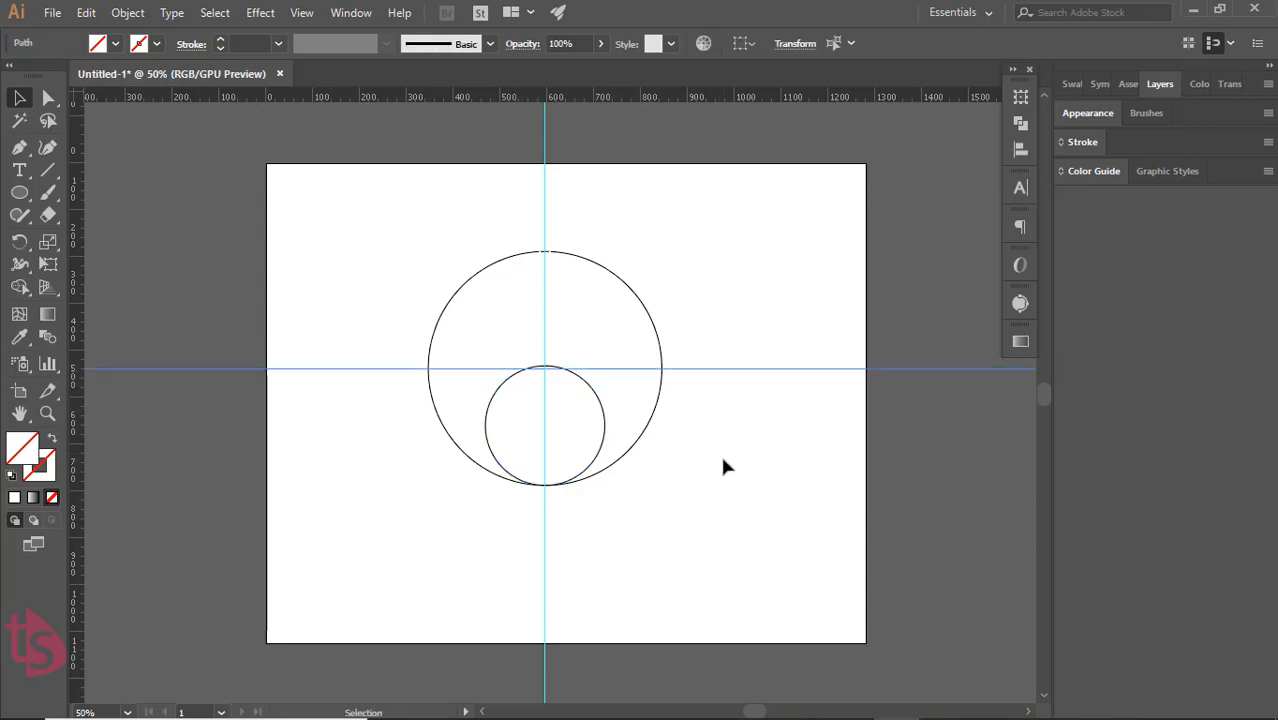
click(661, 387)
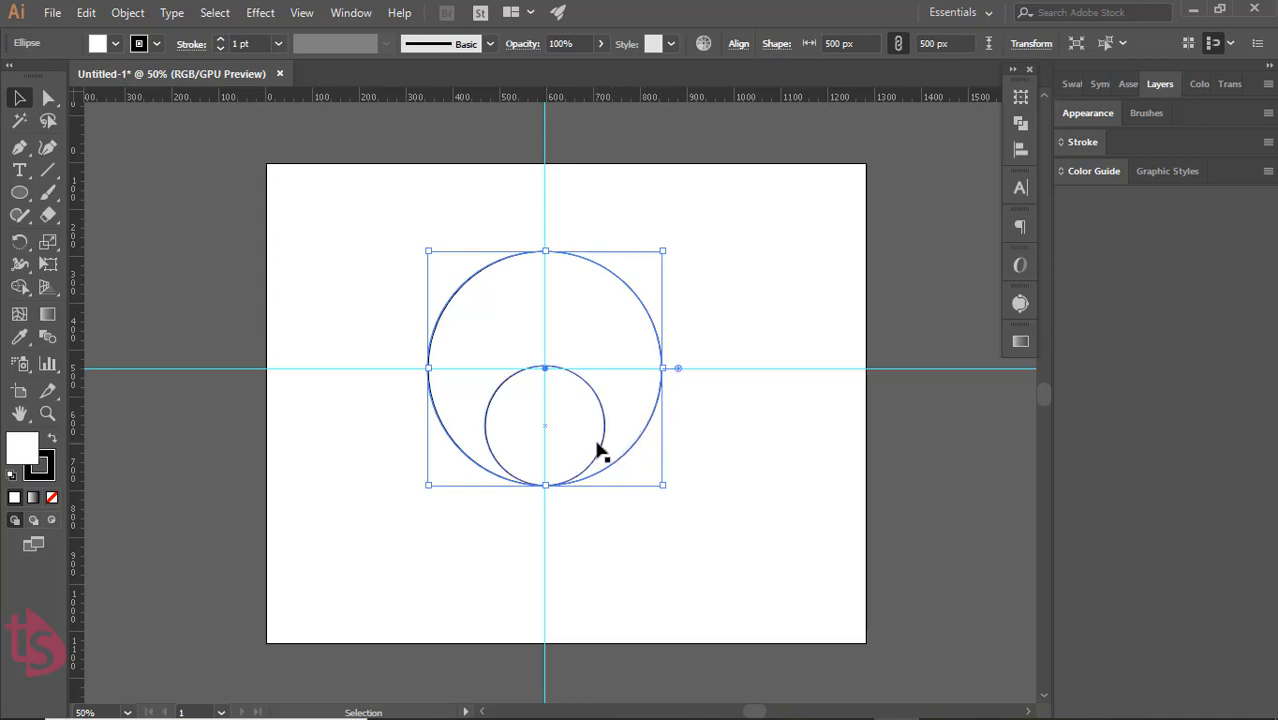
click(745, 441)
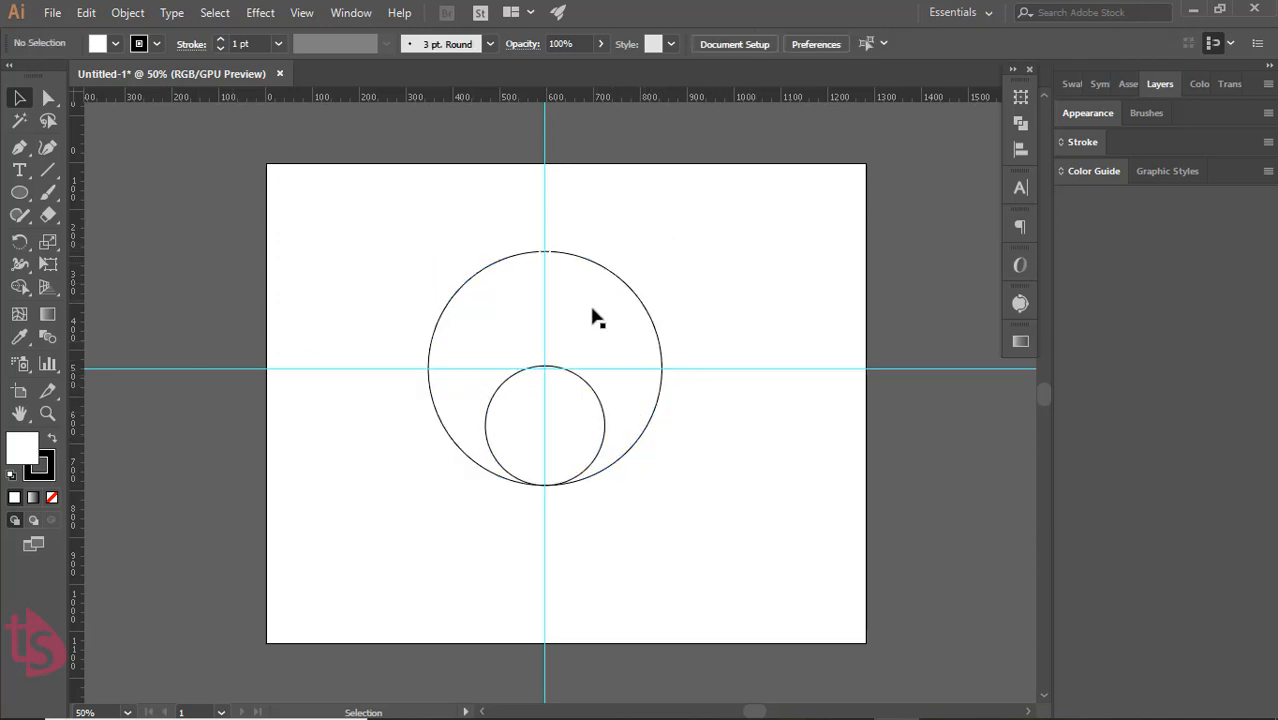
Select both circles with the two guides and split them into pieces with the Pathfinder Divide operation
drag(338, 222, 745, 549)
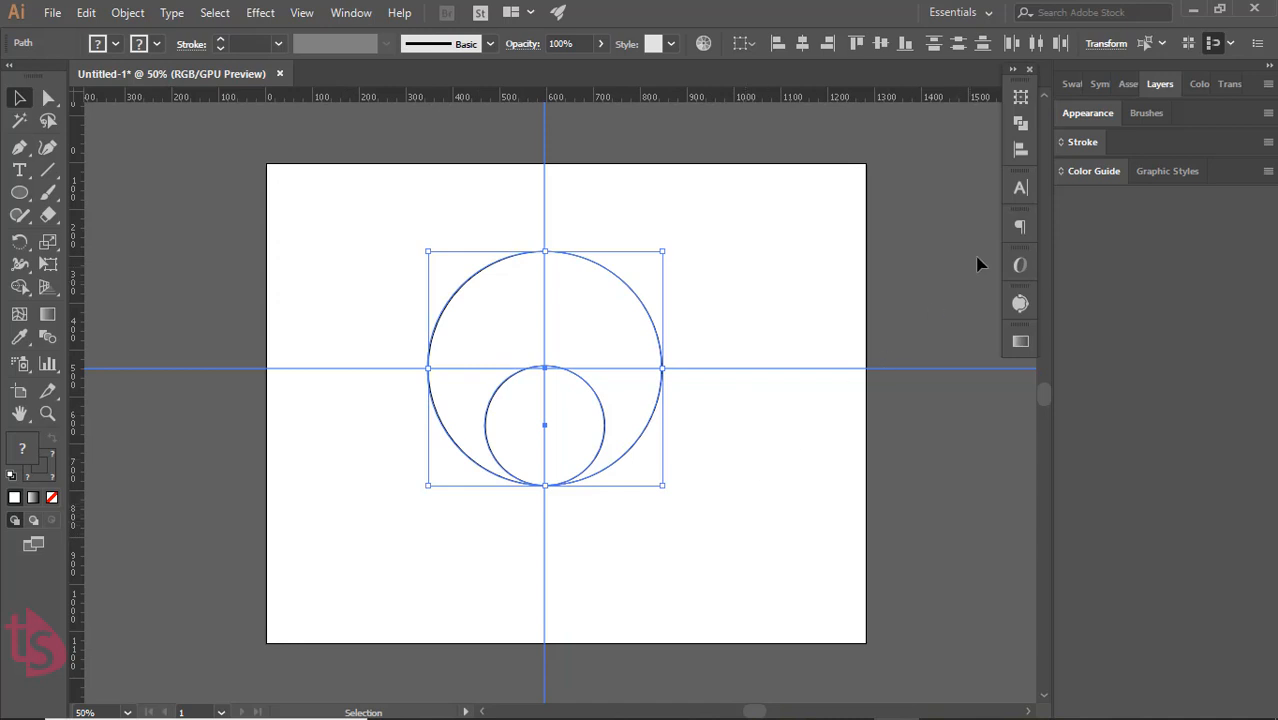
click(1021, 124)
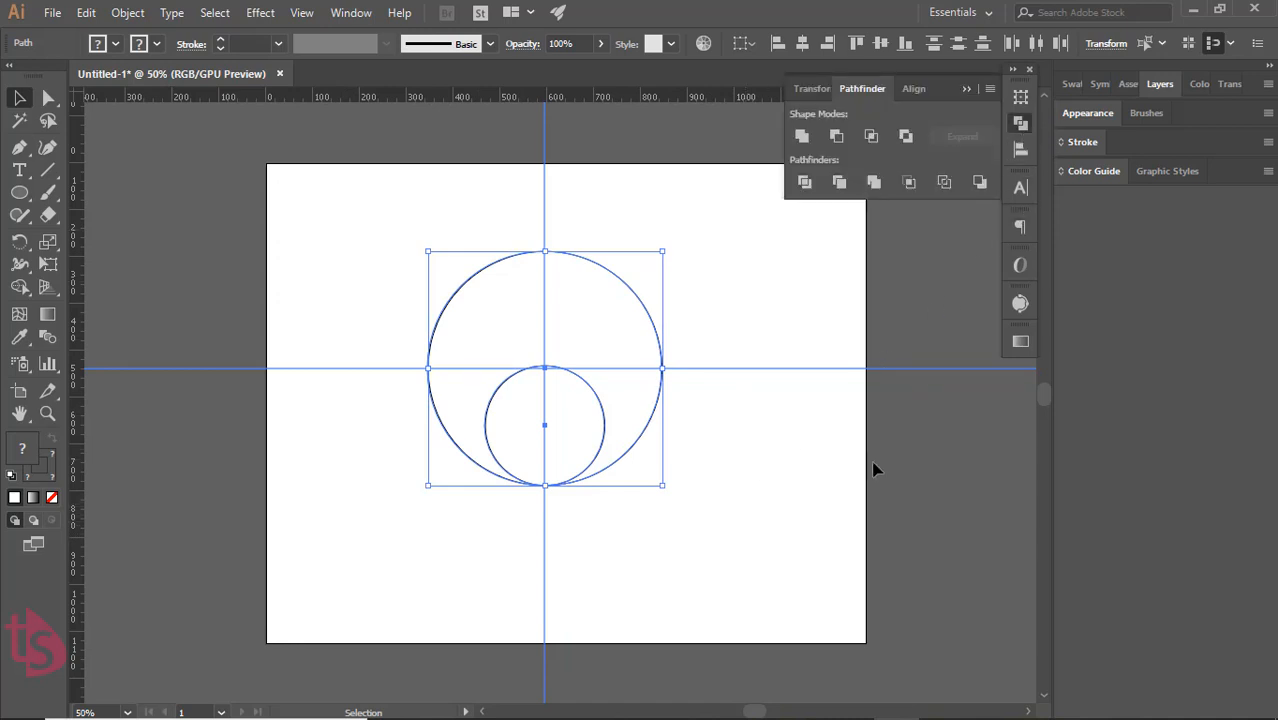
click(805, 182)
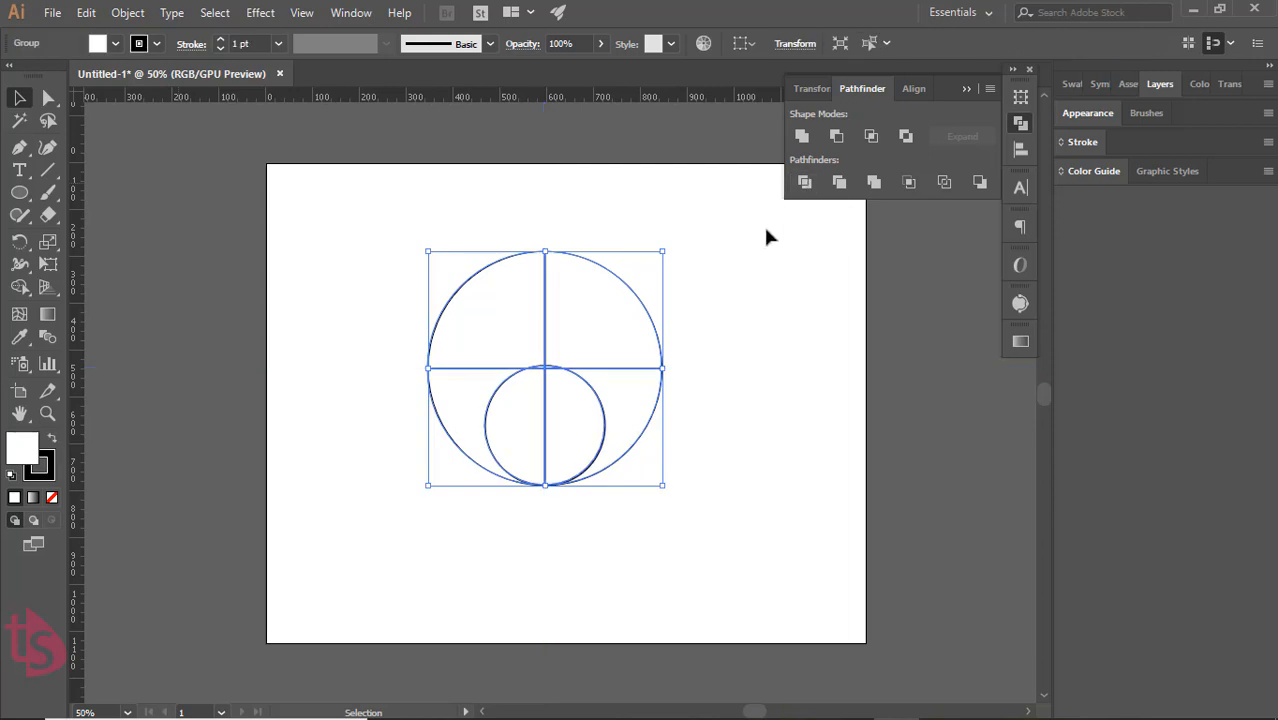
click(722, 355)
click(540, 316)
click(758, 435)
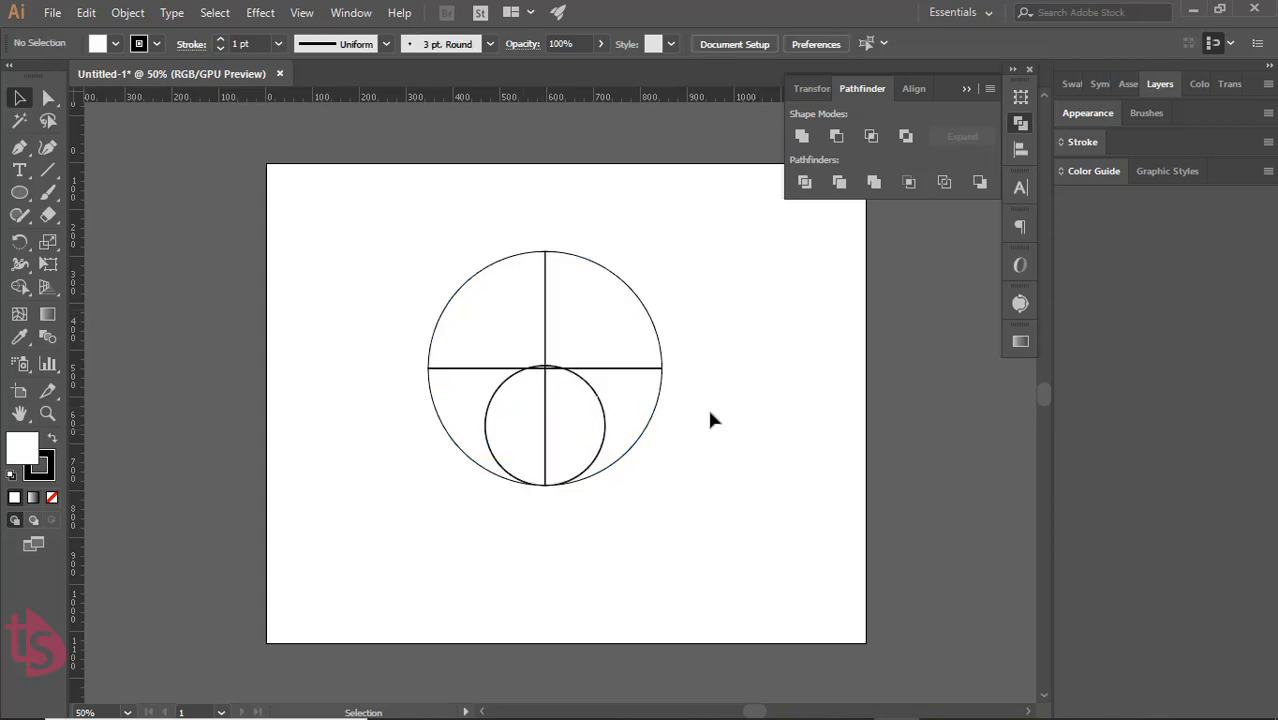
Ungroup the divided circle artwork into separate pieces
click(576, 256)
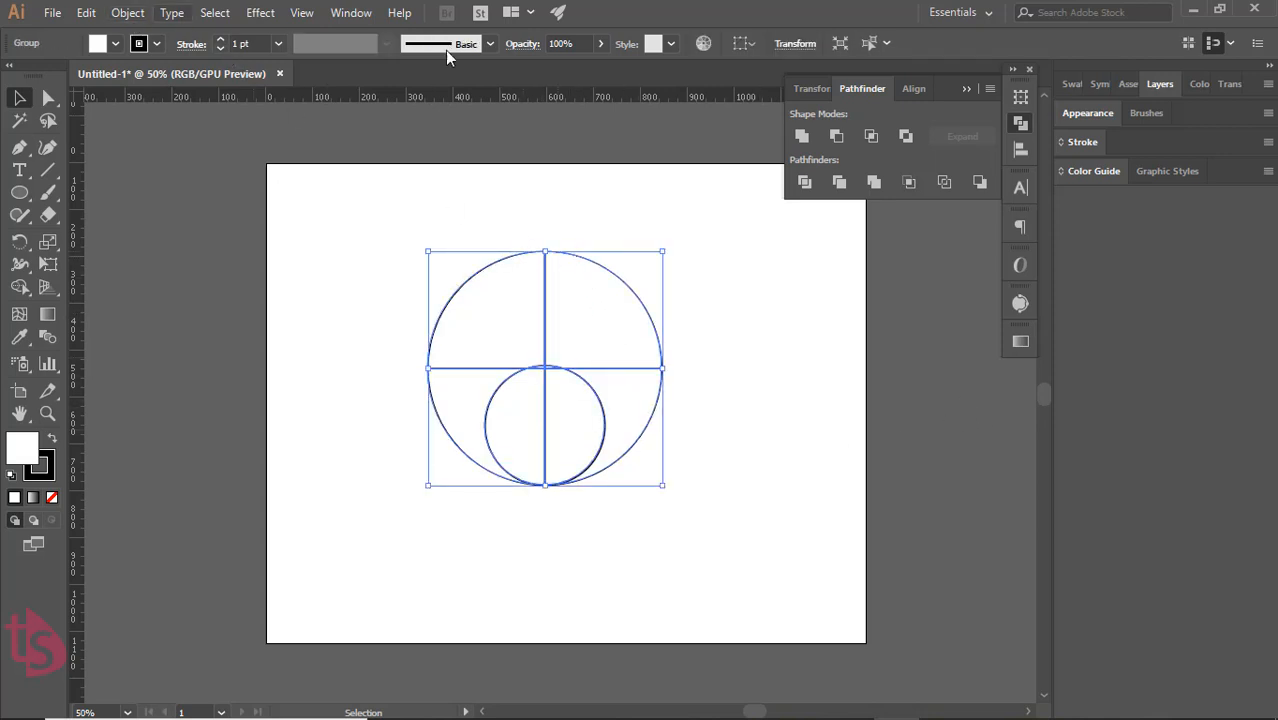
click(965, 89)
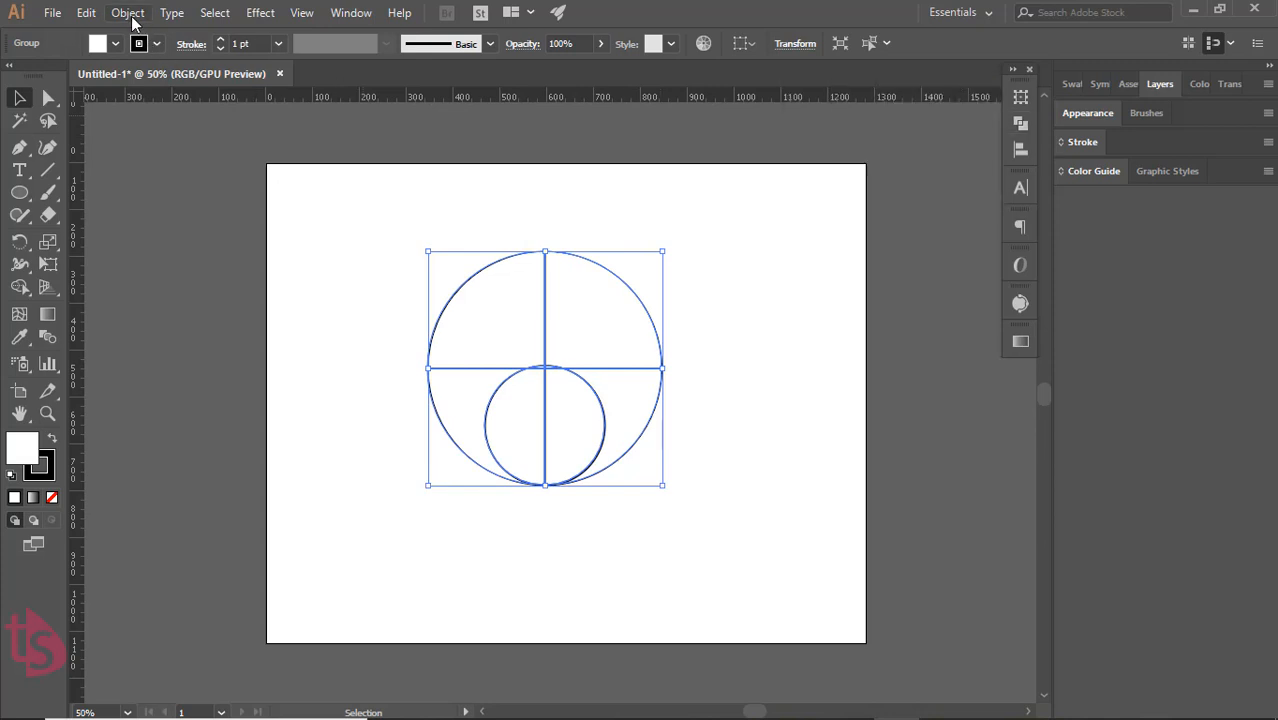
click(128, 12)
click(163, 101)
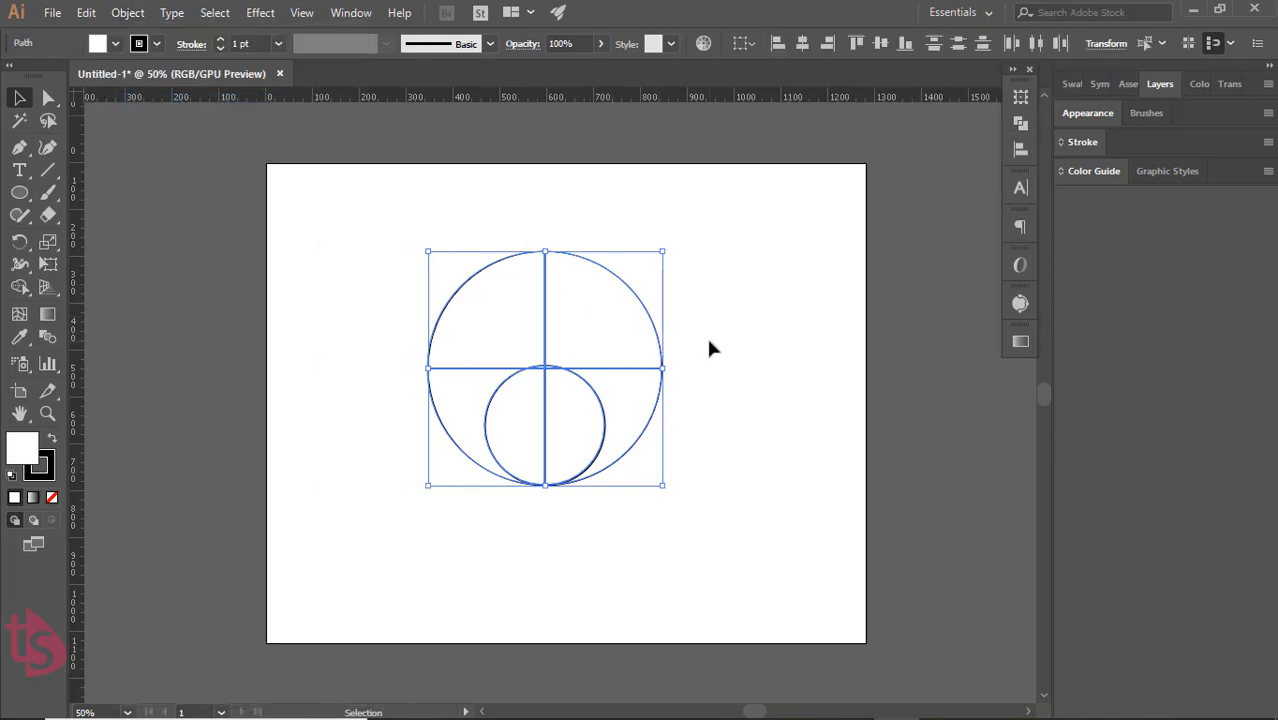
click(708, 347)
Delete the upper-left and upper-right quarter pieces of the large circle
click(544, 286)
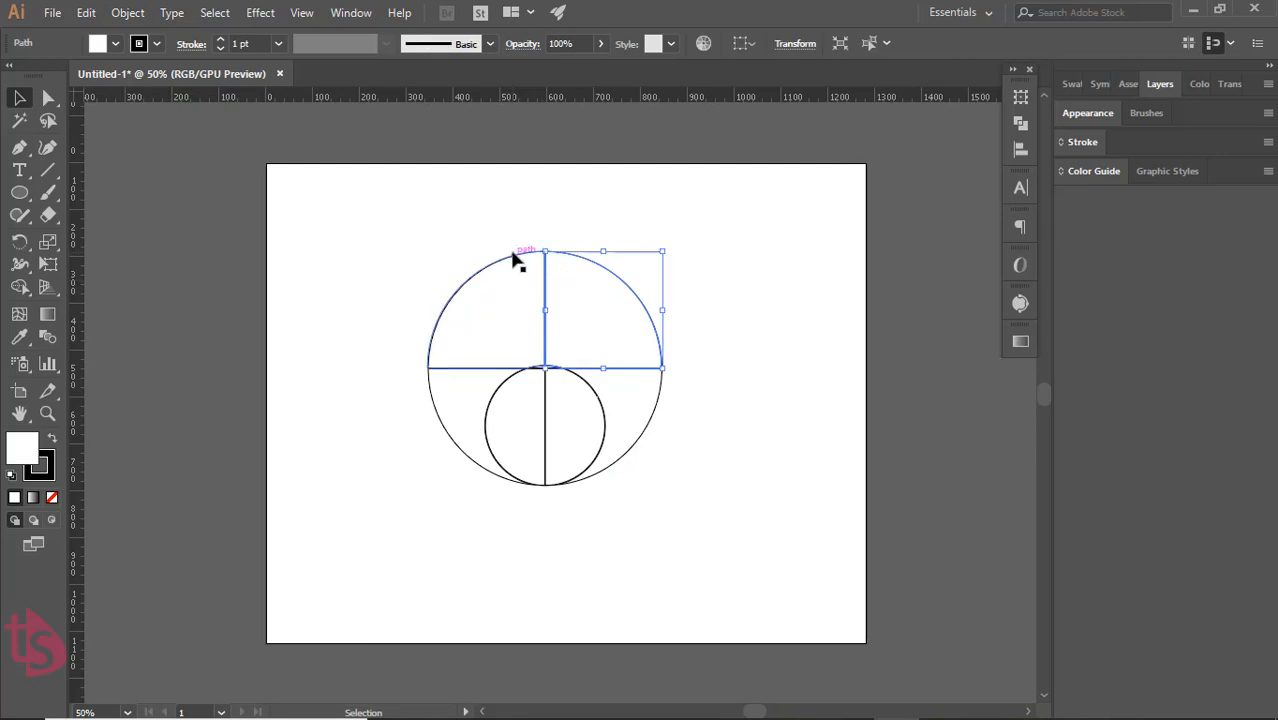
click(513, 257)
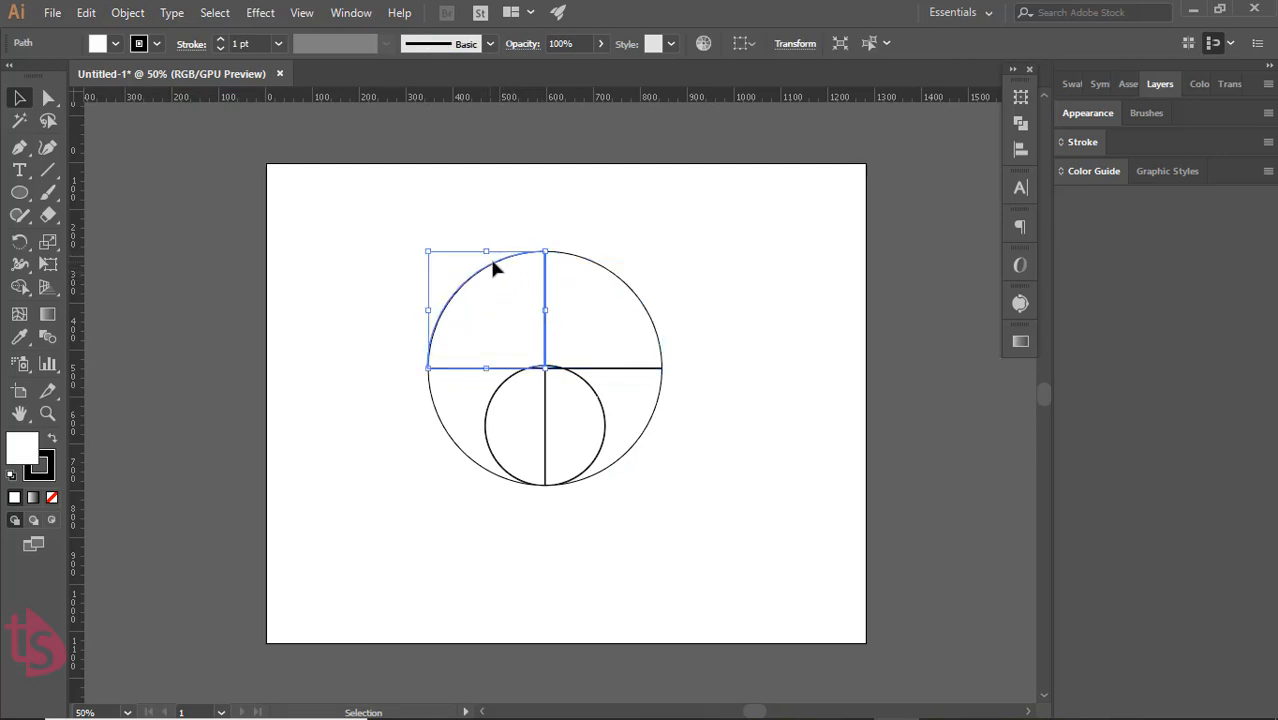
key(Delete)
click(612, 281)
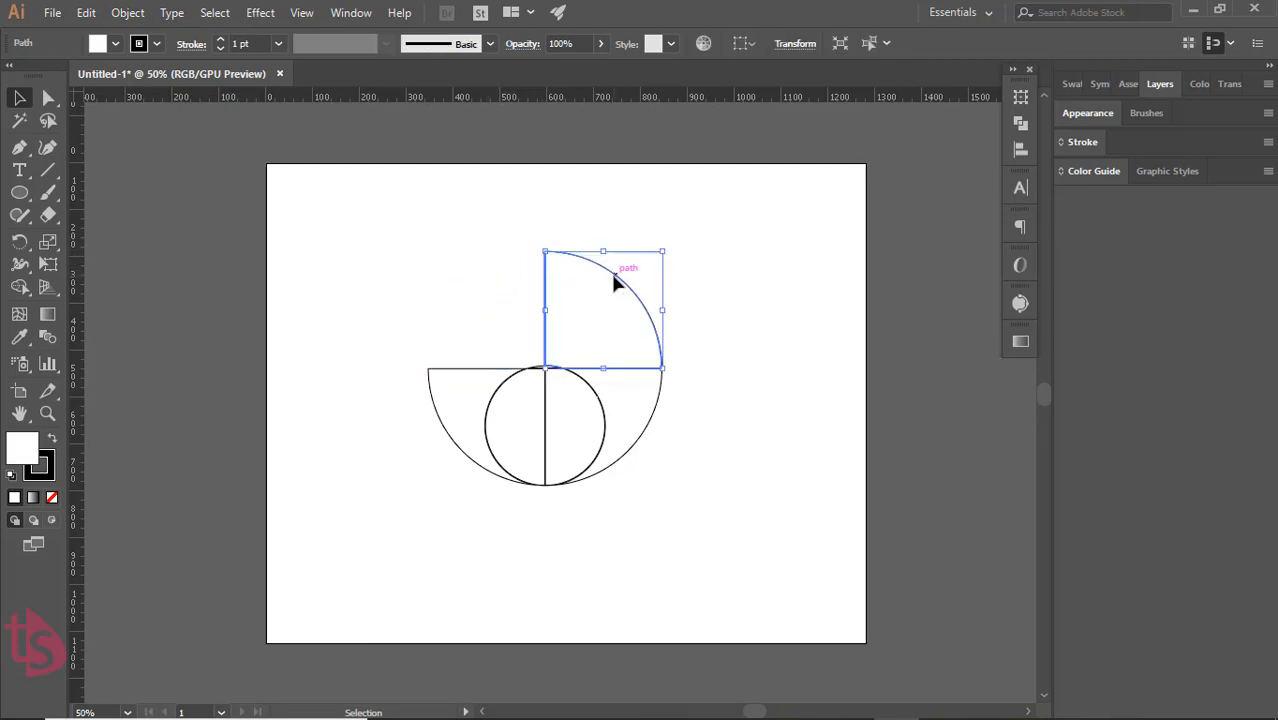
key(Delete)
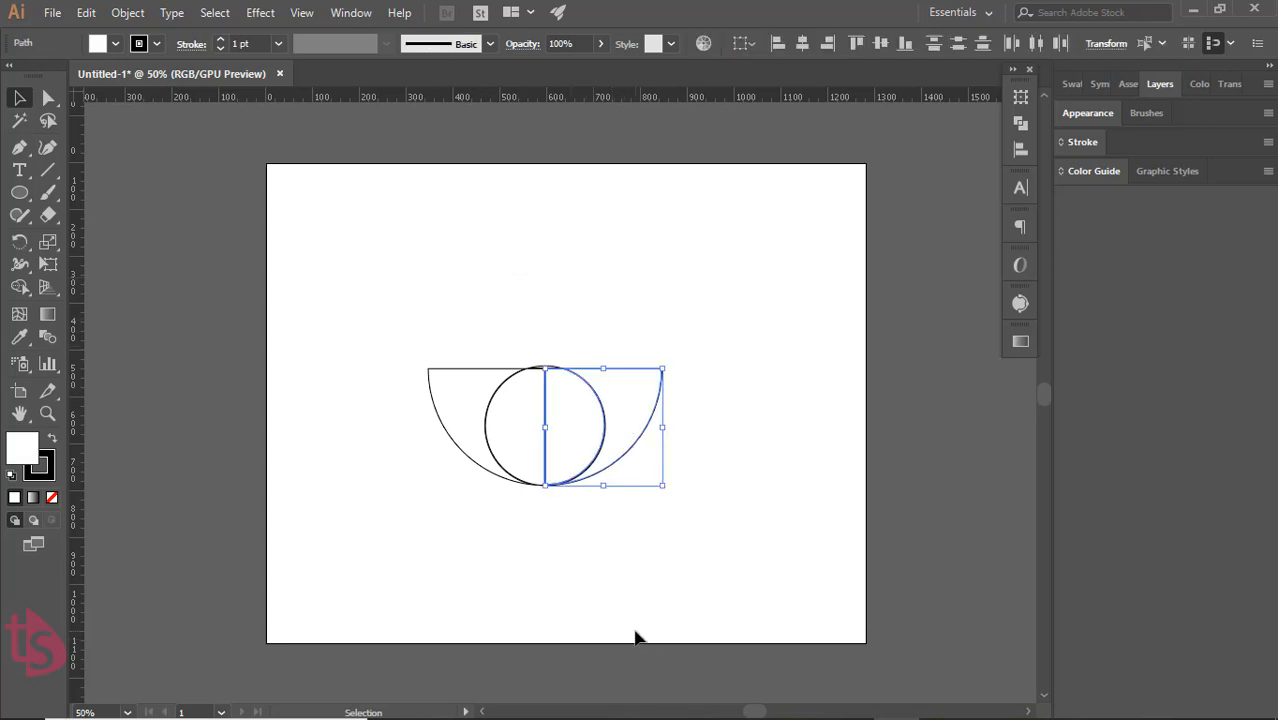
Delete the right-hand pieces of the divided circles, including the small sliver above the inner half circle
key(Delete)
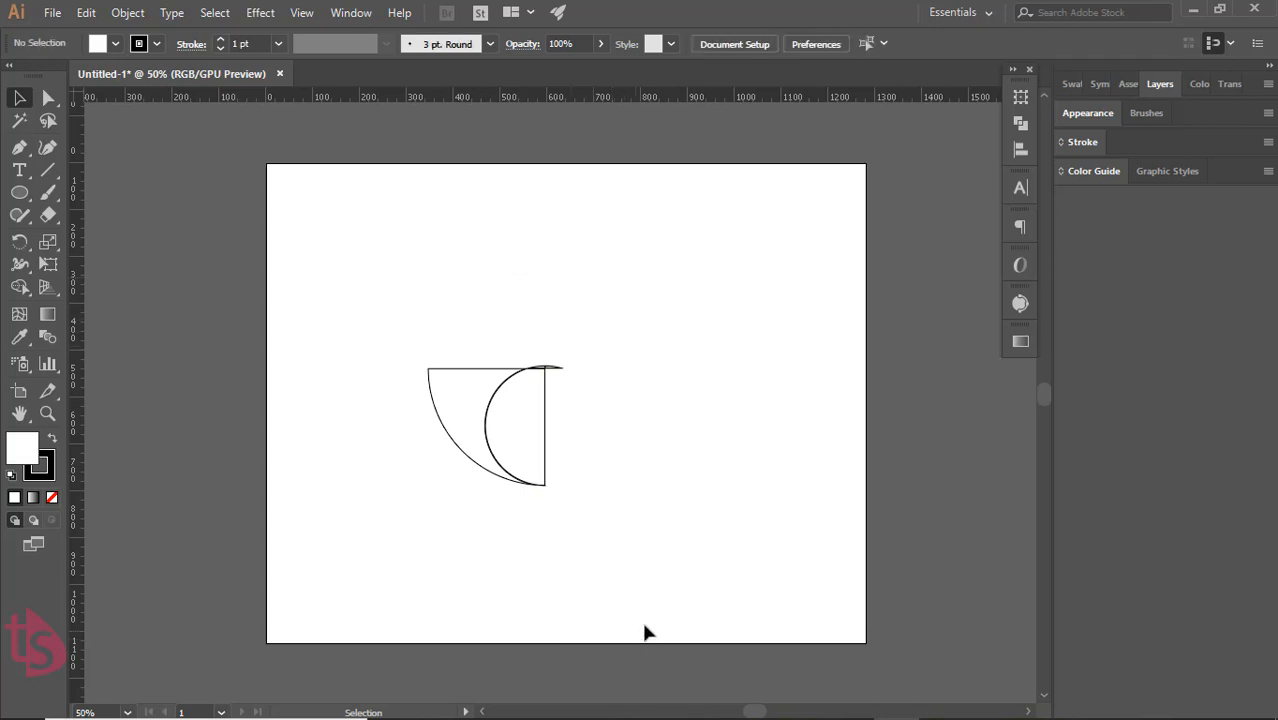
drag(553, 354, 565, 390)
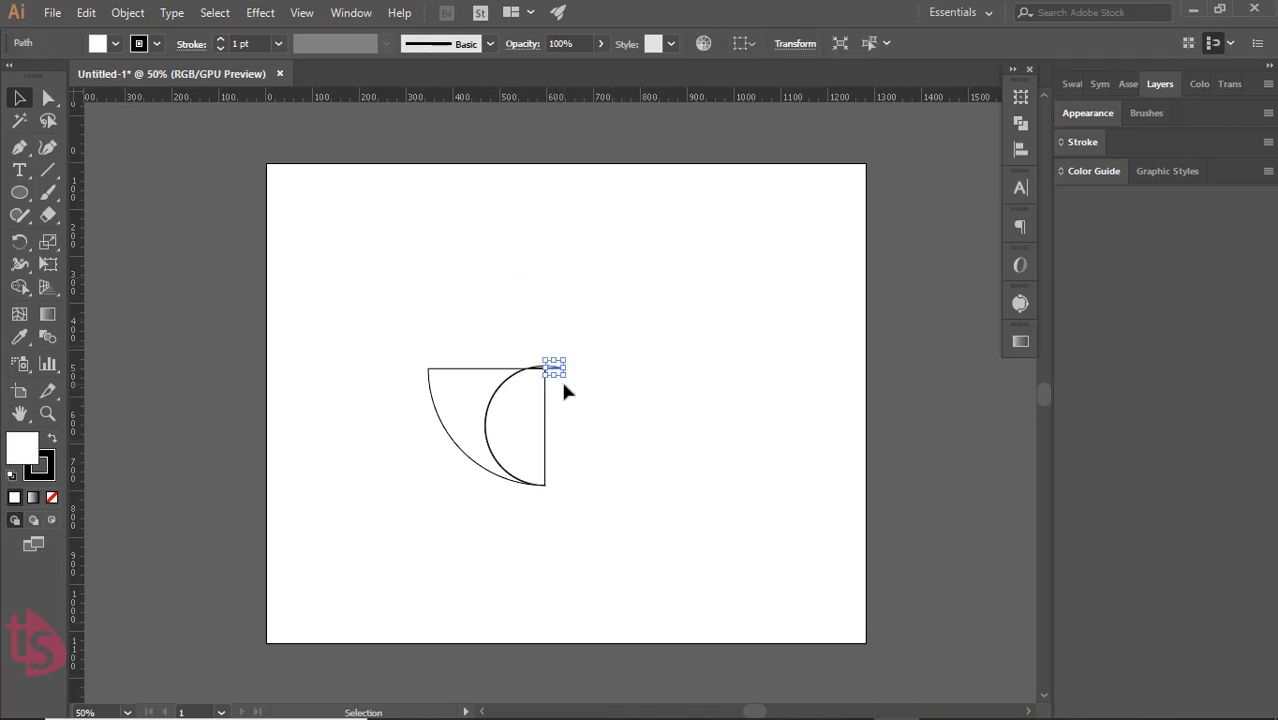
key(Delete)
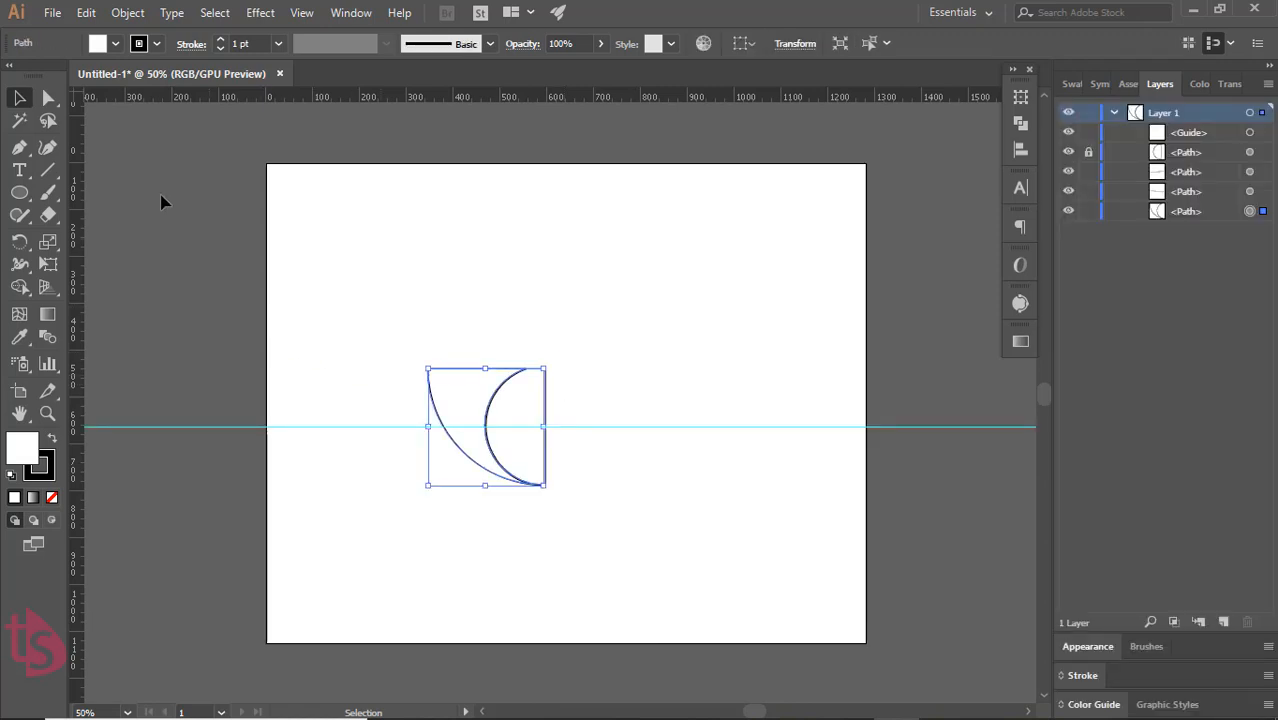
Remove the upper-right anchor point of the outer crescent piece with the Delete Anchor Point tool to form a leaf-shaped petal
click(22, 148)
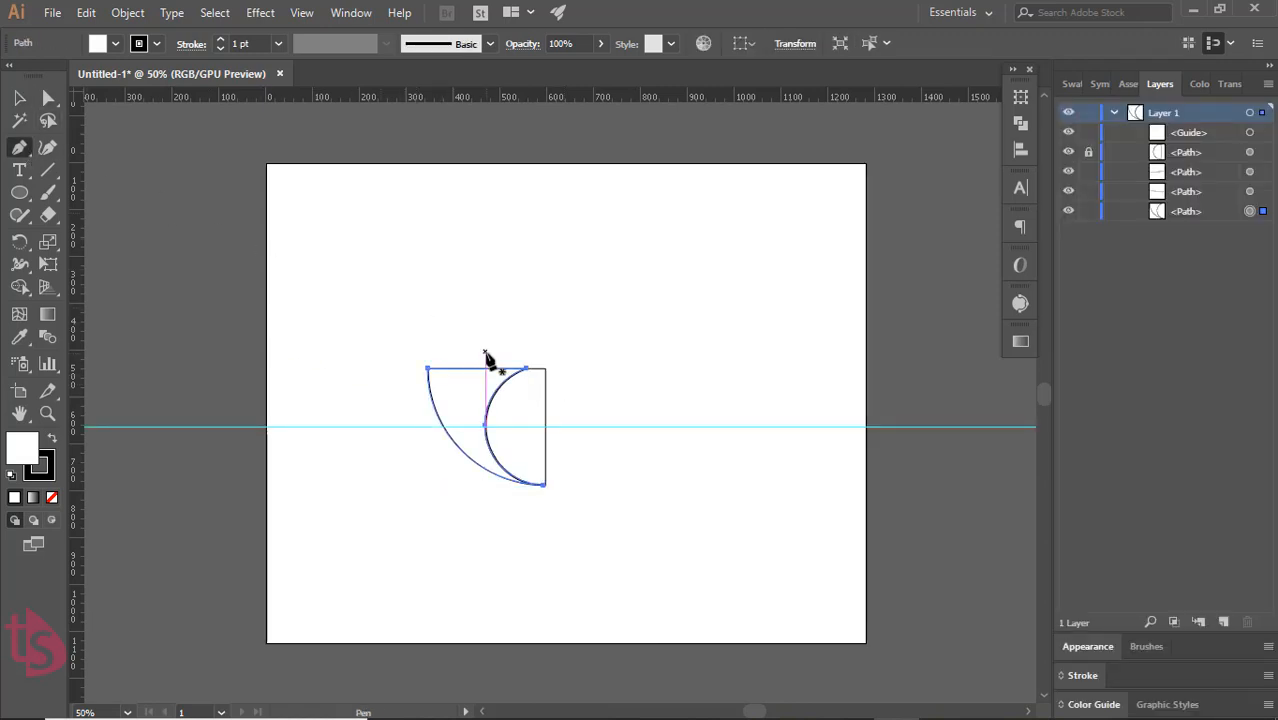
drag(22, 150, 70, 189)
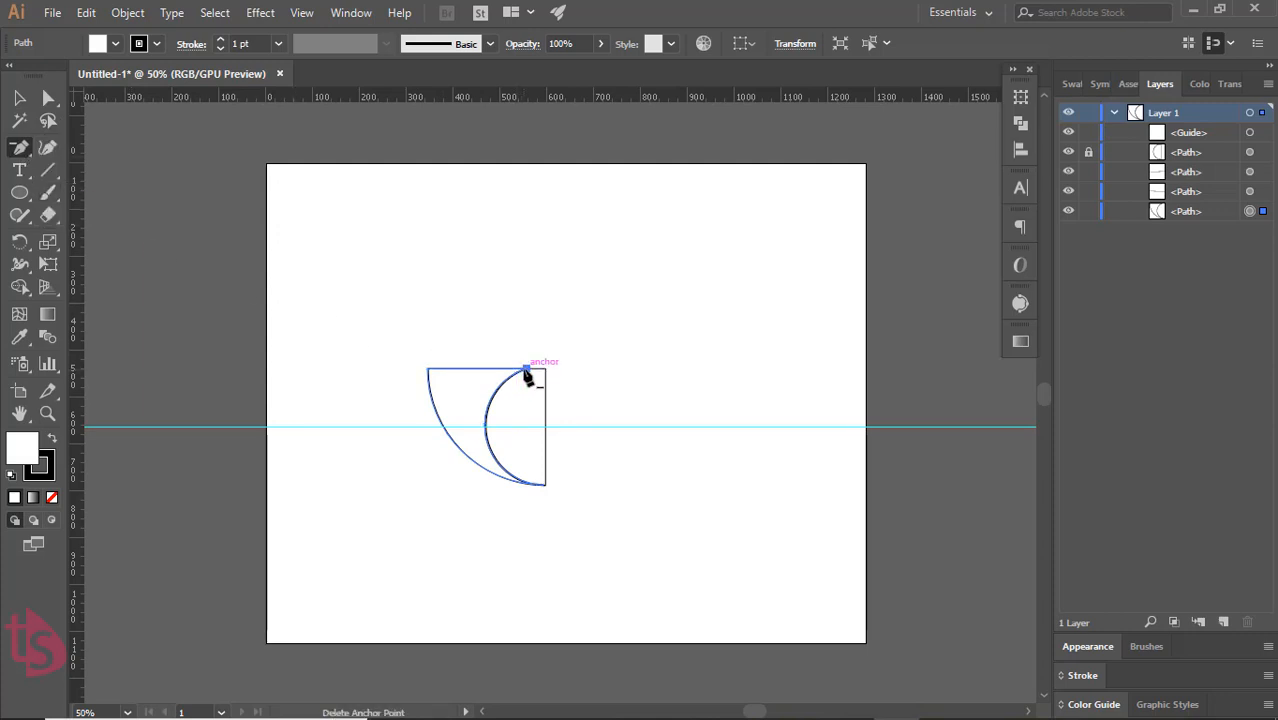
click(527, 372)
click(19, 98)
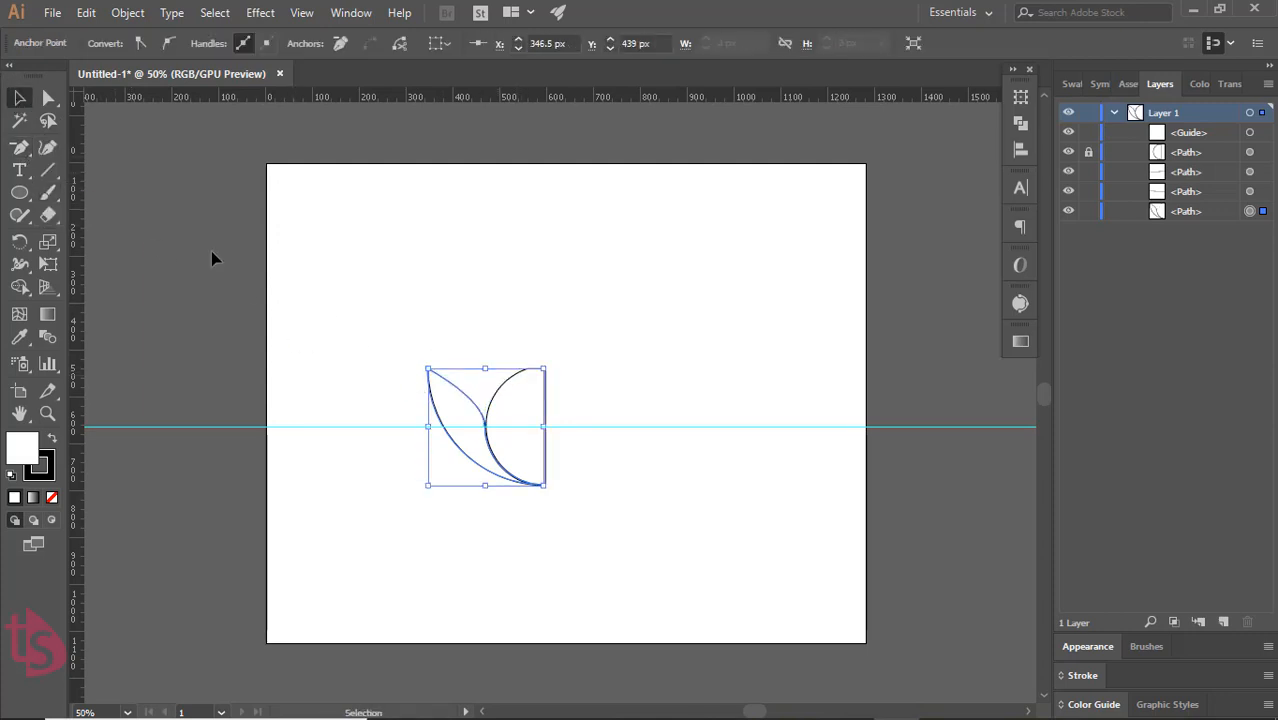
click(411, 343)
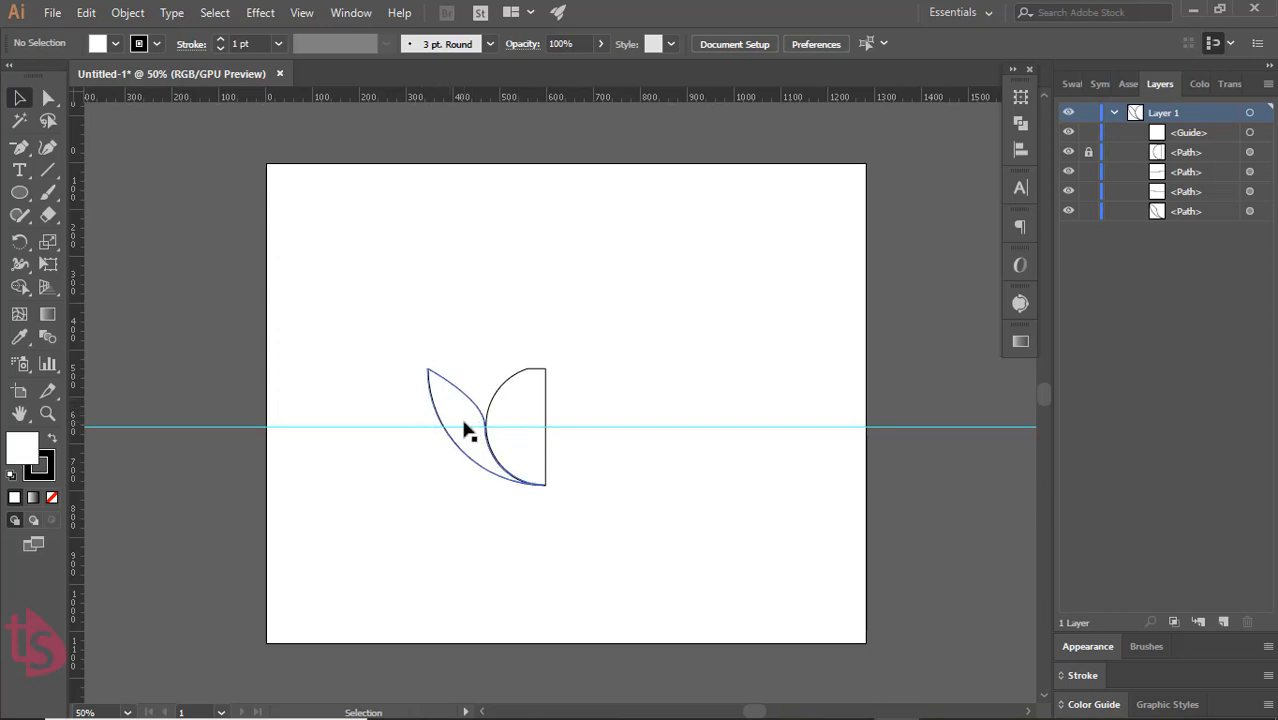
Paste a copy of the petal in front and rotate it clockwise about the guide's intersection with the half circle's straight edge
click(466, 450)
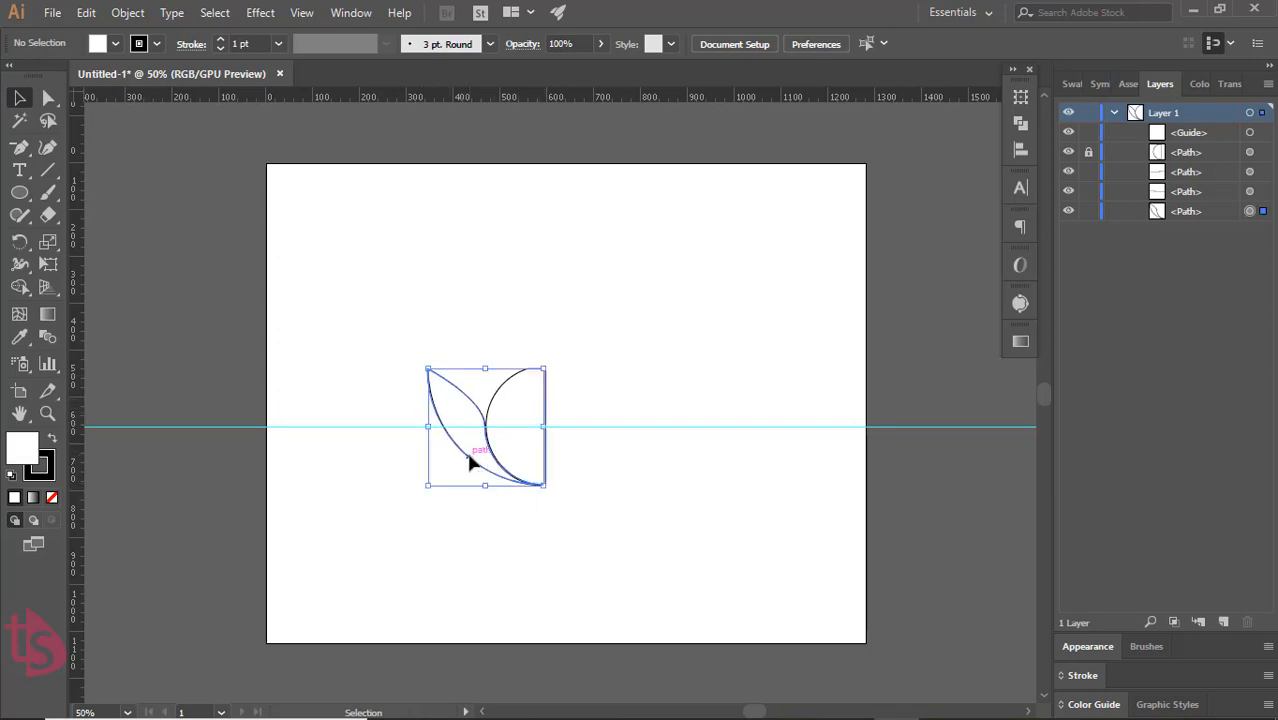
click(19, 242)
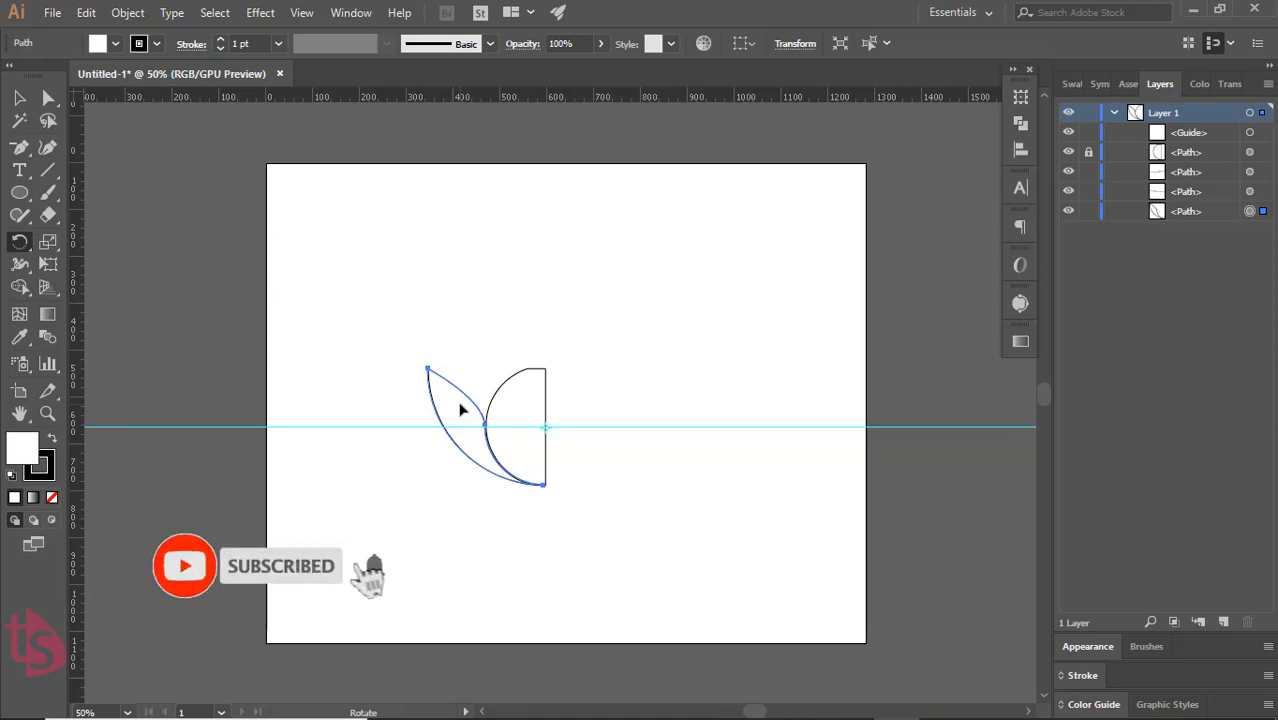
click(546, 429)
drag(430, 370, 474, 394)
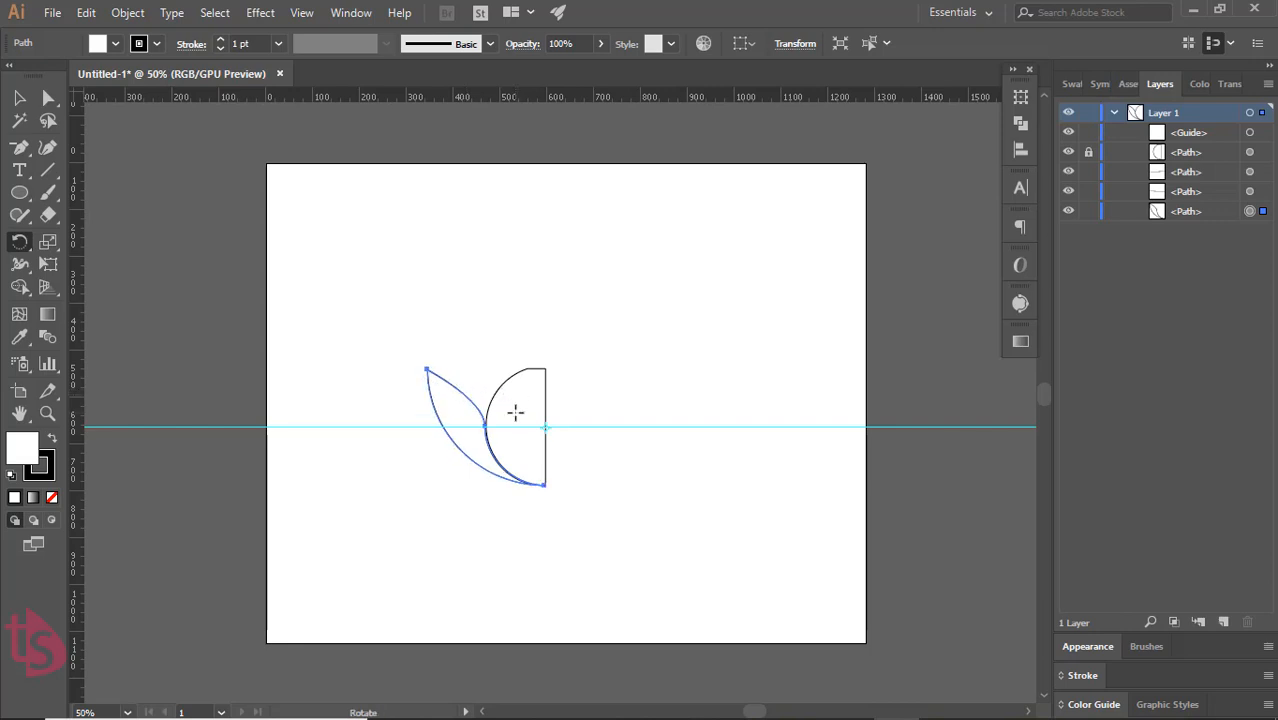
key(v)
key(r)
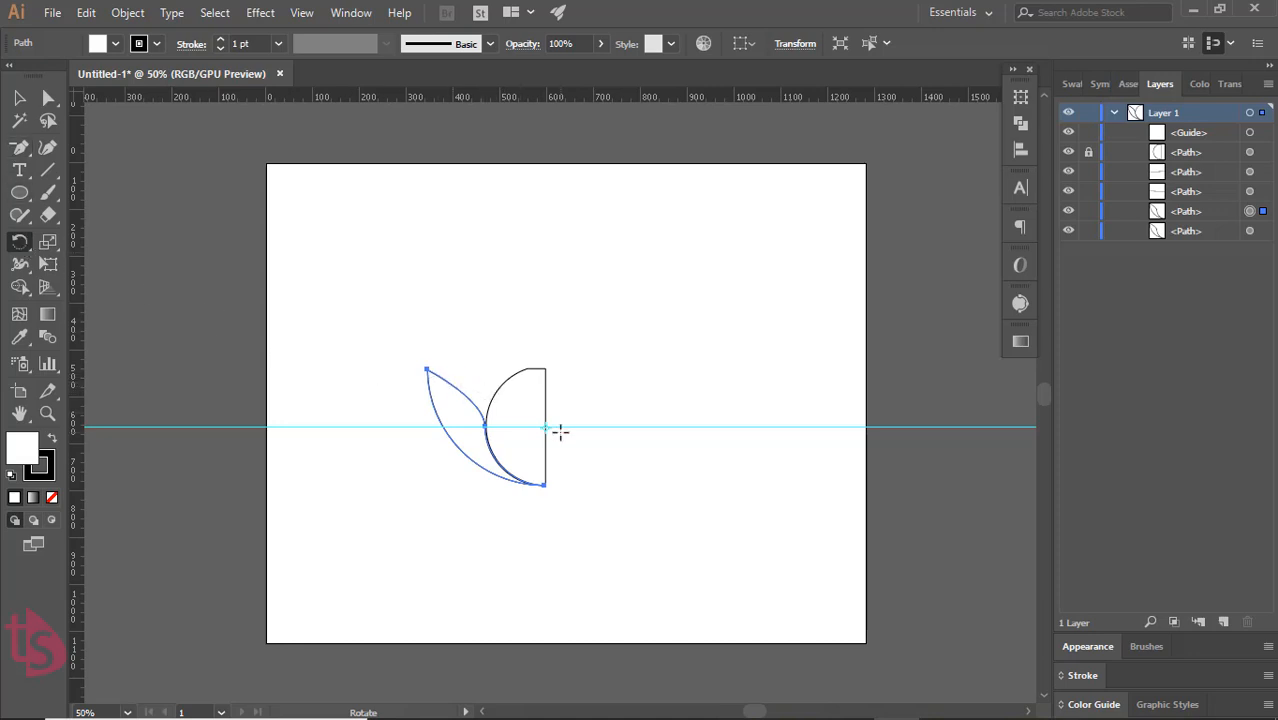
key(ctrl+f)
click(546, 428)
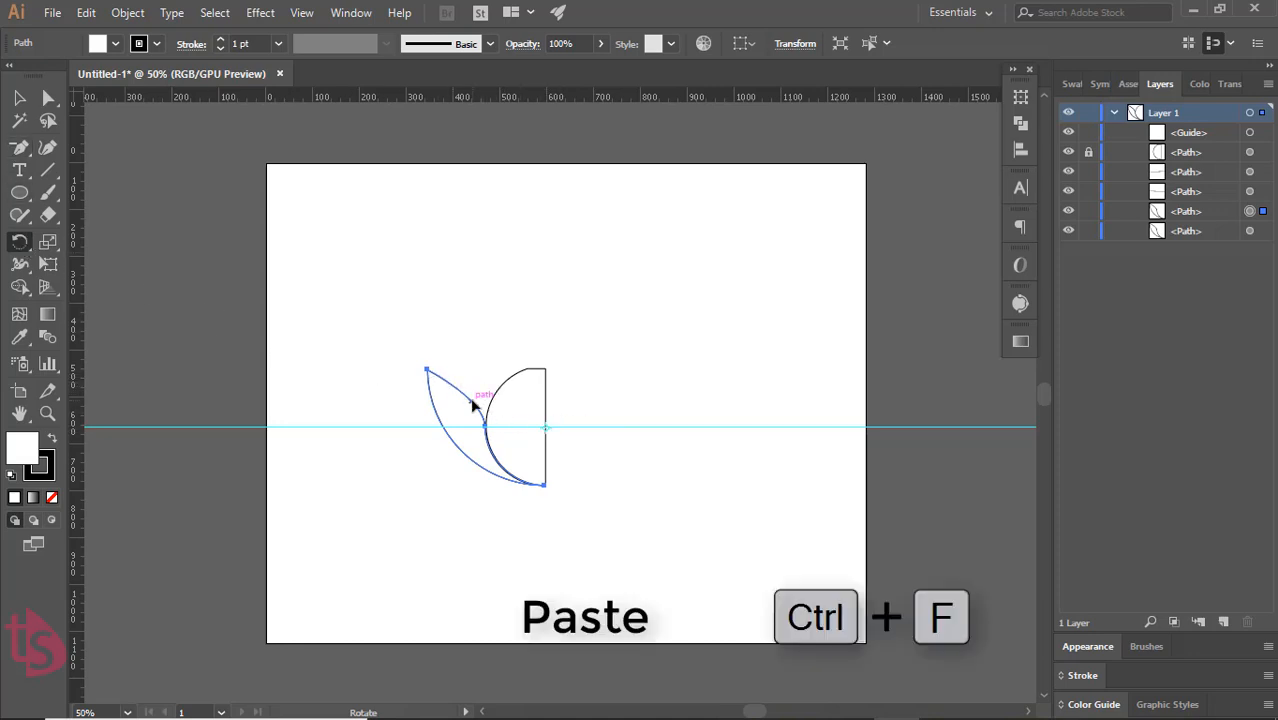
drag(475, 400, 510, 373)
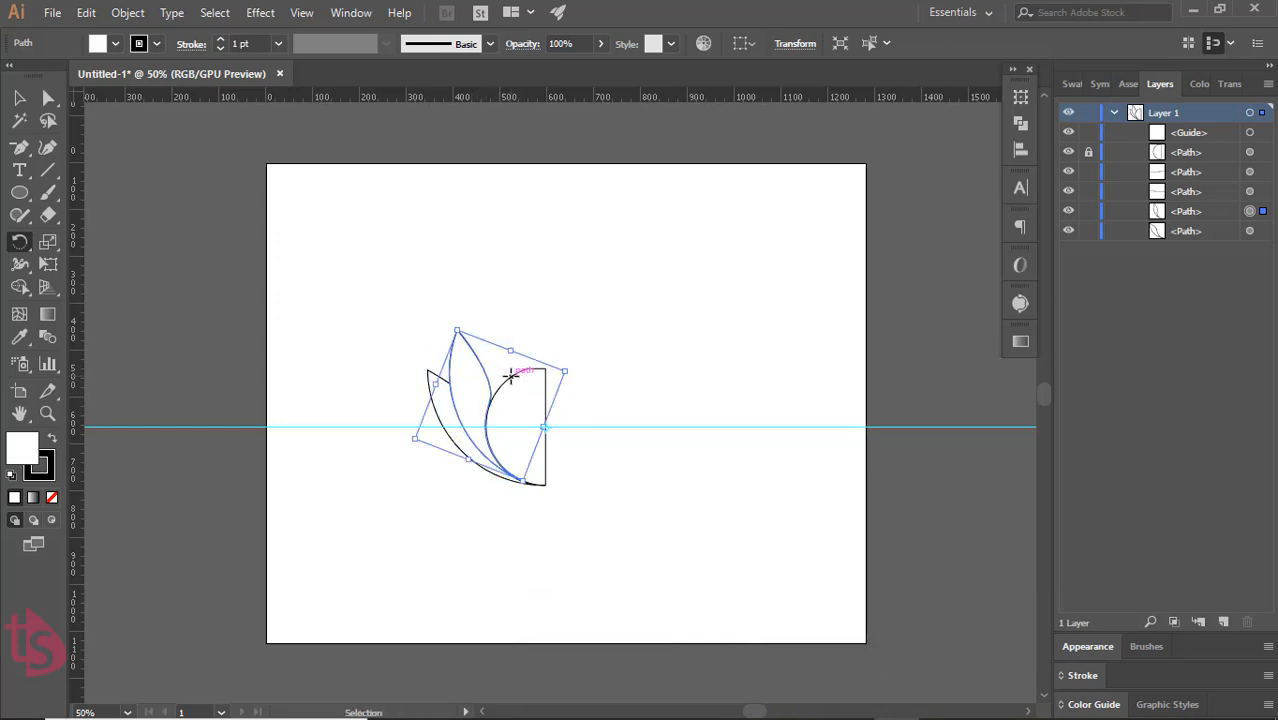
Create a third petal by pasting a copy of the second in front and rotating it clockwise about the same centre
key(ctrl+d)
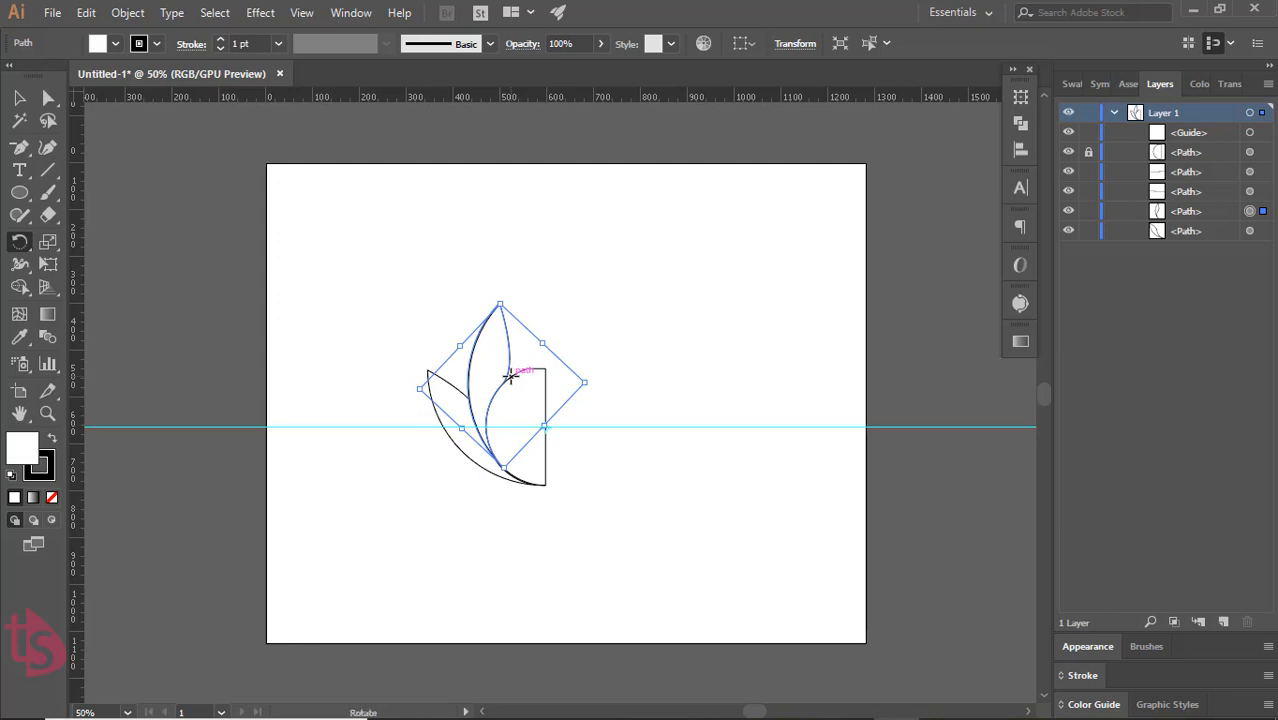
key(ctrl+z)
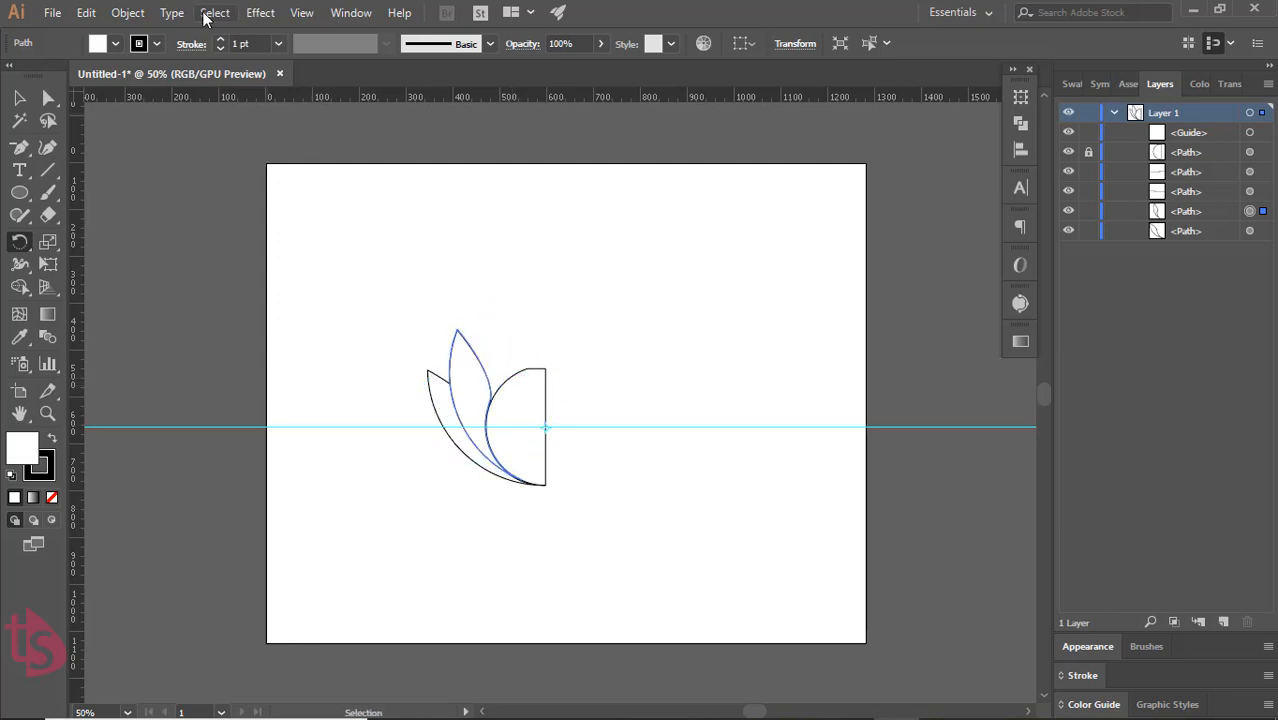
key(ctrl+f)
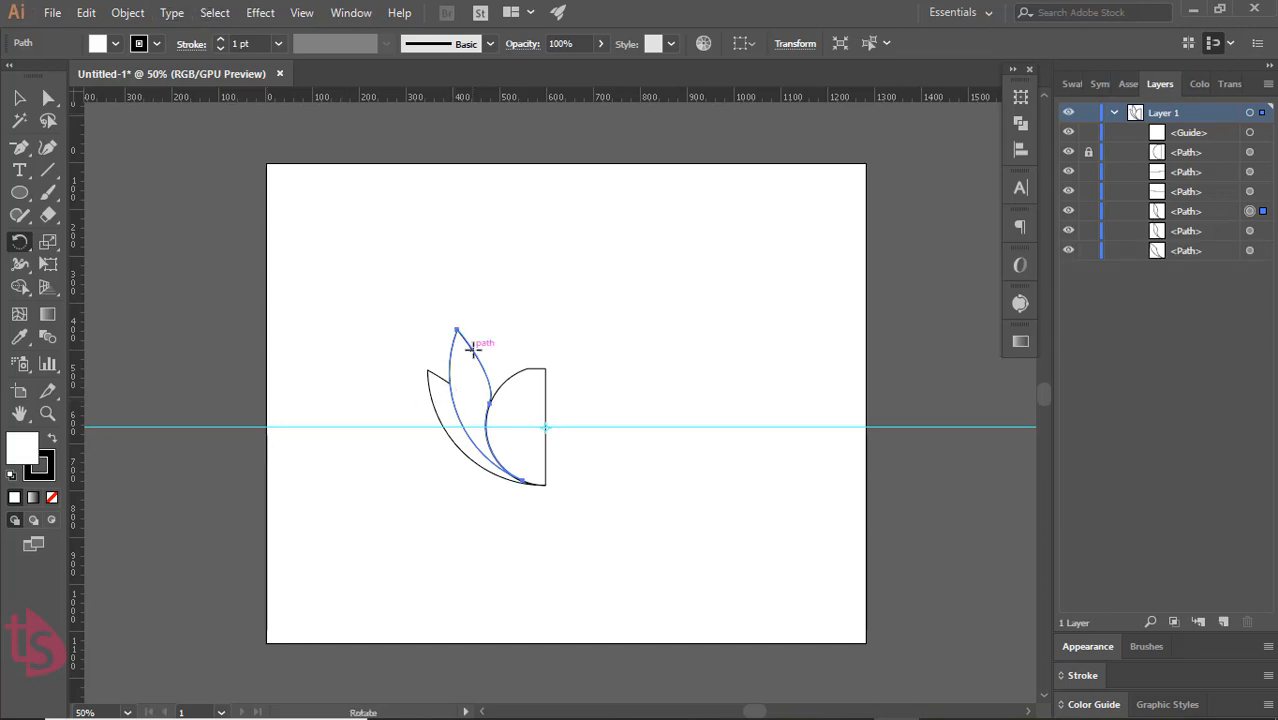
drag(472, 346, 510, 345)
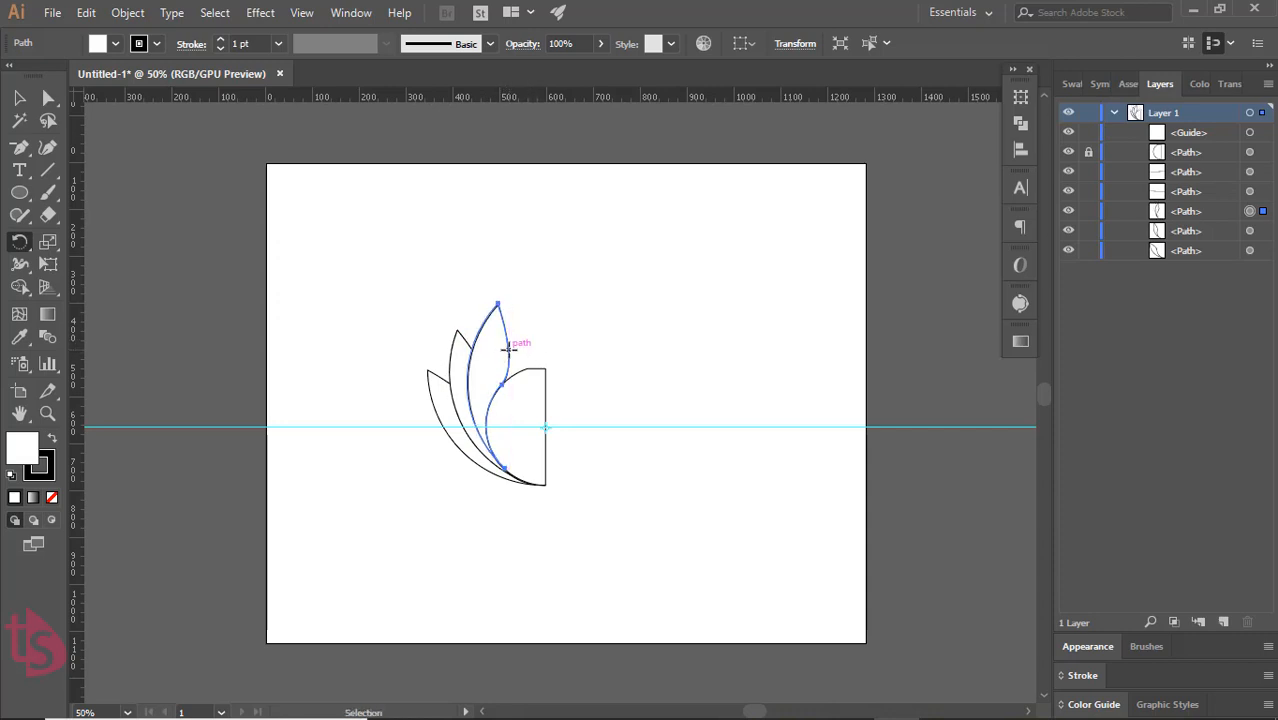
Copy the third petal in front and rotate the copy about 19.5° clockwise around the same centre as a fourth petal
key(ctrl+c)
key(ctrl+f)
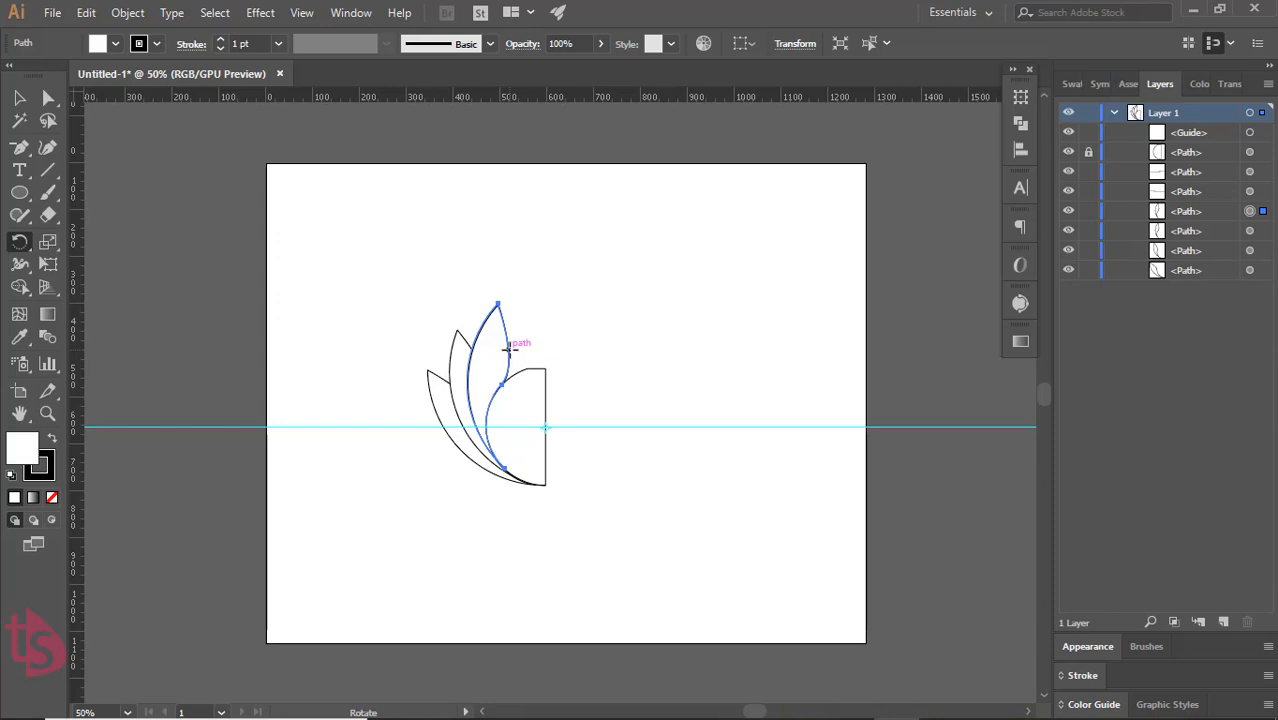
drag(509, 347, 538, 349)
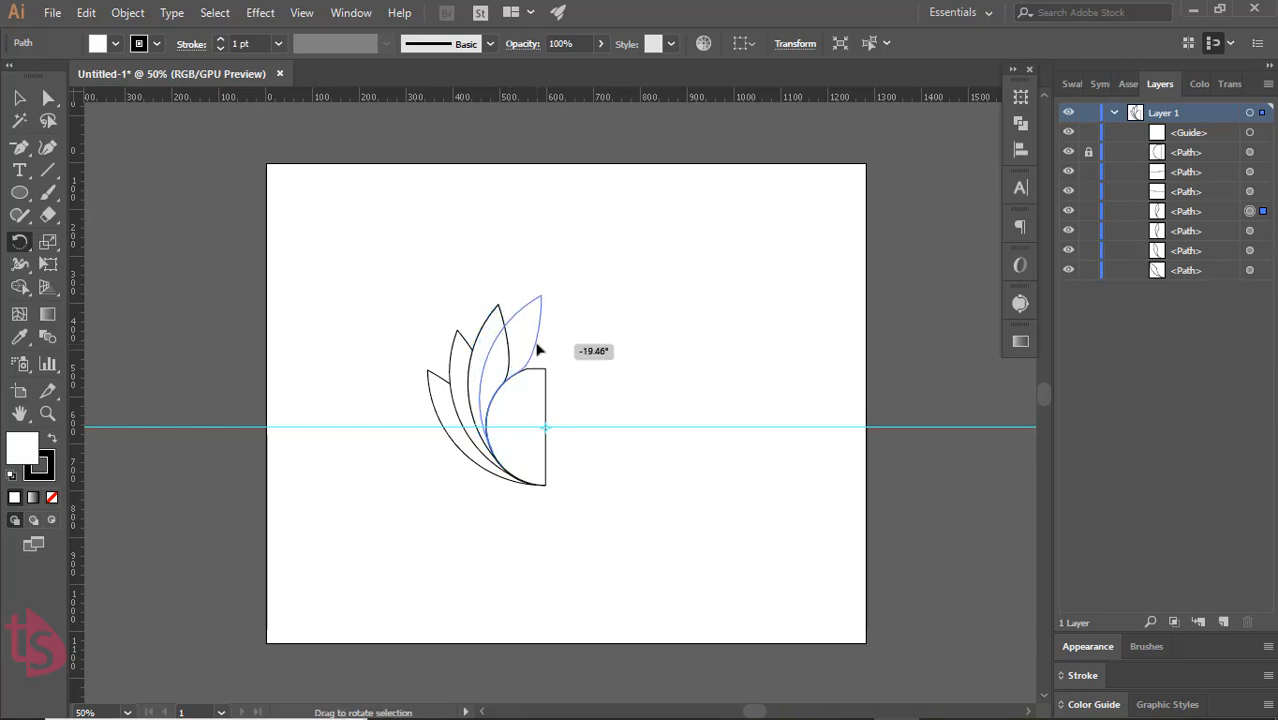
drag(538, 349, 538, 349)
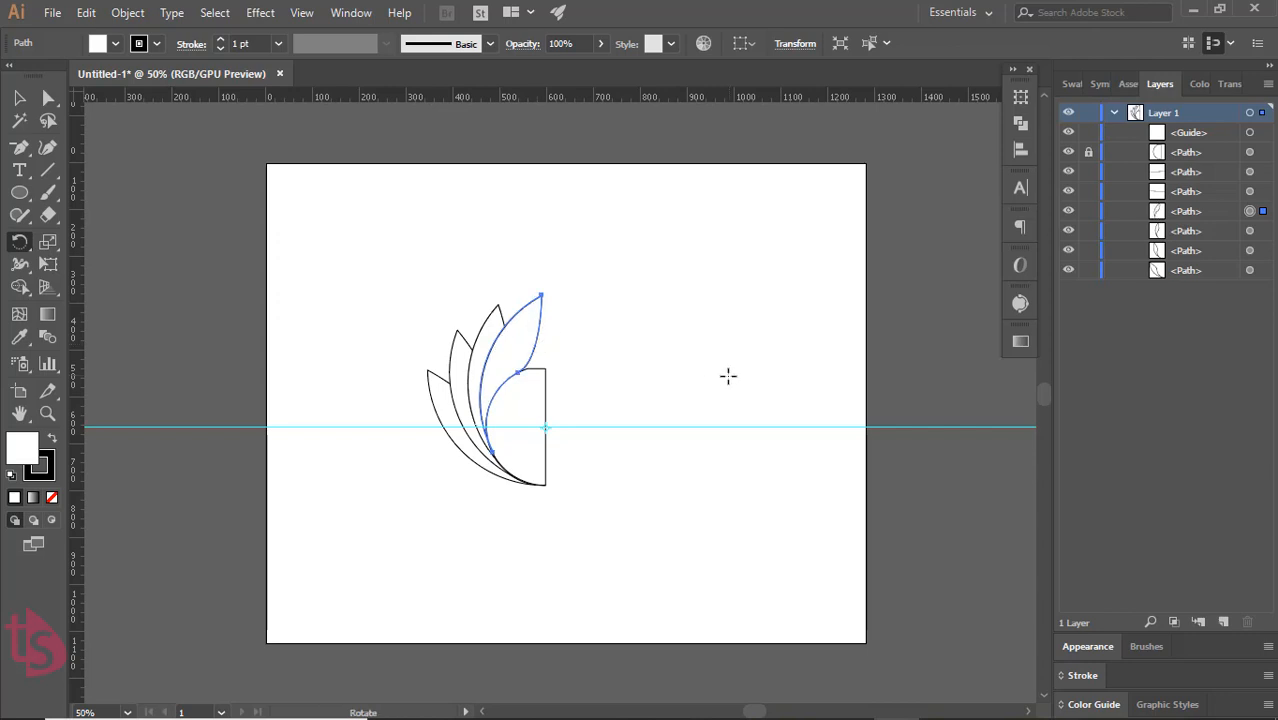
click(19, 102)
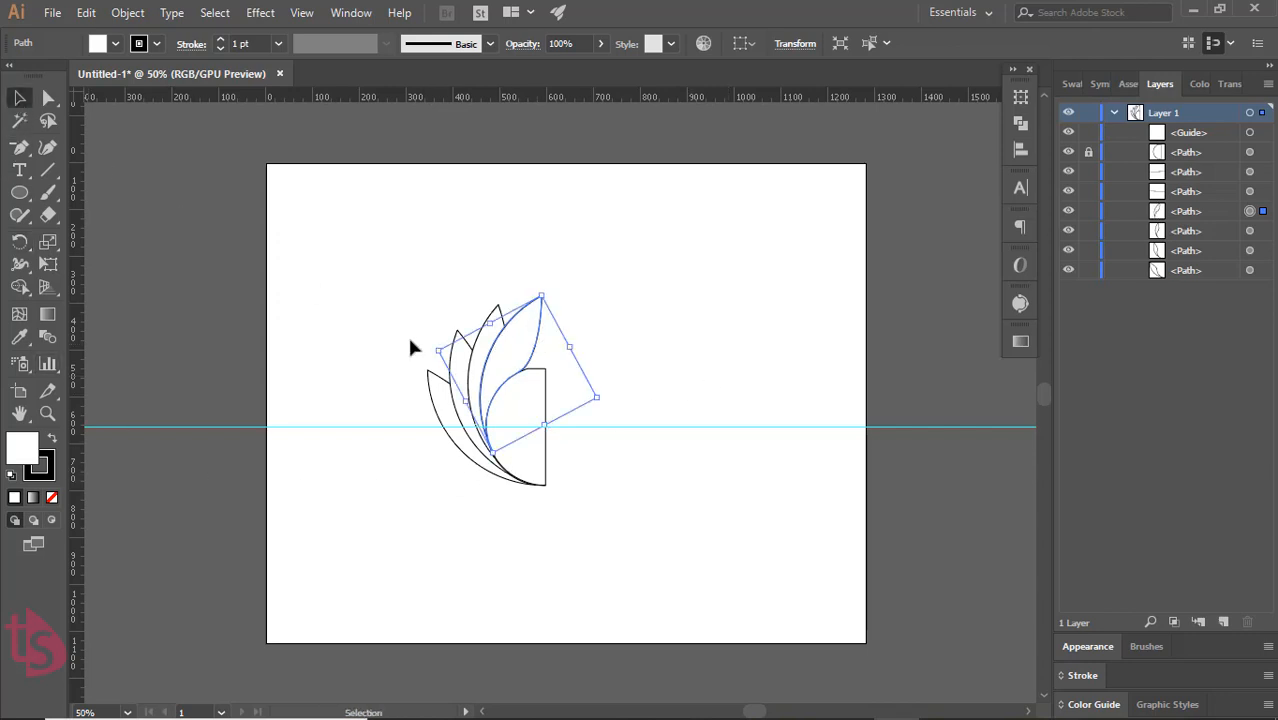
click(620, 481)
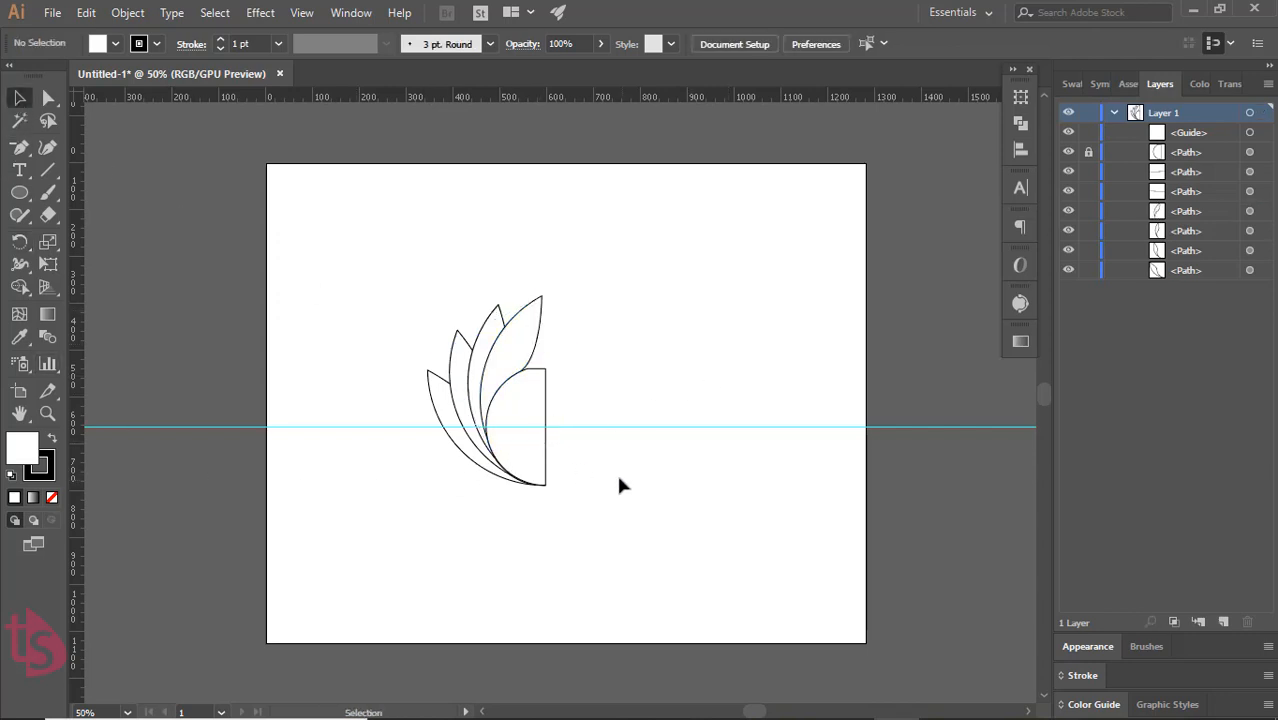
Duplicate the lowest, outermost petal and place the copy off the artboard, beside its upper-left corner
click(481, 467)
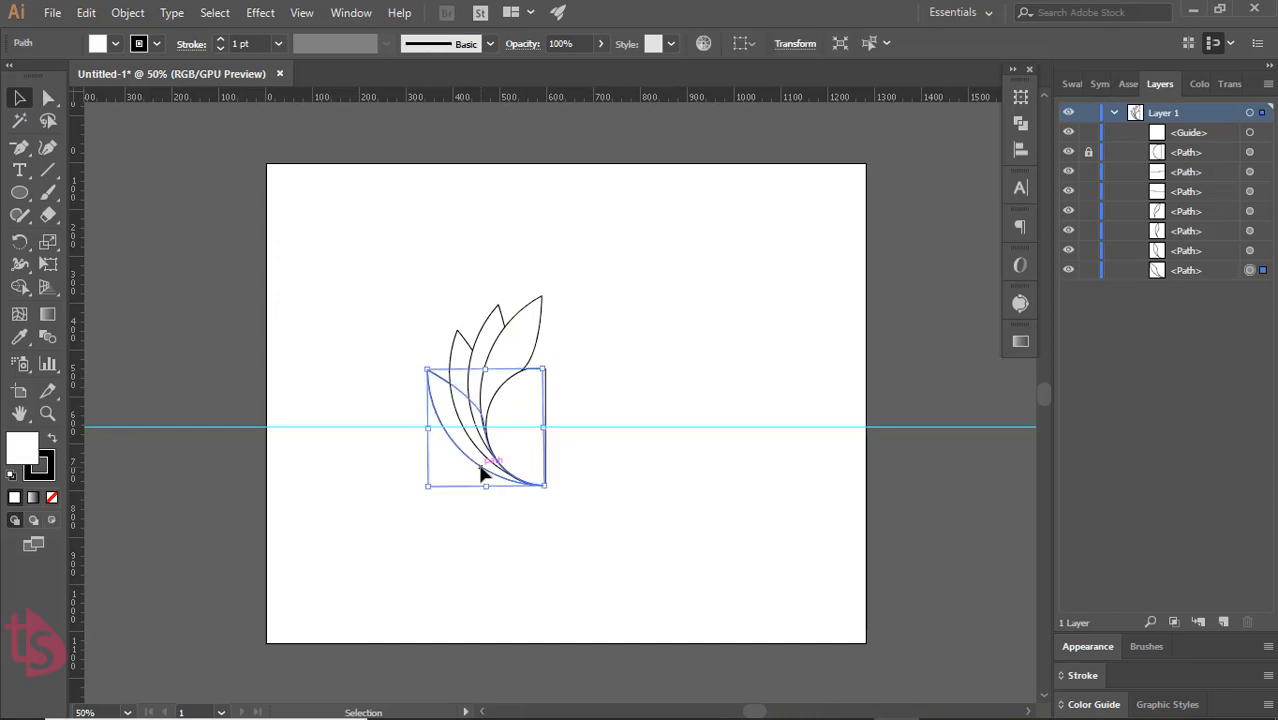
key(a)
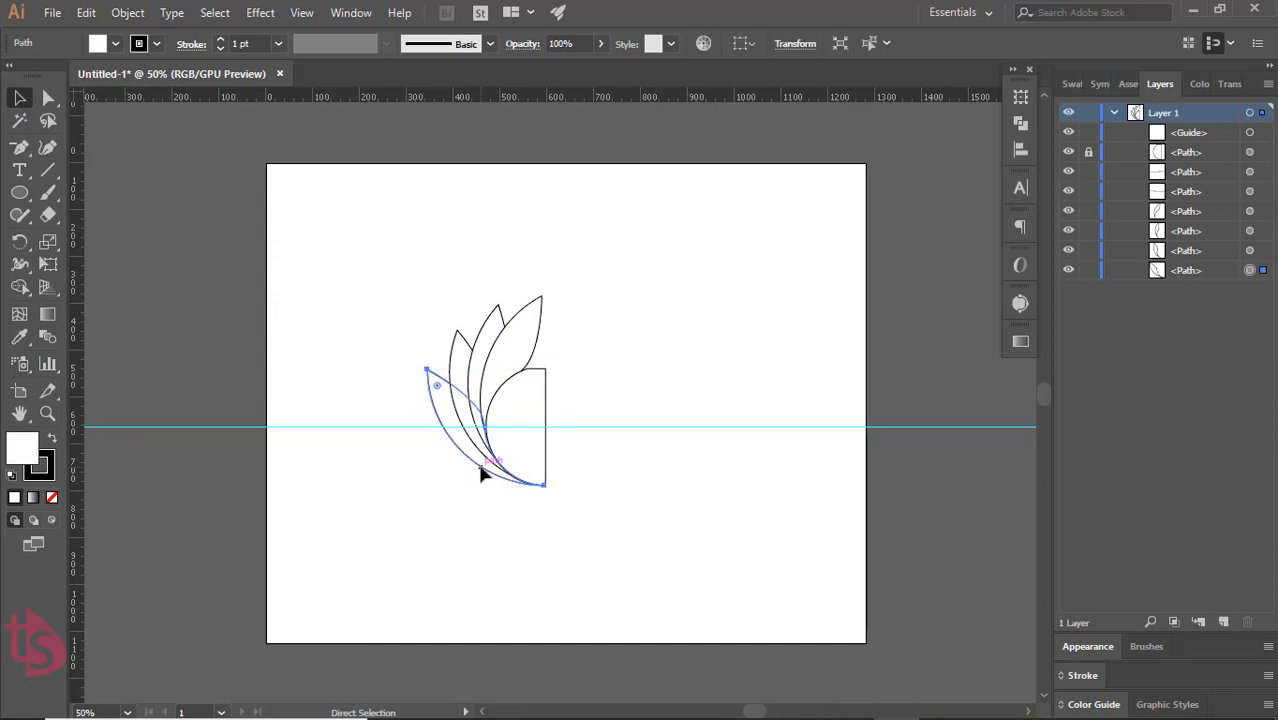
key(ctrl+f)
drag(466, 459, 165, 243)
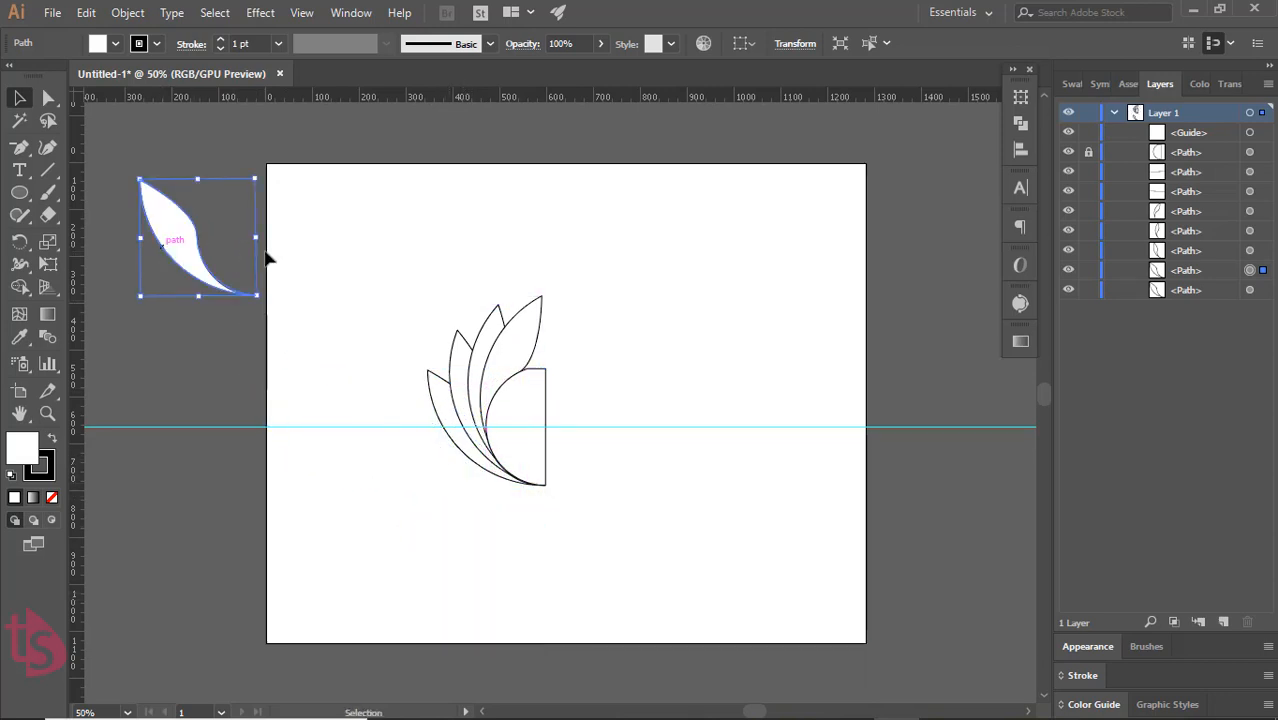
click(268, 258)
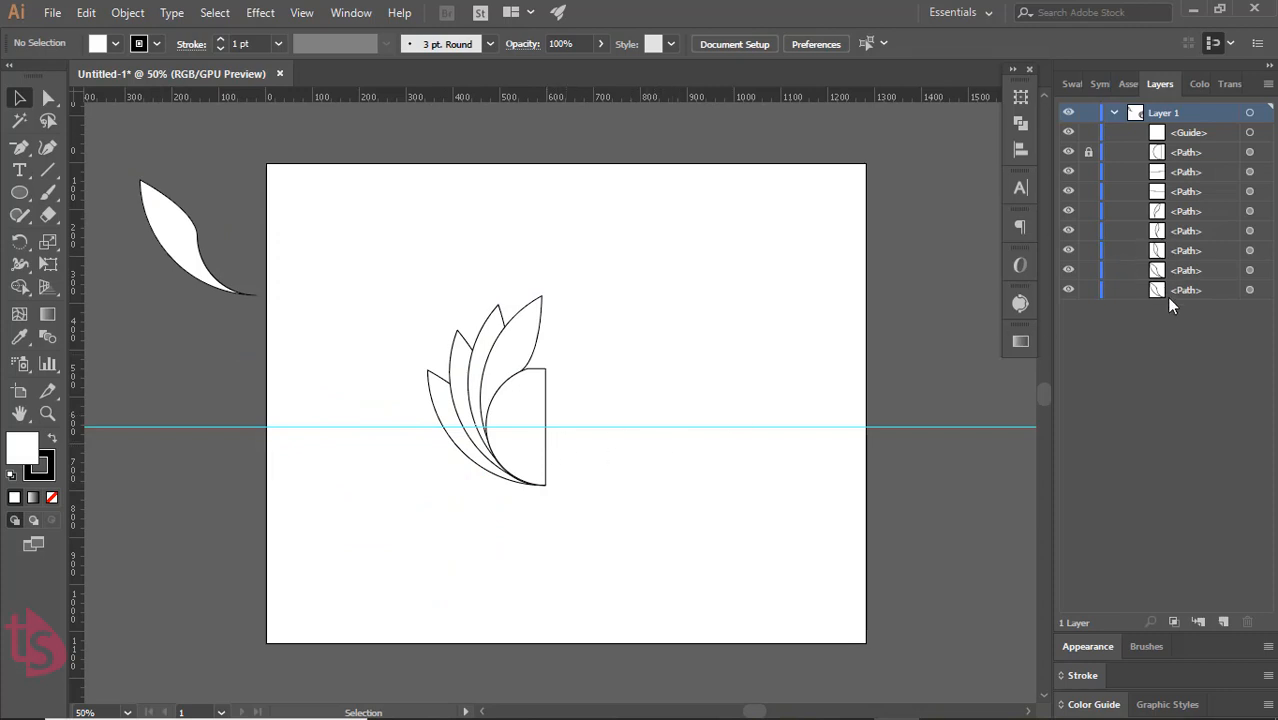
Unlock the half circle and move it off the artboard below the spare petal, and delete the horizontal guide
click(1088, 152)
drag(545, 440, 210, 376)
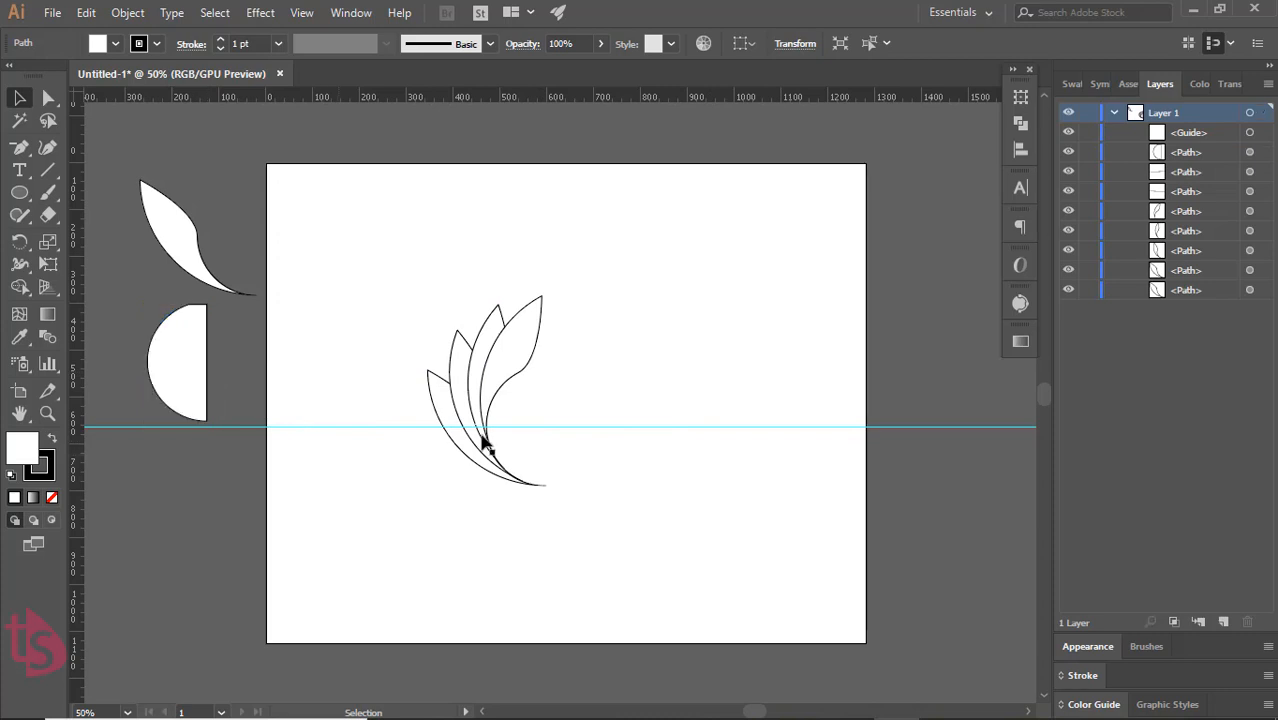
click(532, 357)
click(636, 448)
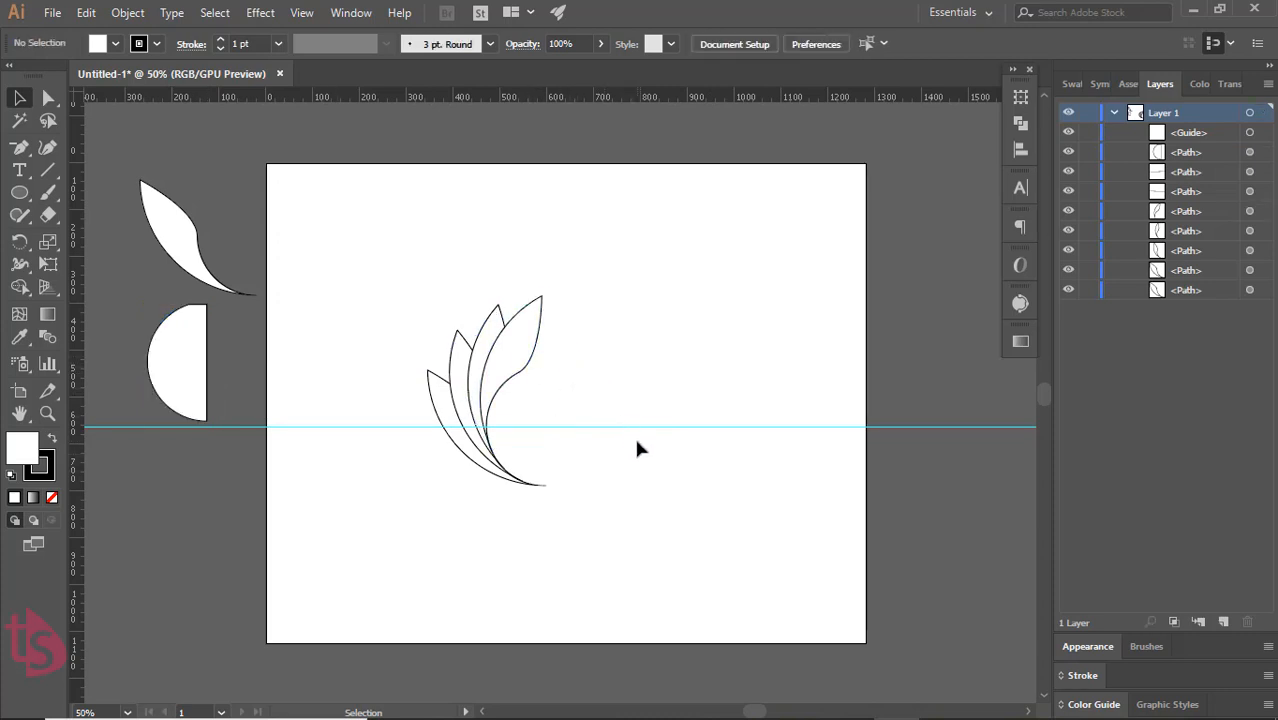
click(643, 427)
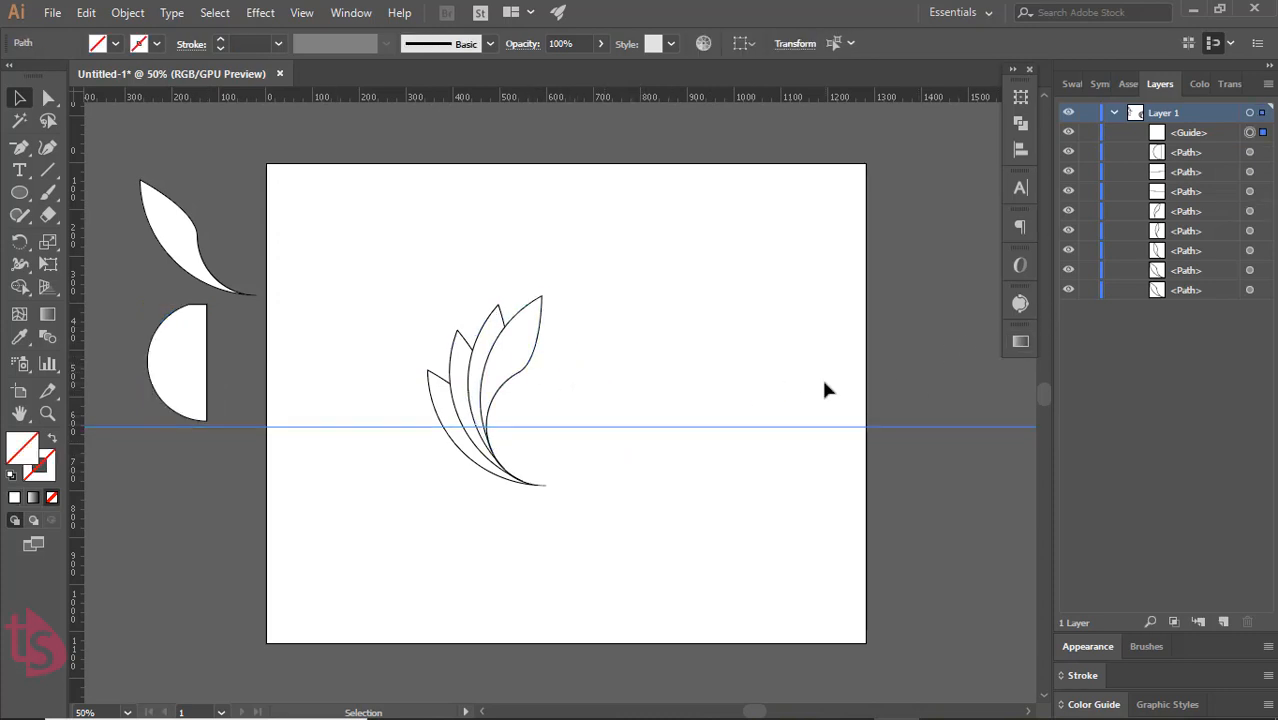
key(Delete)
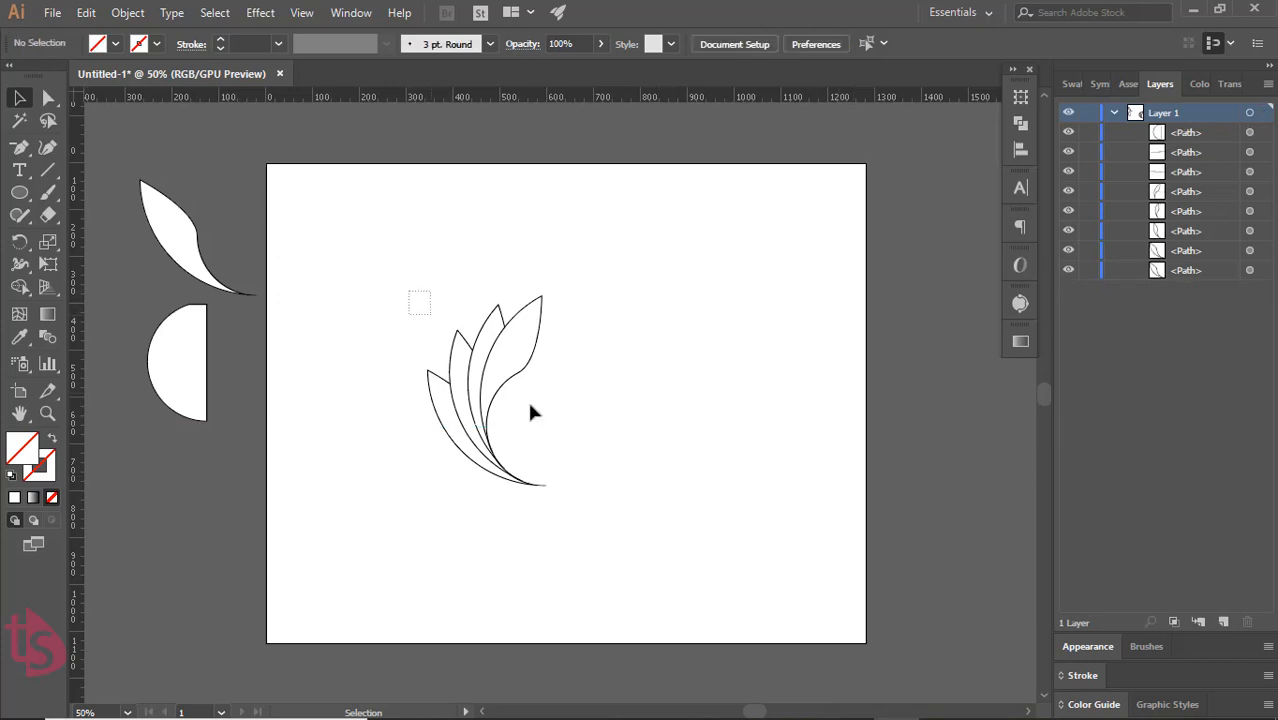
Group the four petals and duplicate the group, leaving one in the artboard's upper-left area and one near its centre
drag(531, 412, 585, 518)
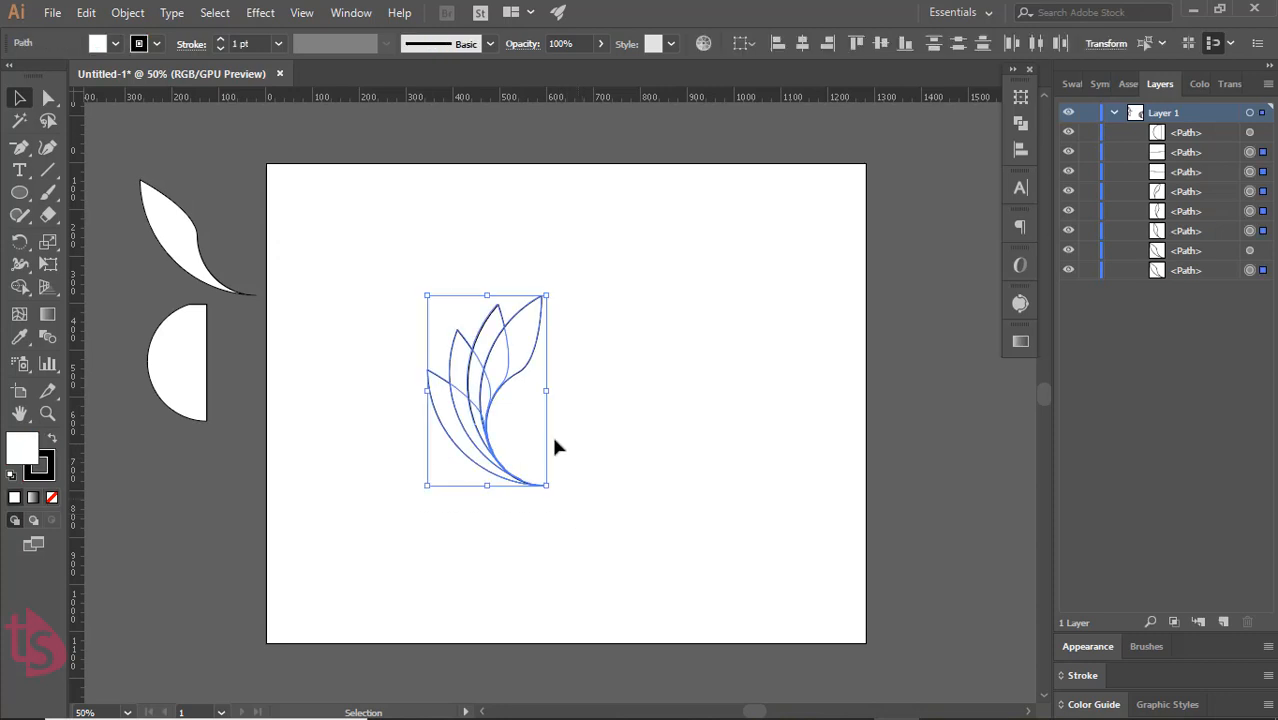
click(128, 13)
click(166, 85)
click(602, 402)
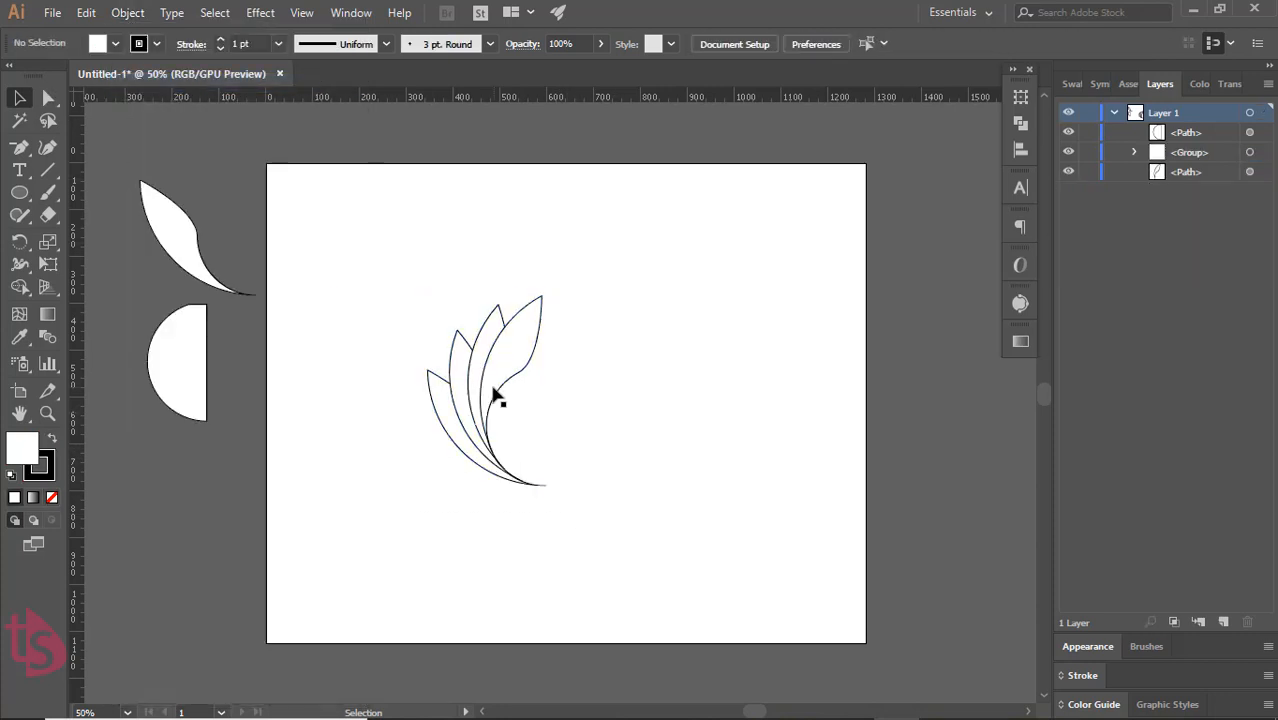
drag(493, 393, 540, 465)
click(416, 334)
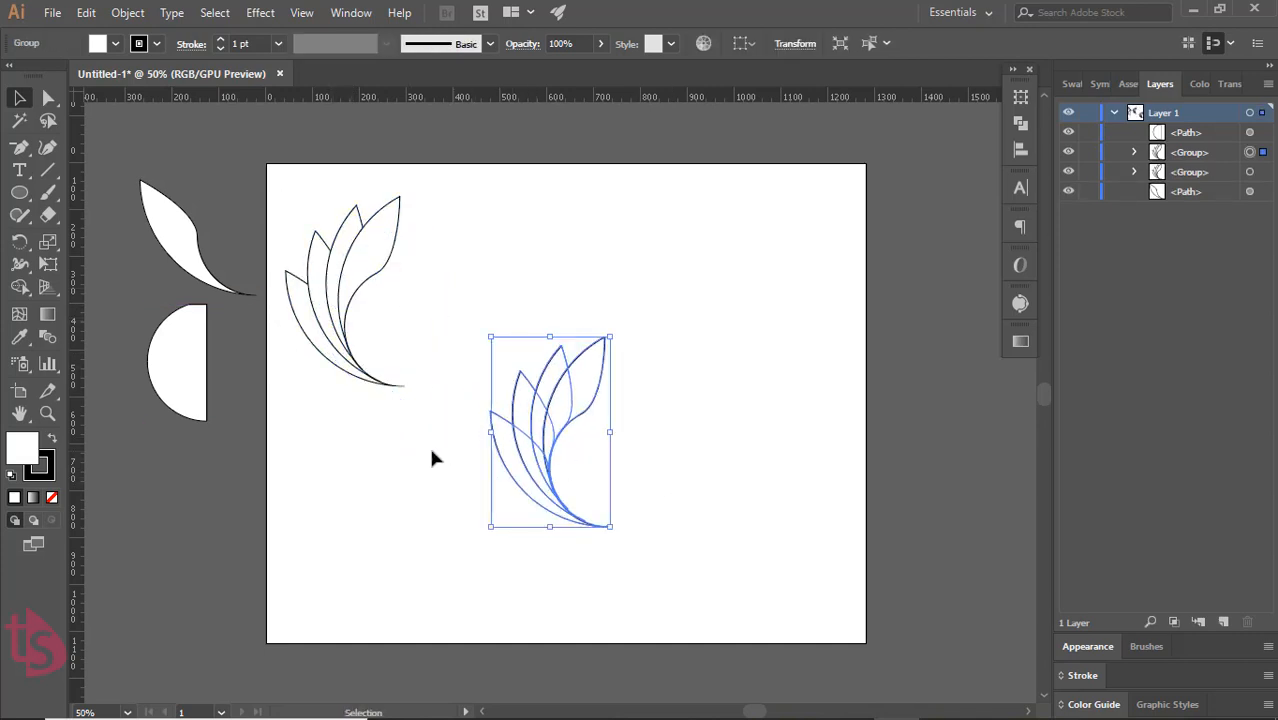
Fill the petal group near the artboard's centre with the linear Sky gradient and remove its stroke
click(33, 497)
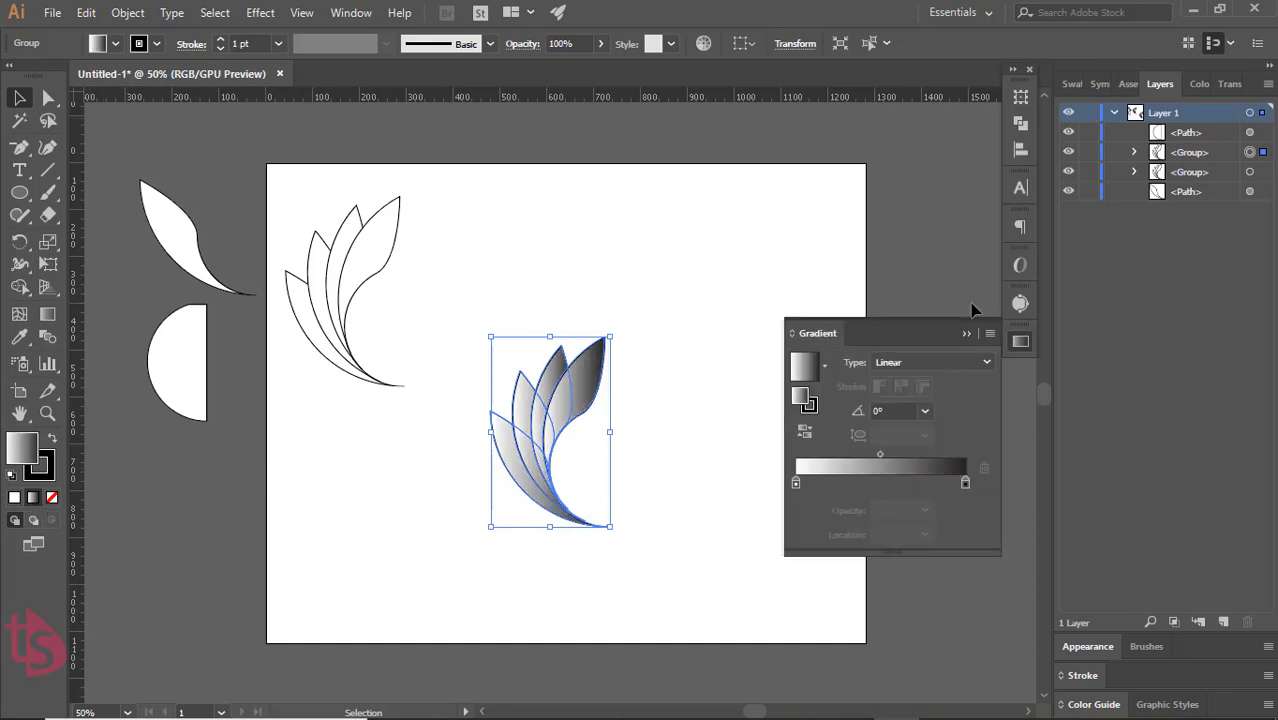
click(825, 368)
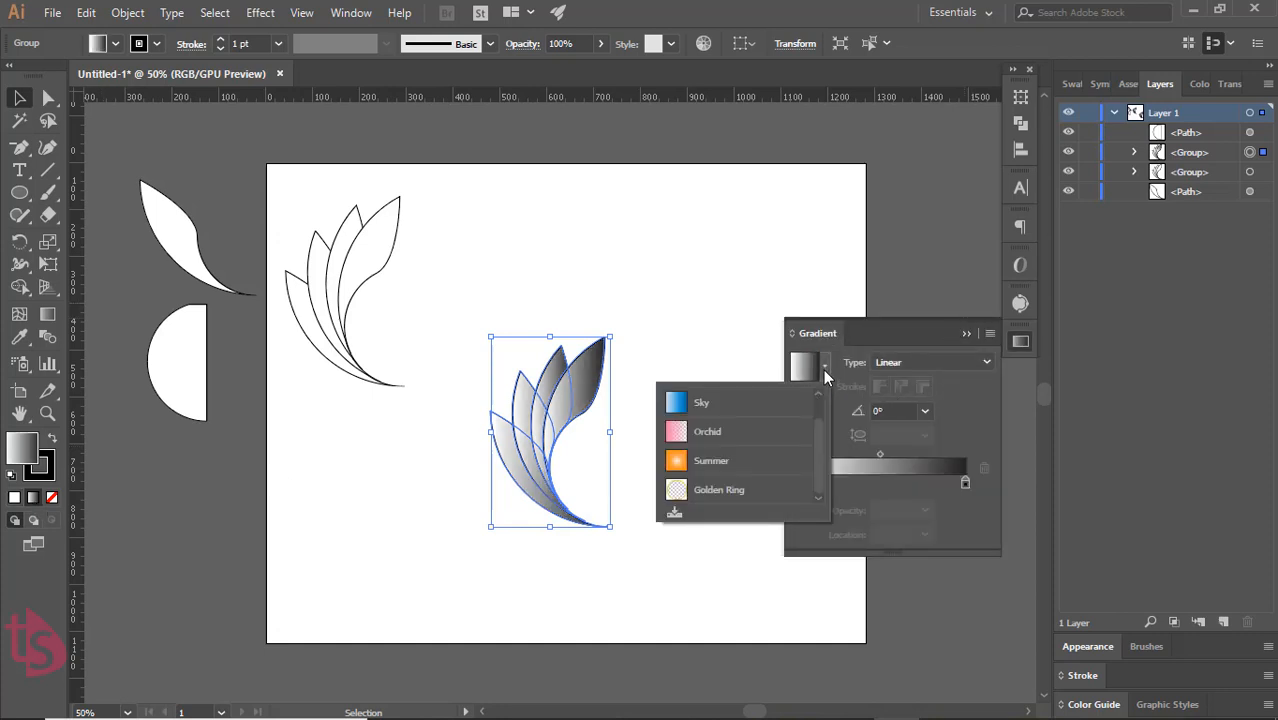
click(744, 403)
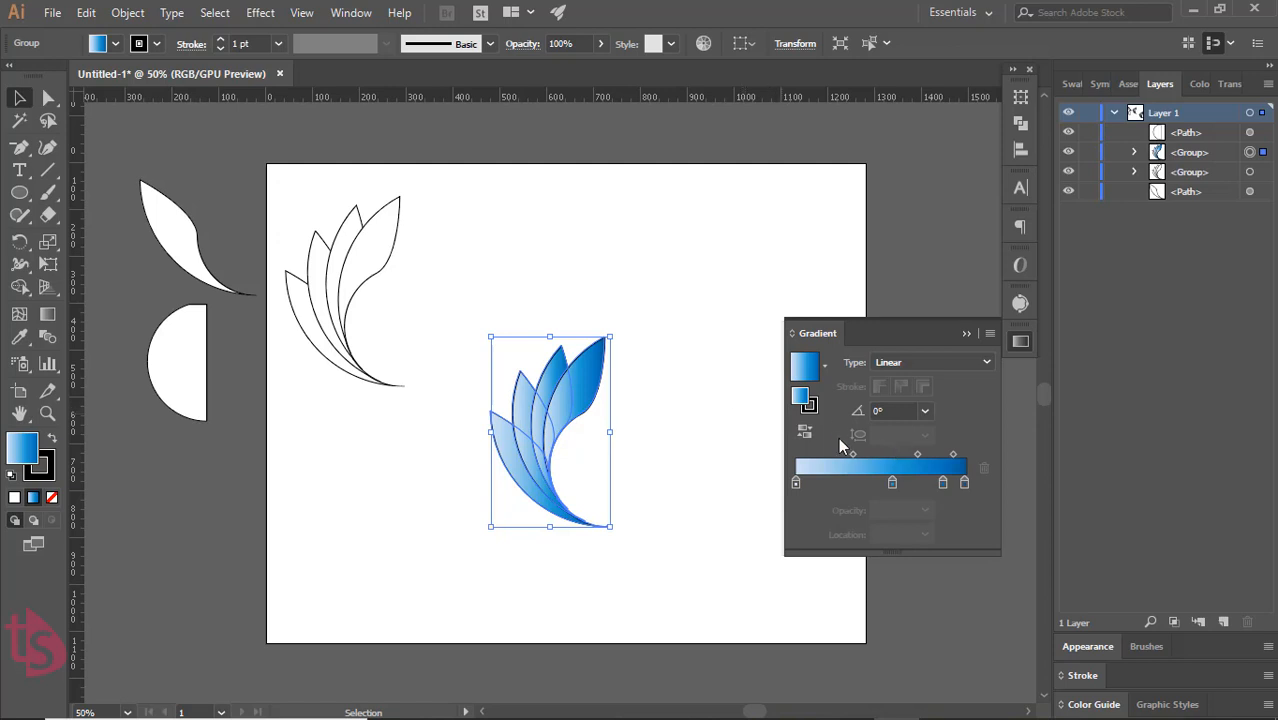
click(807, 408)
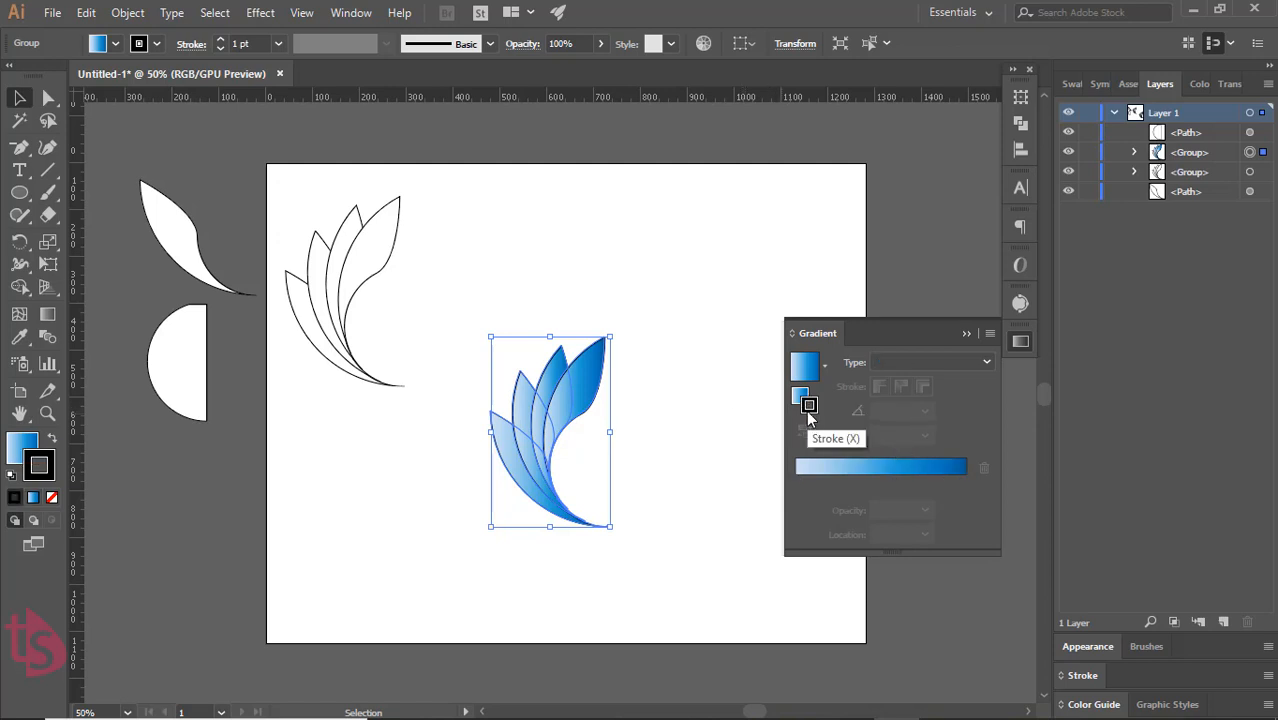
click(966, 333)
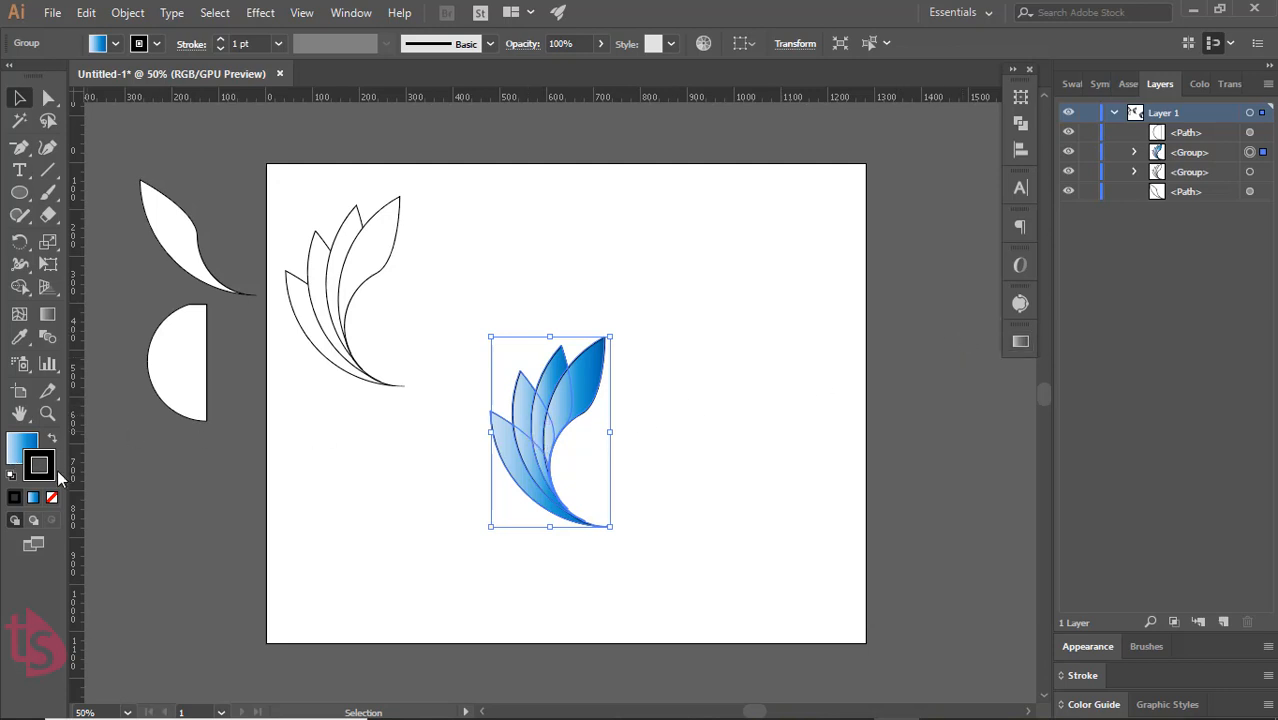
click(52, 497)
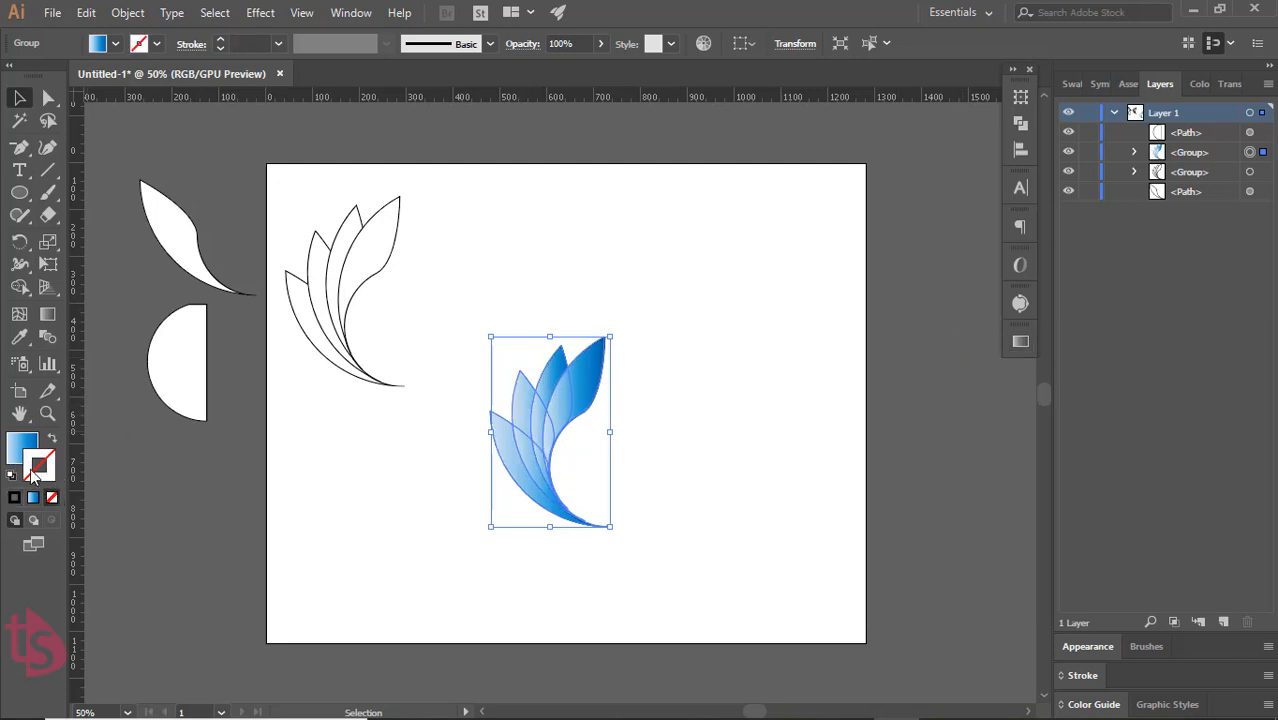
click(15, 447)
click(338, 508)
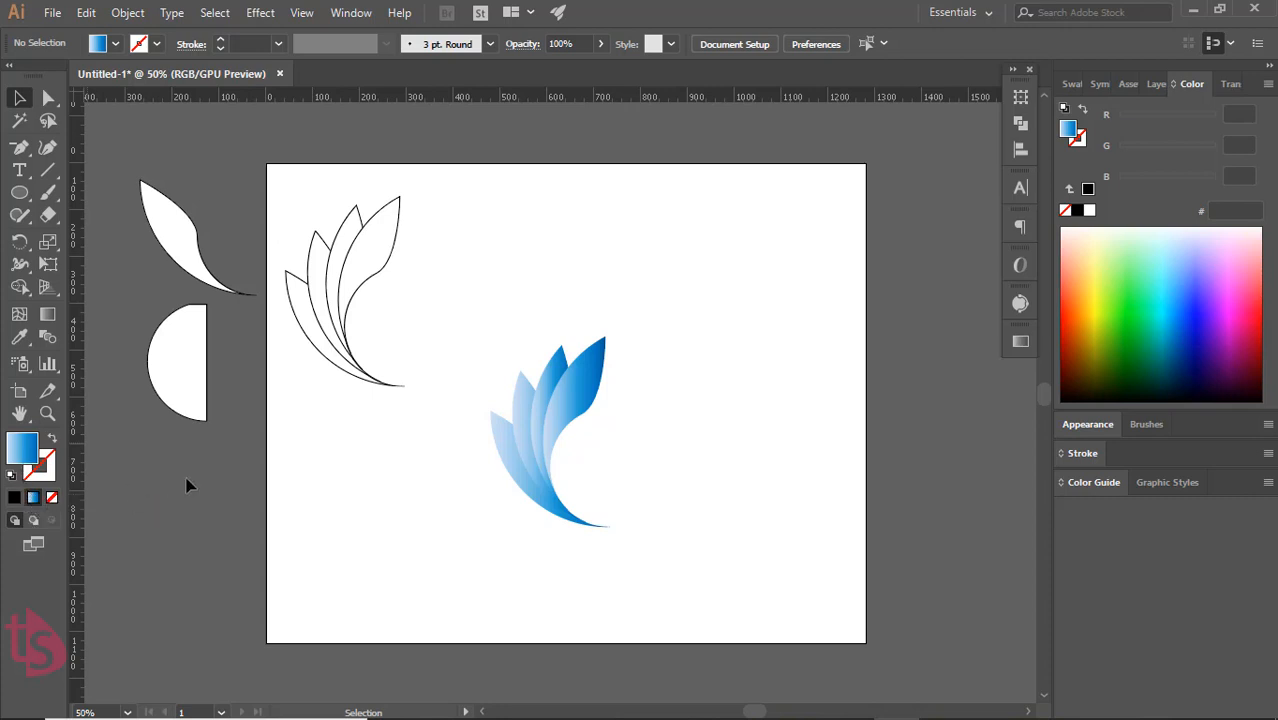
click(1020, 341)
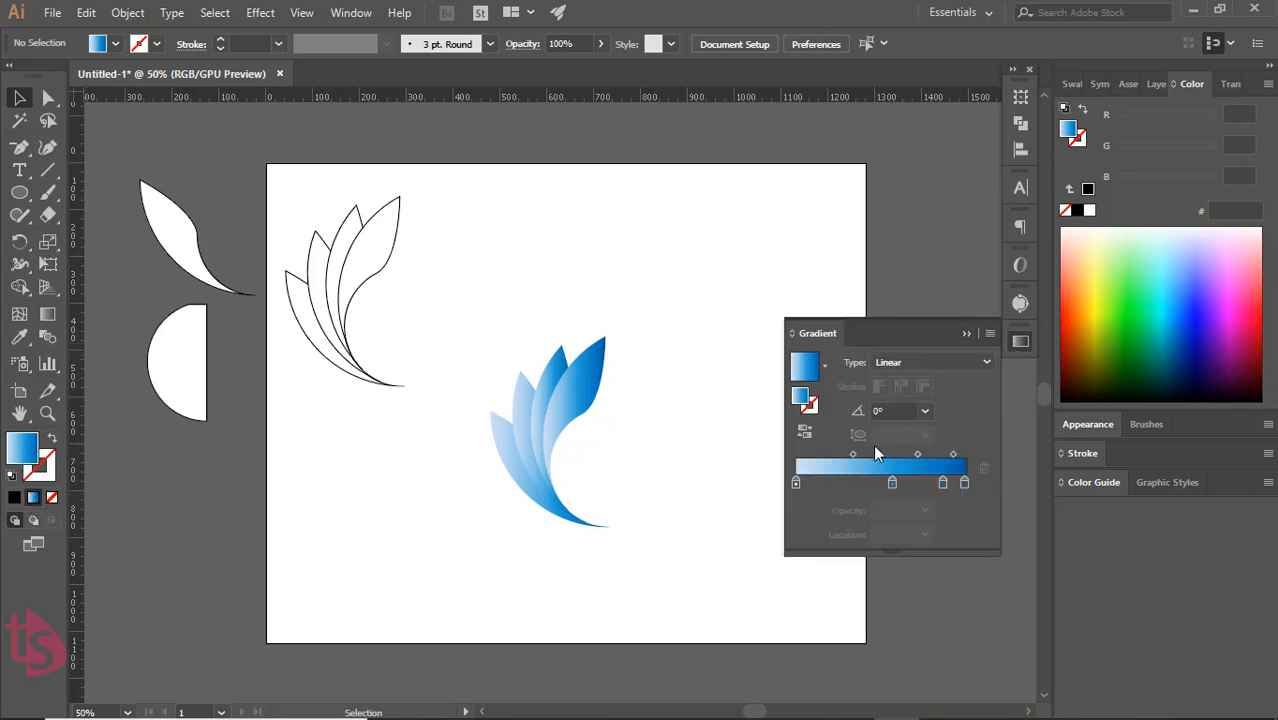
click(795, 483)
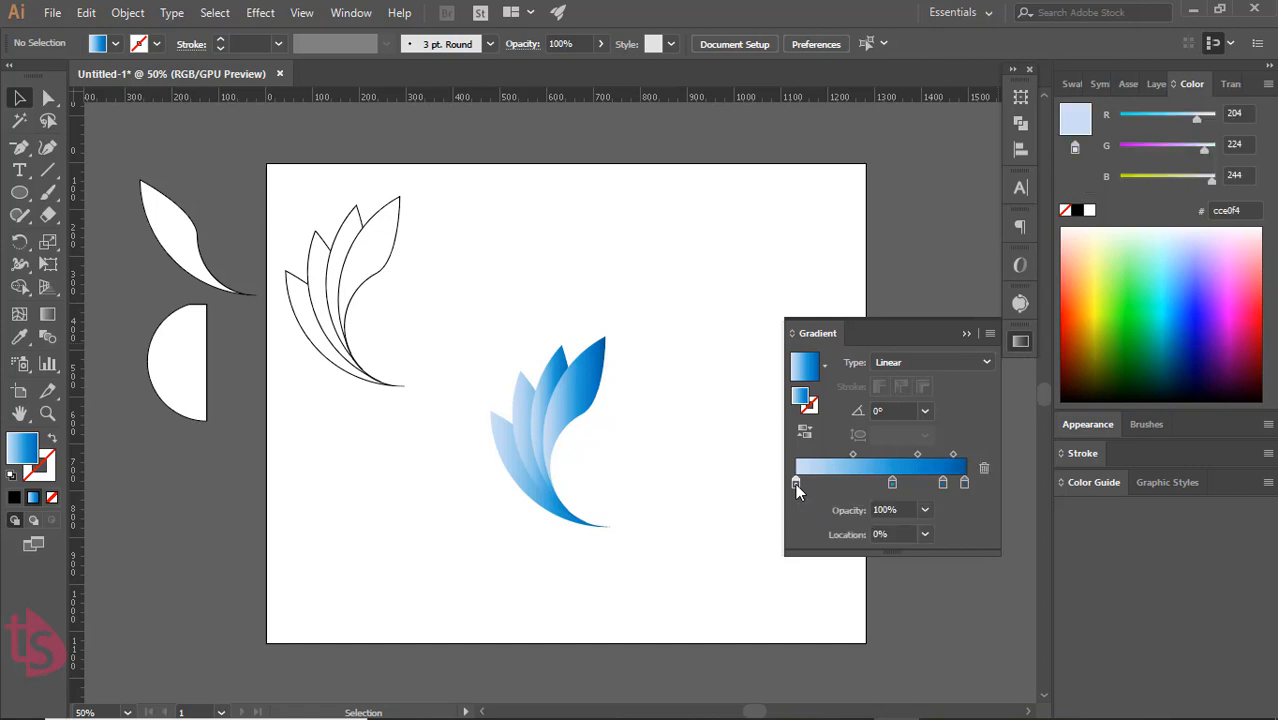
double_click(795, 483)
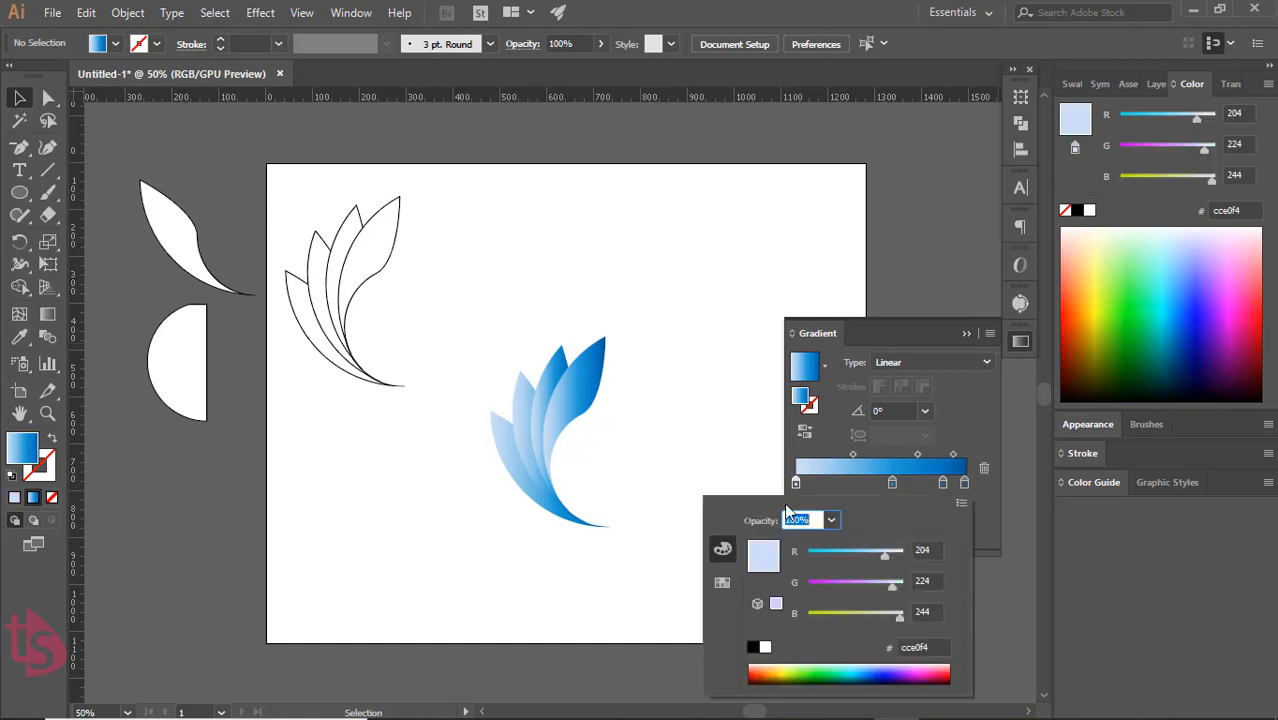
click(753, 648)
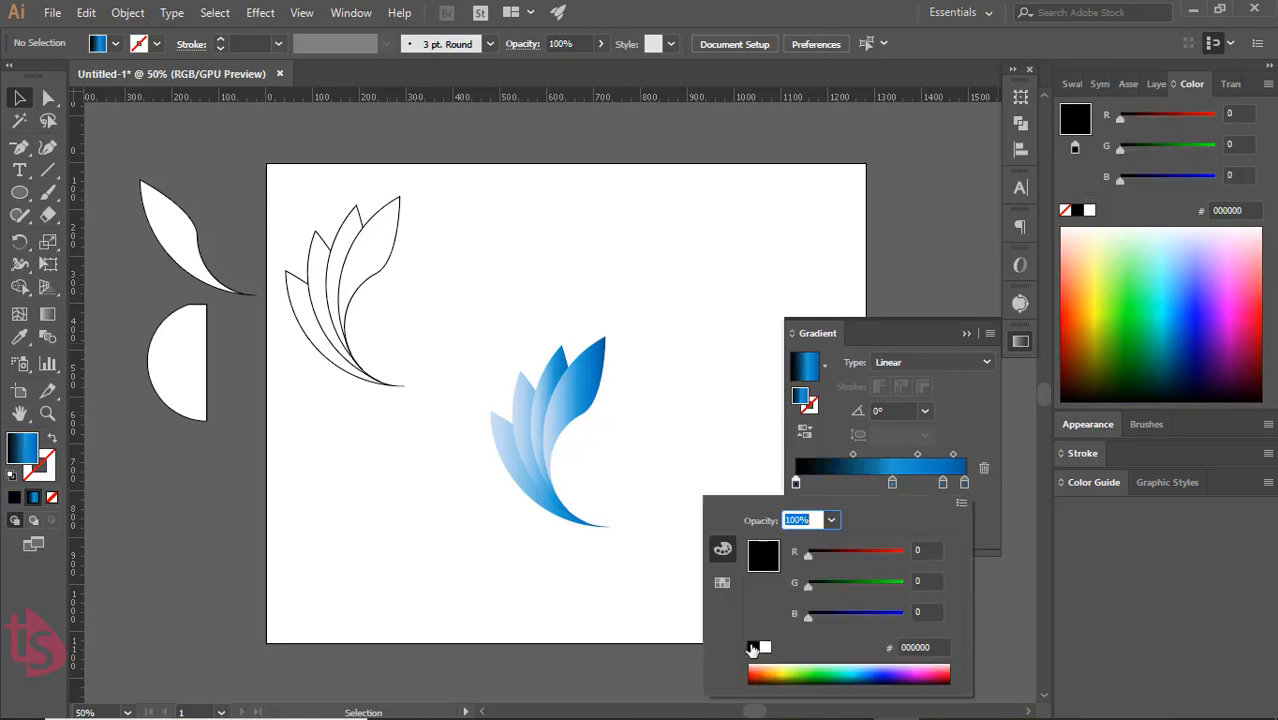
click(968, 333)
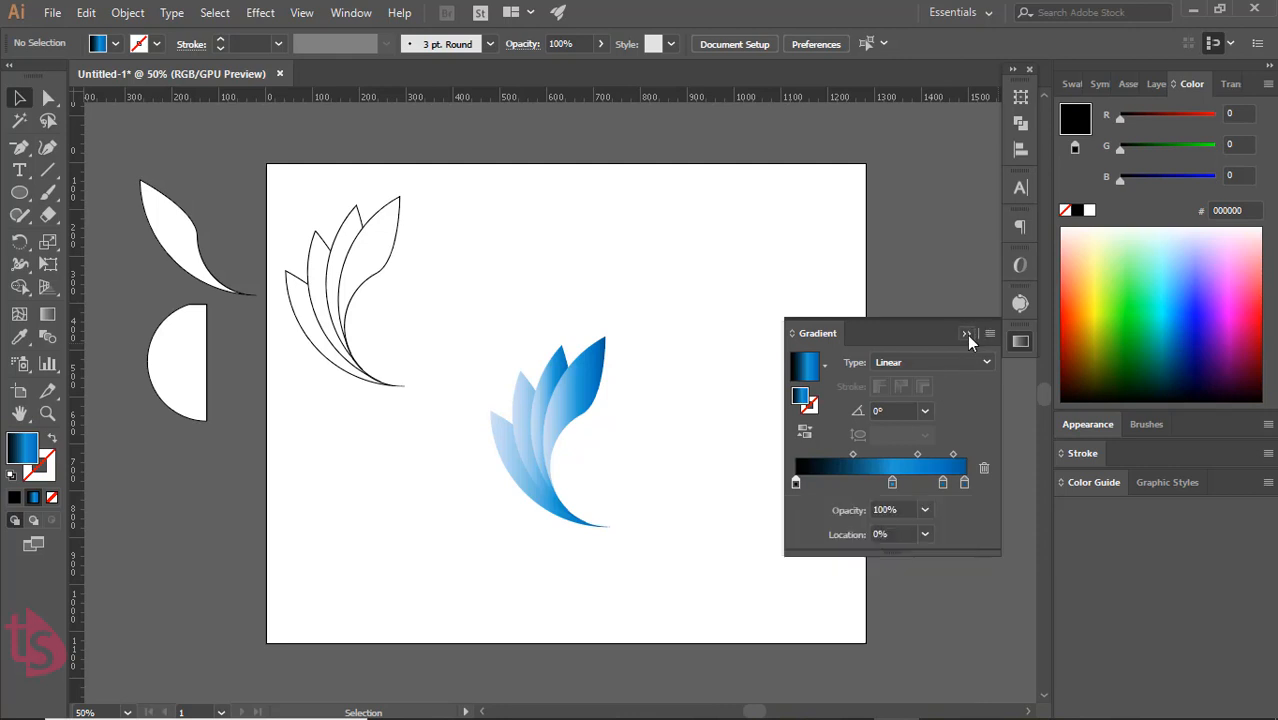
Select the blue petal group and set its gradient's starting colour stop to black
click(568, 428)
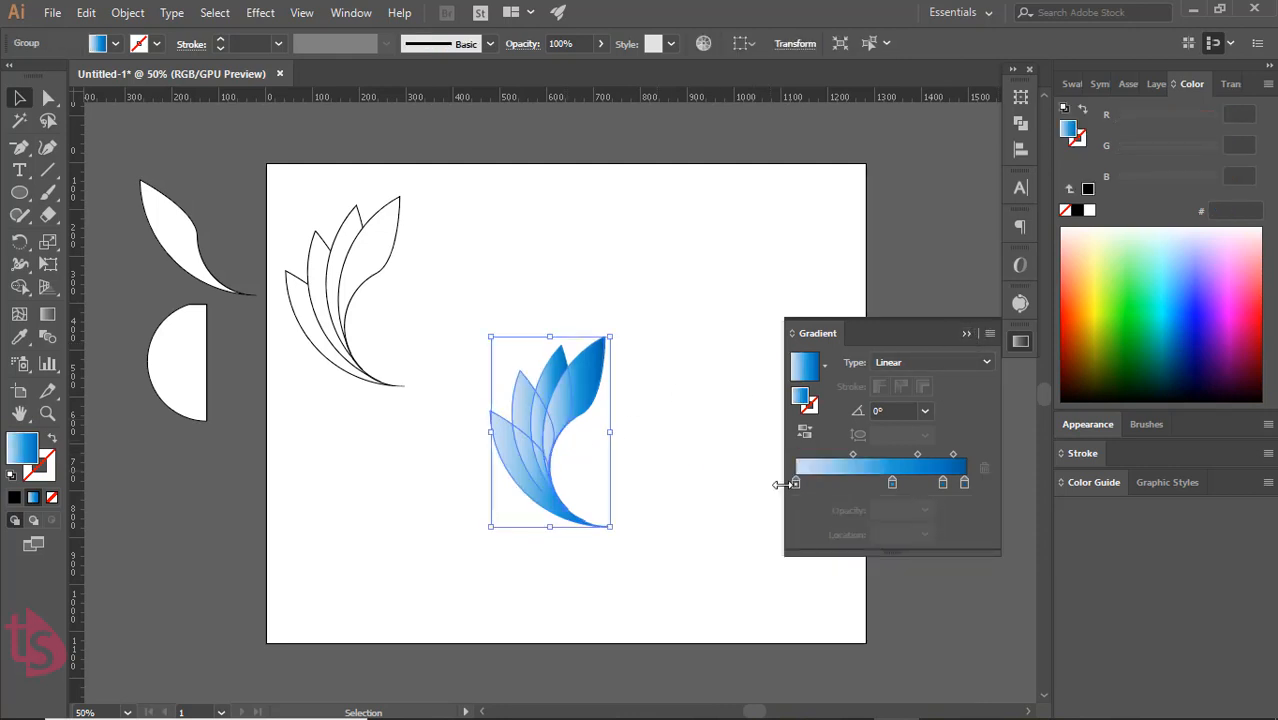
double_click(797, 486)
double_click(797, 486)
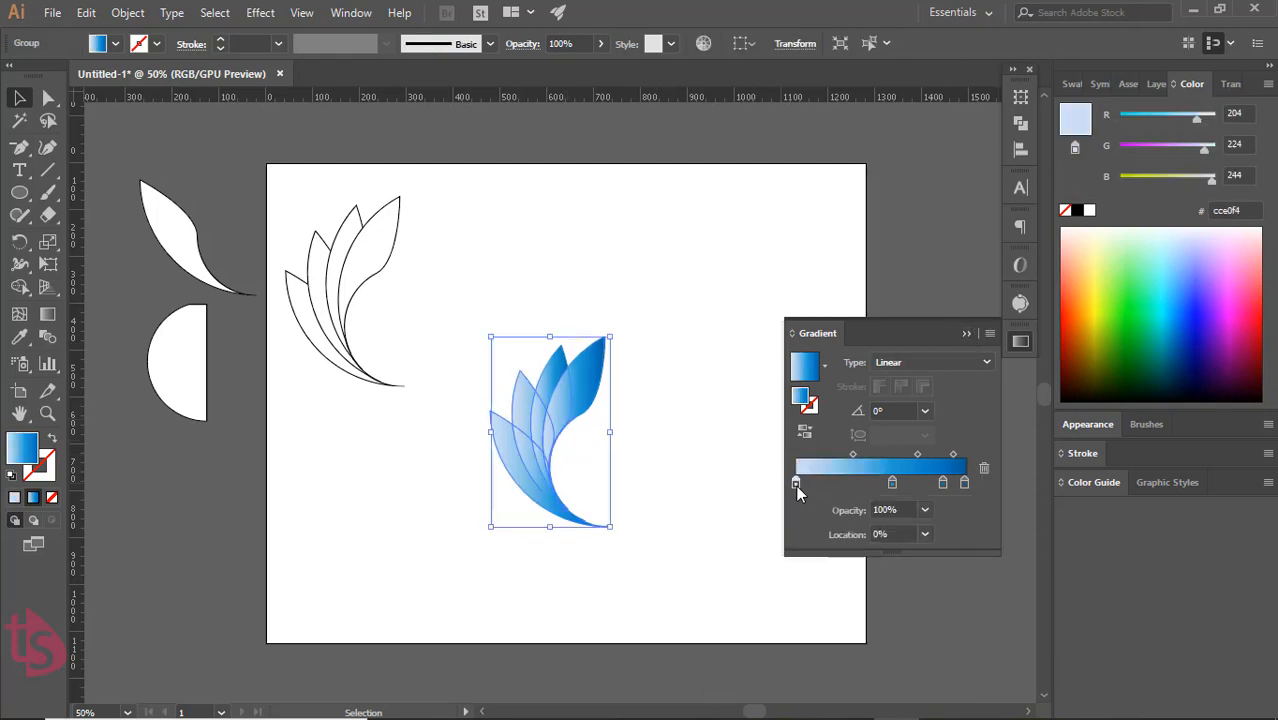
click(752, 647)
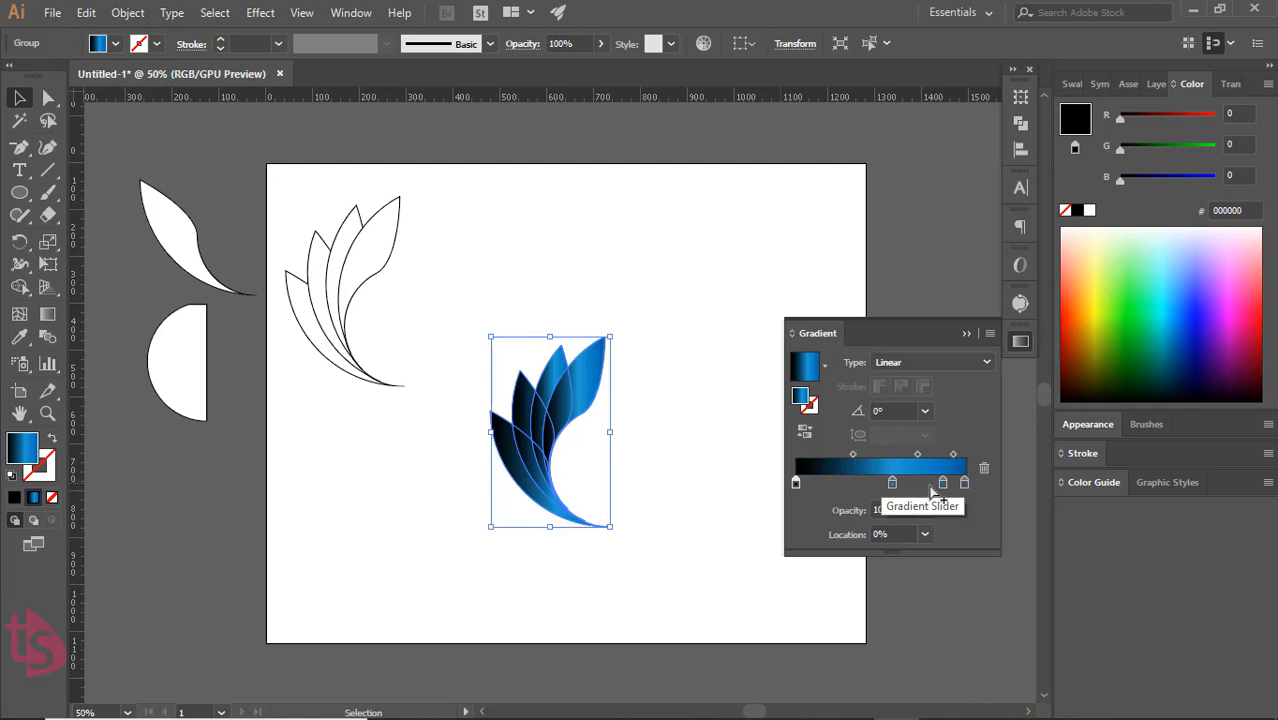
Move the group's light-blue gradient stop to about 20% and change the gradient type to Radial
click(928, 483)
drag(893, 483, 829, 483)
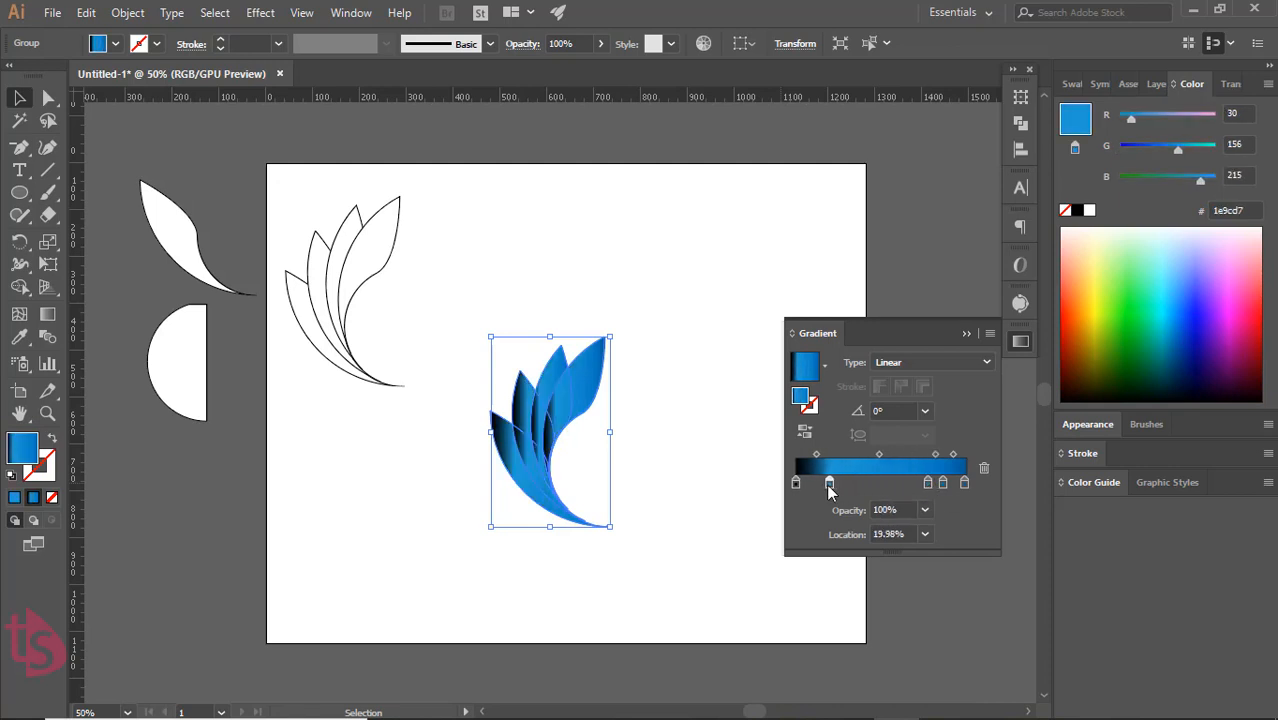
click(958, 366)
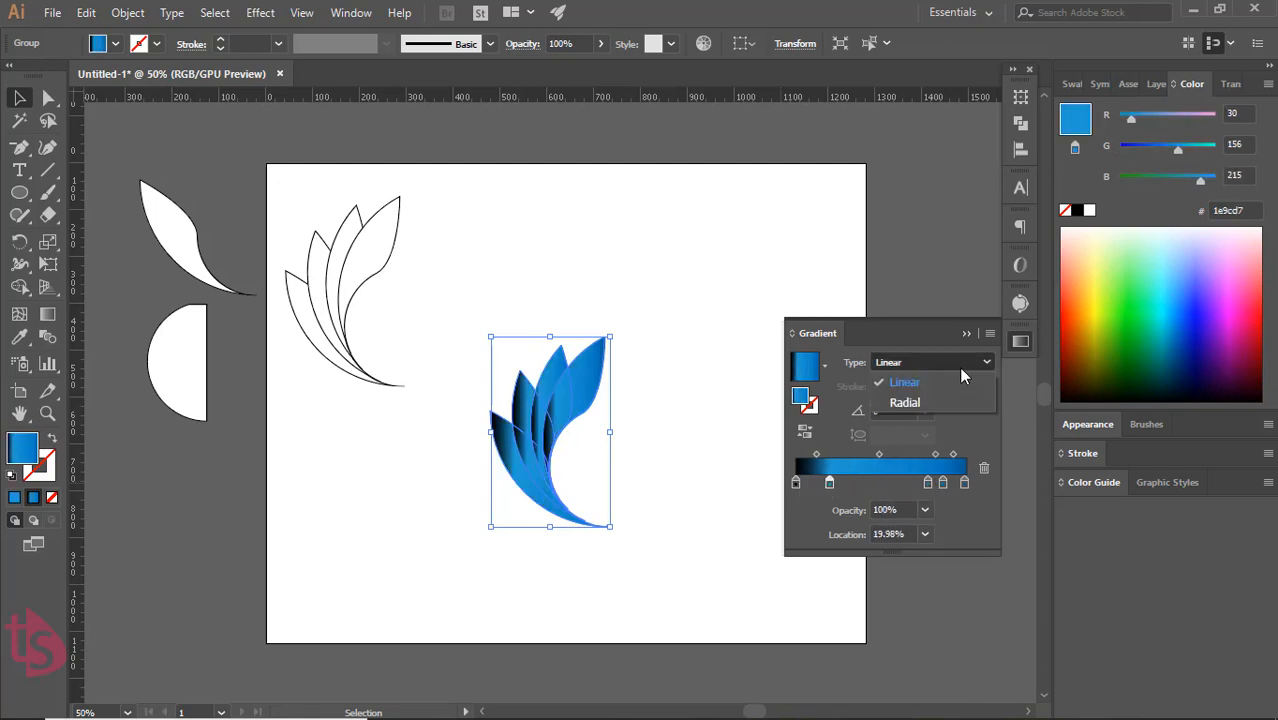
click(912, 402)
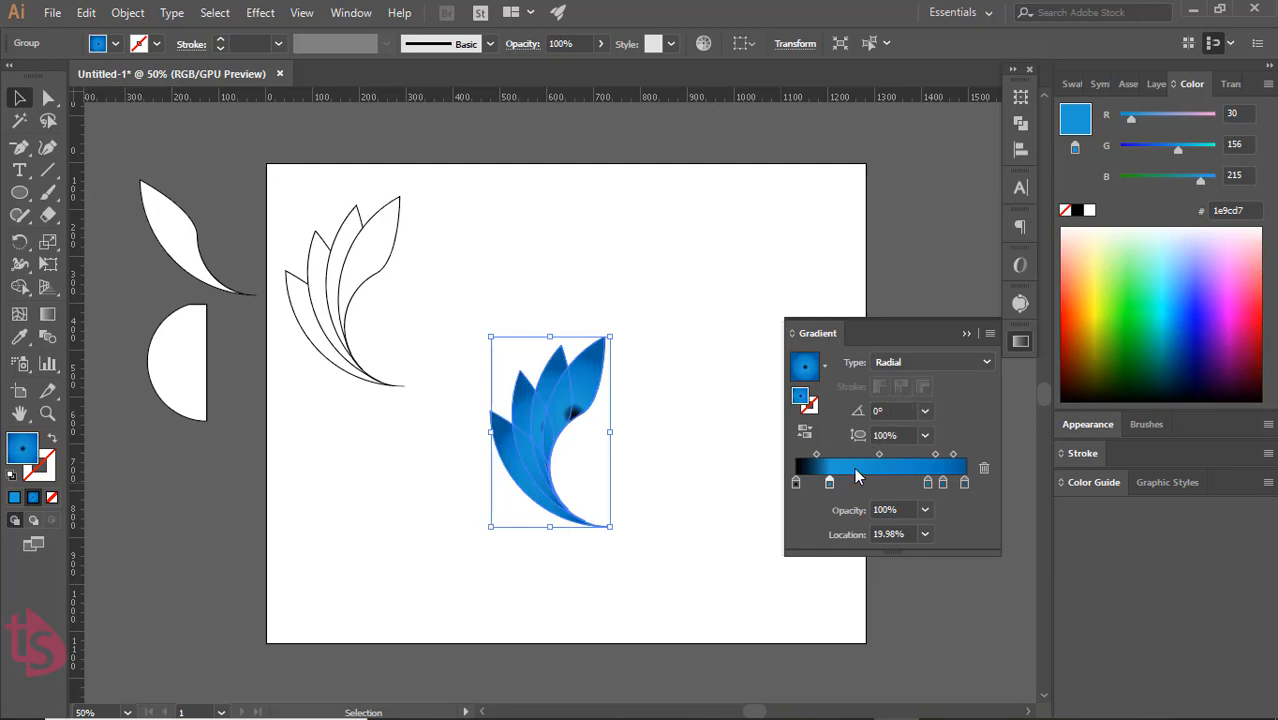
Adjust the light-blue gradient stops and remove them, leaving the black starting stop and the two darker blue end stops
drag(834, 486, 887, 487)
click(901, 484)
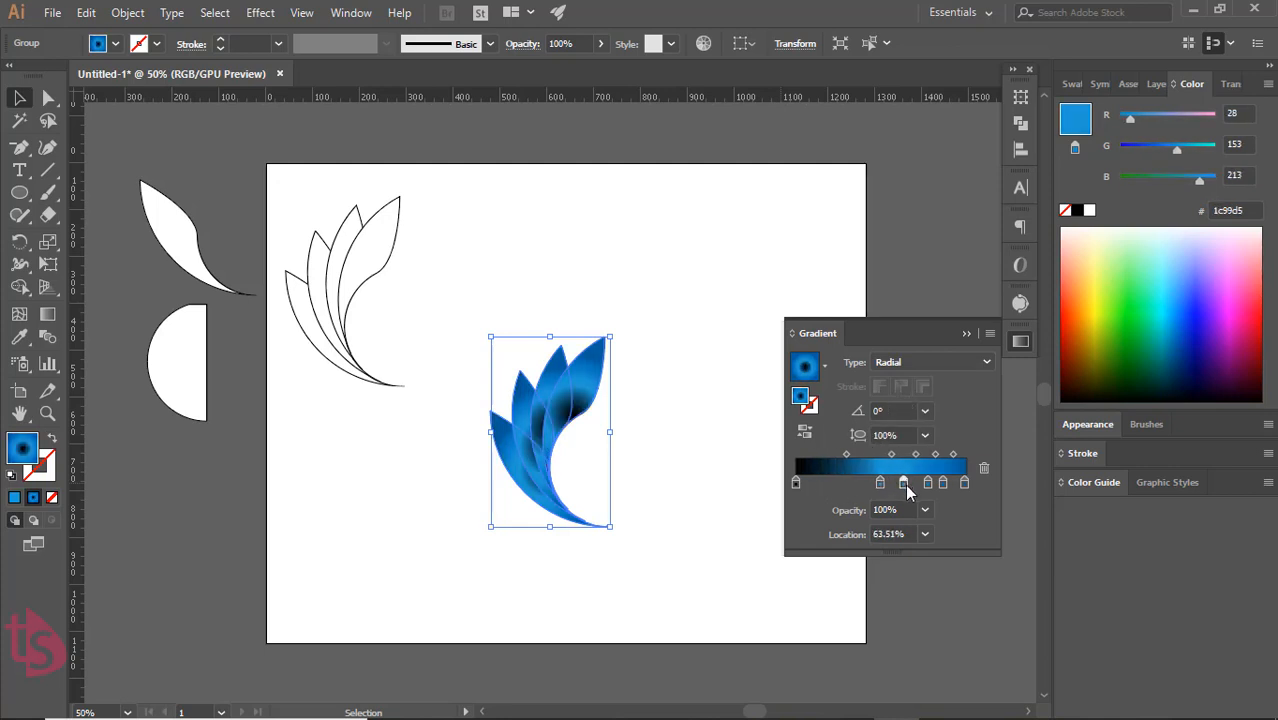
drag(905, 484, 855, 455)
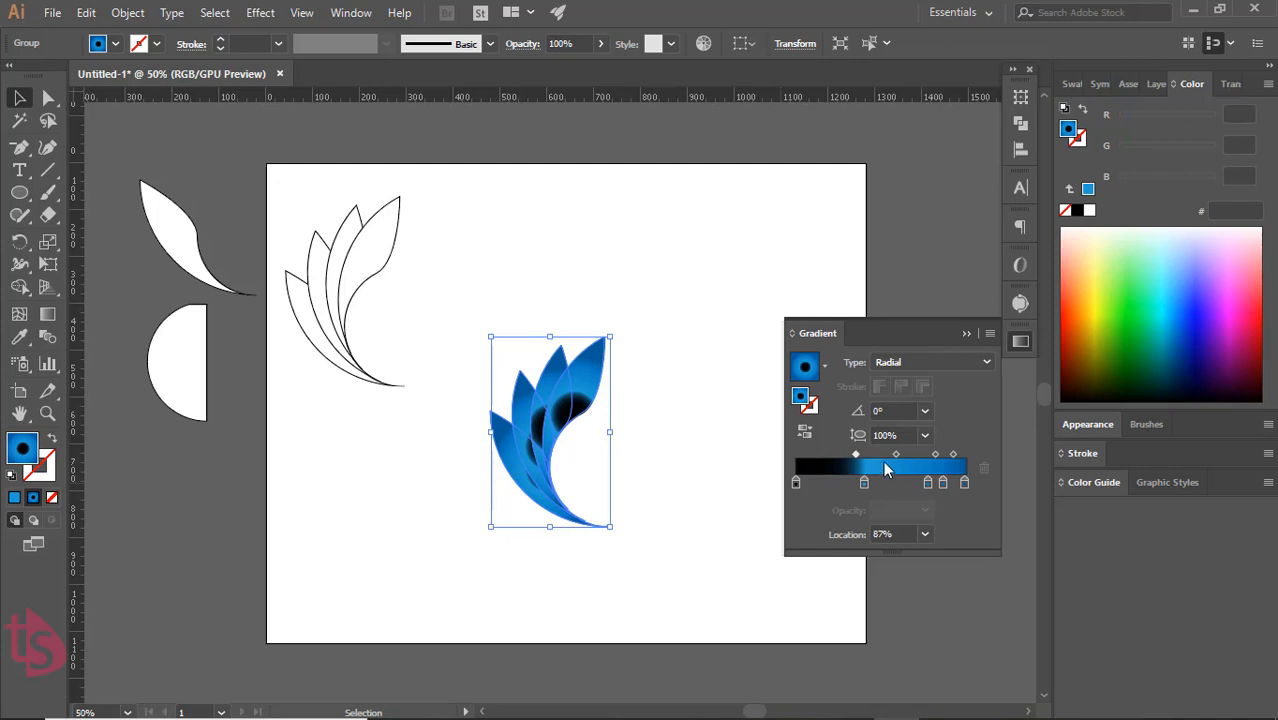
drag(928, 485, 933, 531)
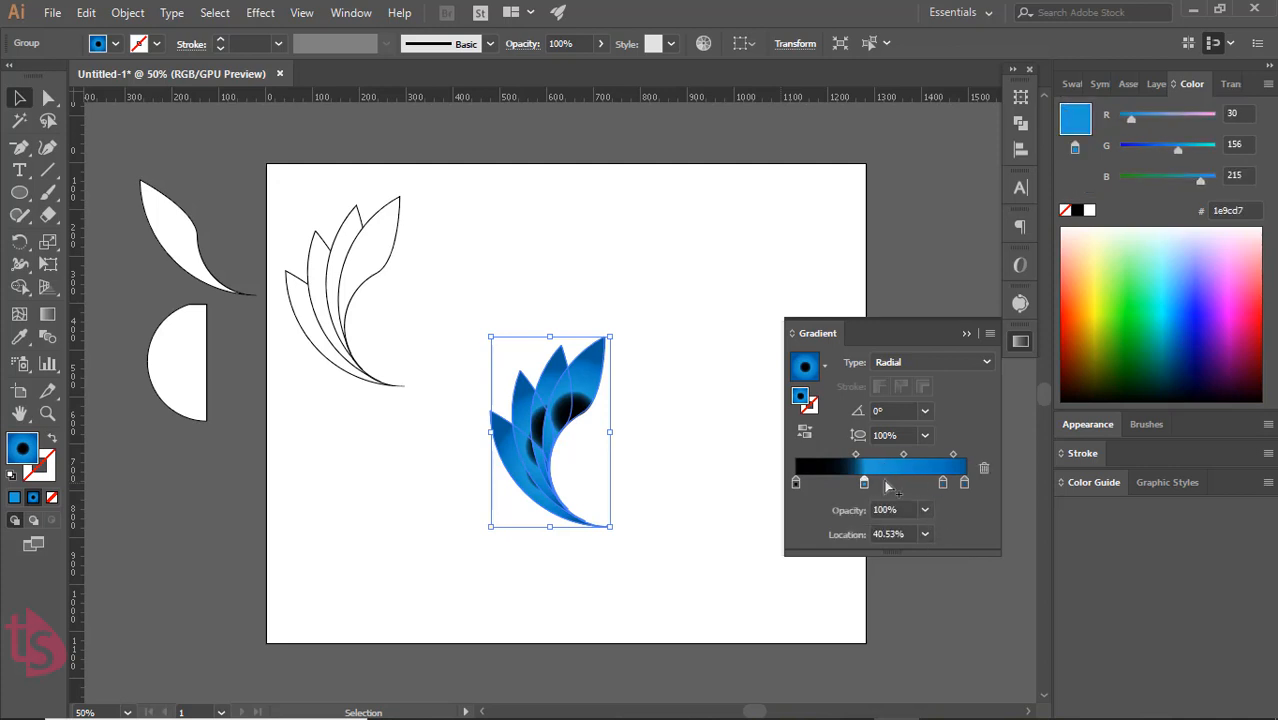
drag(863, 484, 876, 534)
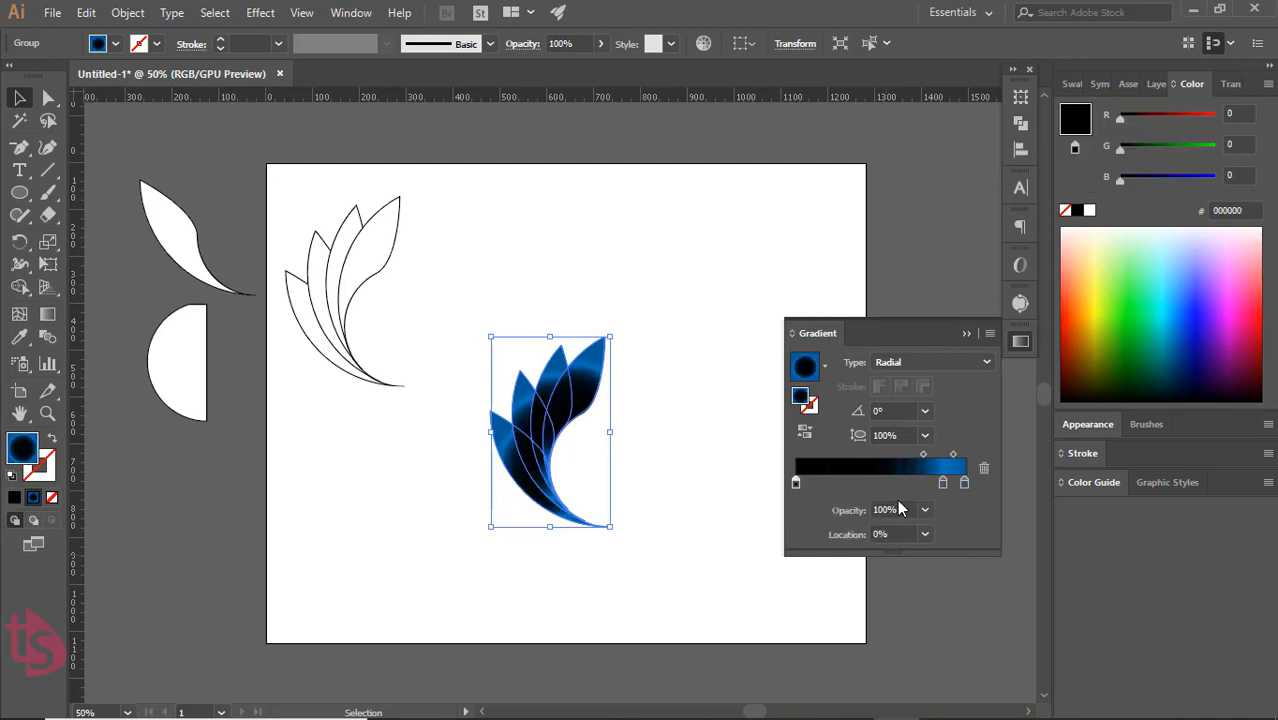
Set the midpoint after the black stop to about 41% and move the inner blue stop to about 62%
drag(923, 453, 856, 455)
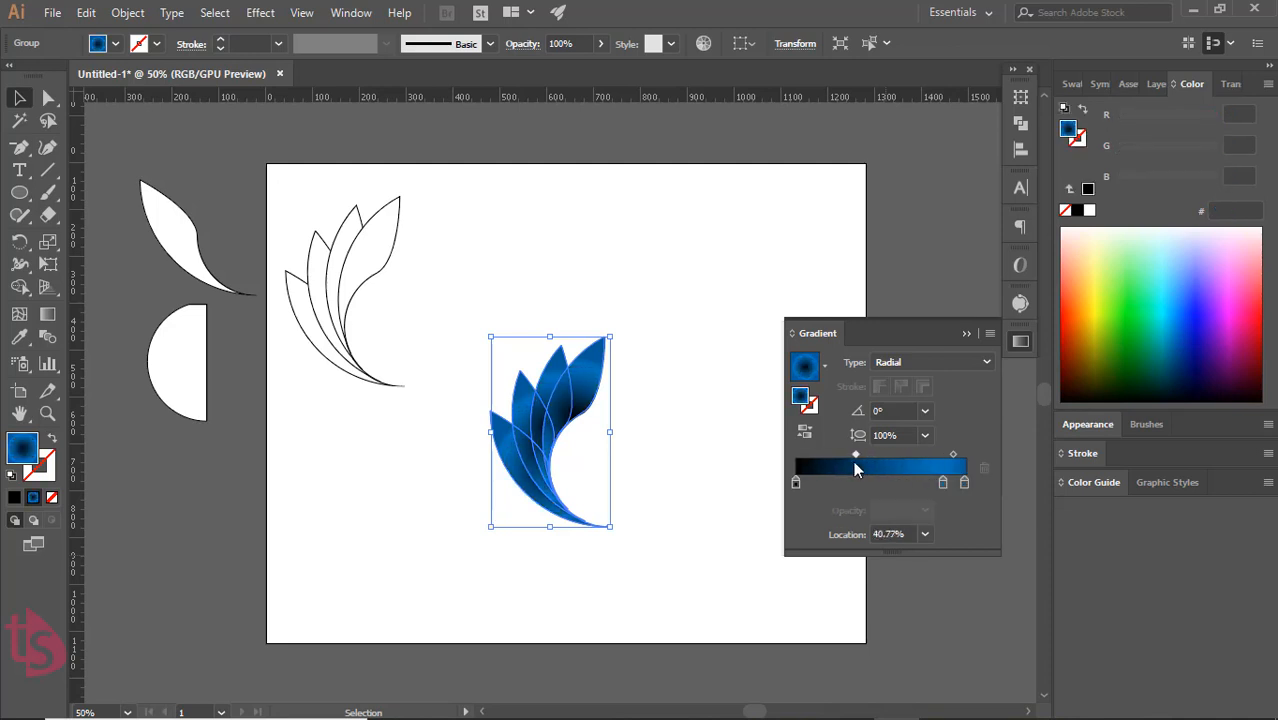
drag(943, 490, 901, 487)
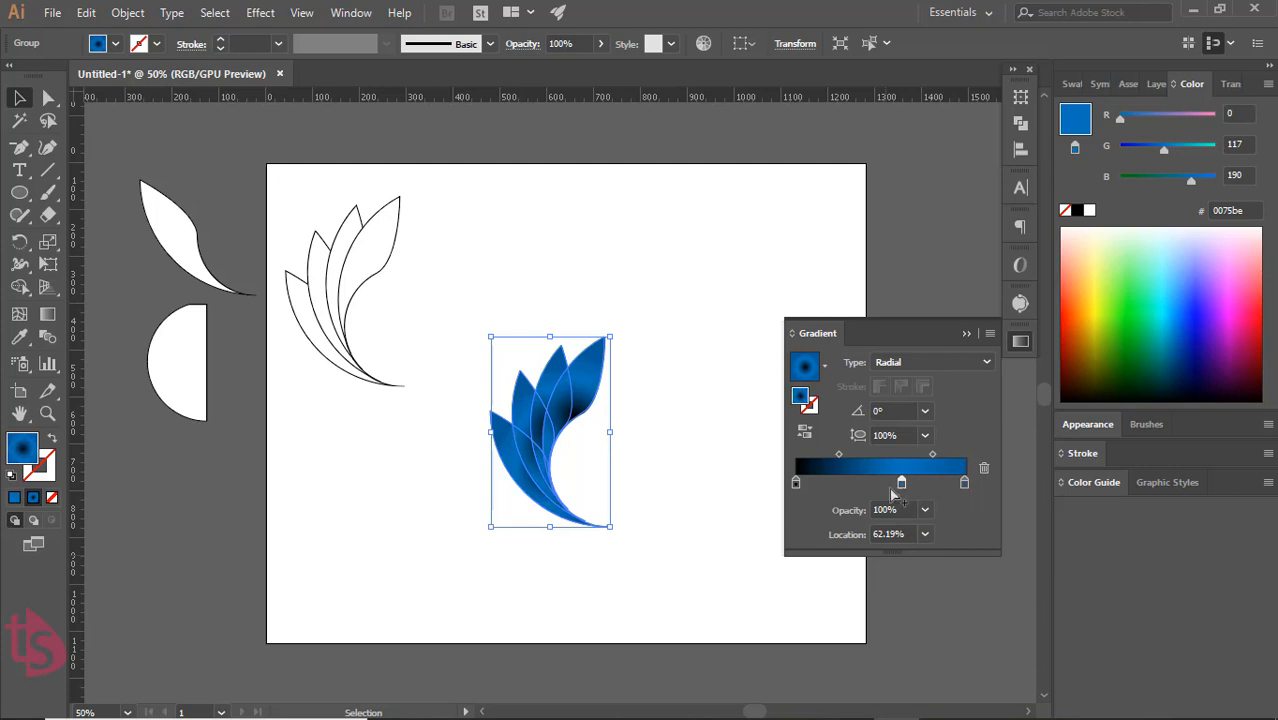
click(964, 334)
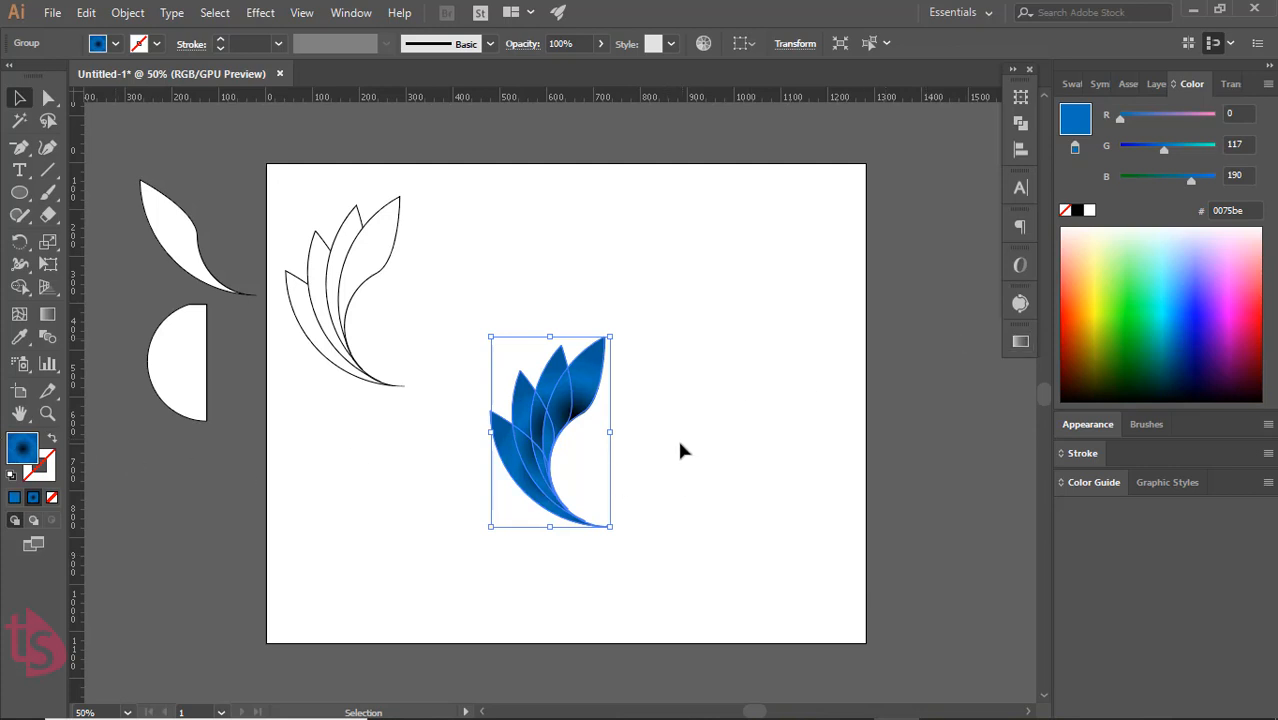
Stretch the radial gradient across the whole petal group with the Gradient tool, from the lower tip to beyond the upper tips
click(44, 318)
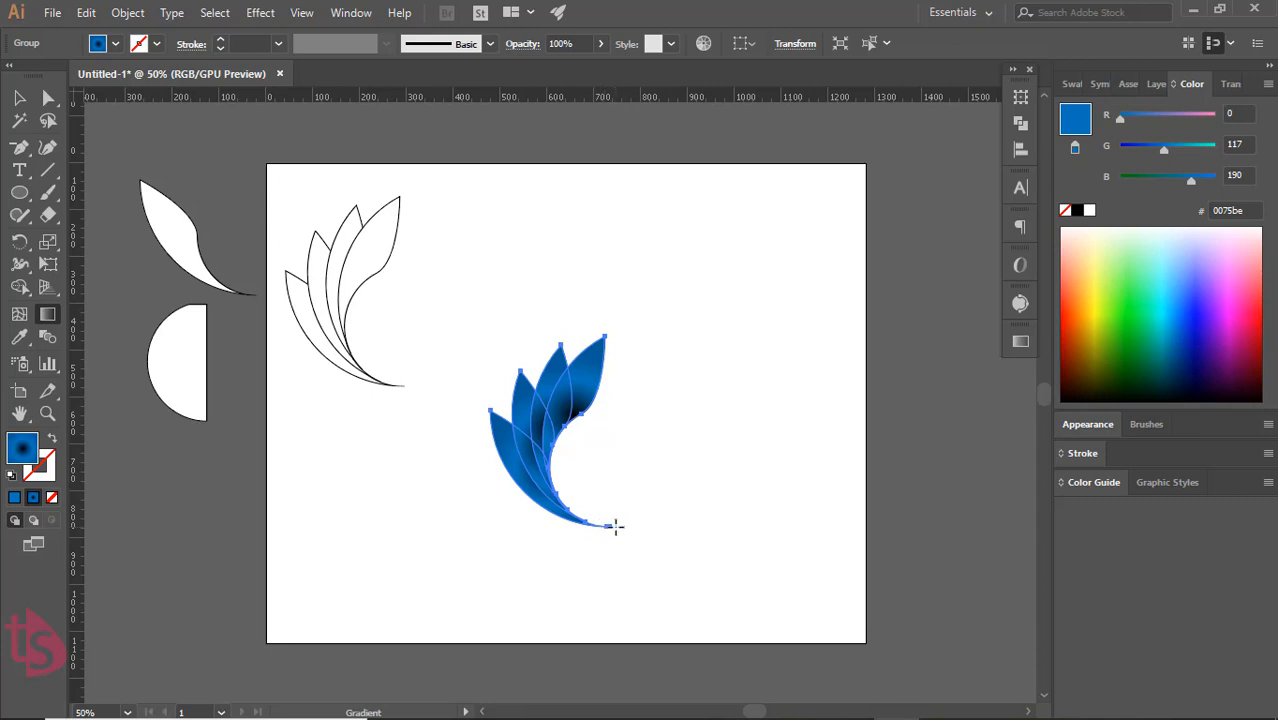
drag(616, 527, 537, 341)
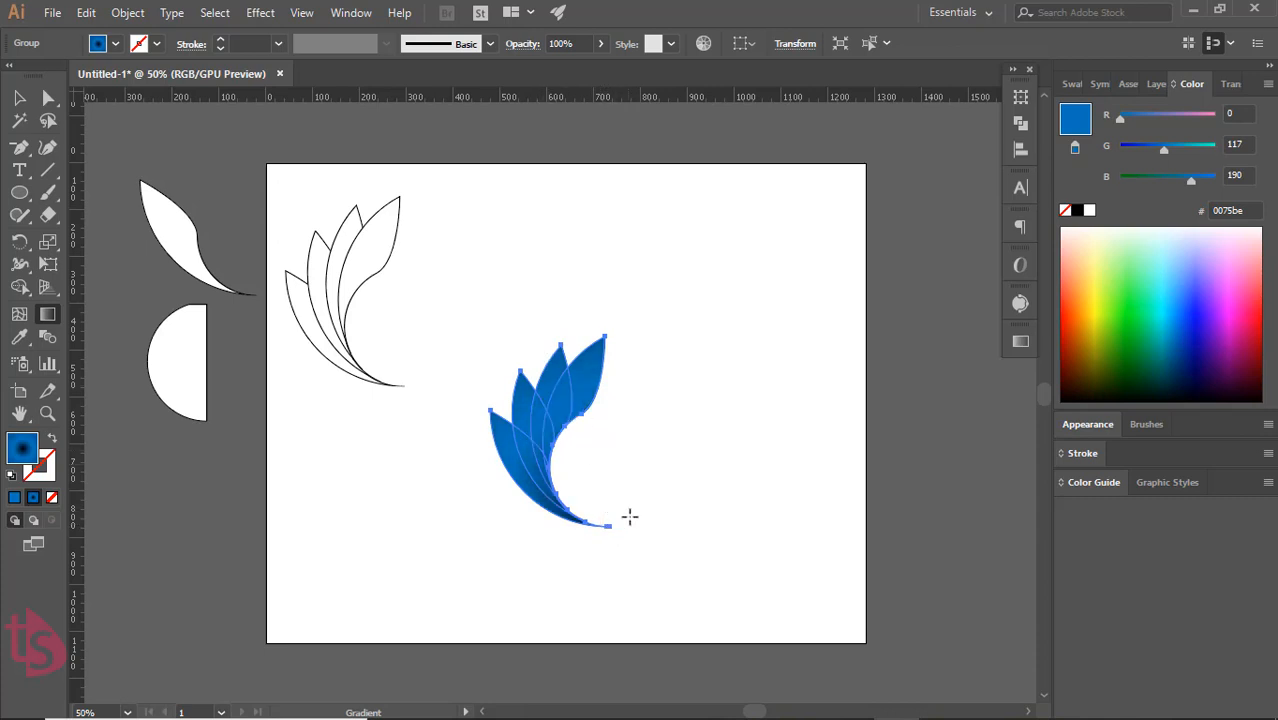
mouse_move(606, 530)
mouse_down()
mouse_move(573, 436)
mouse_move(556, 260)
mouse_up()
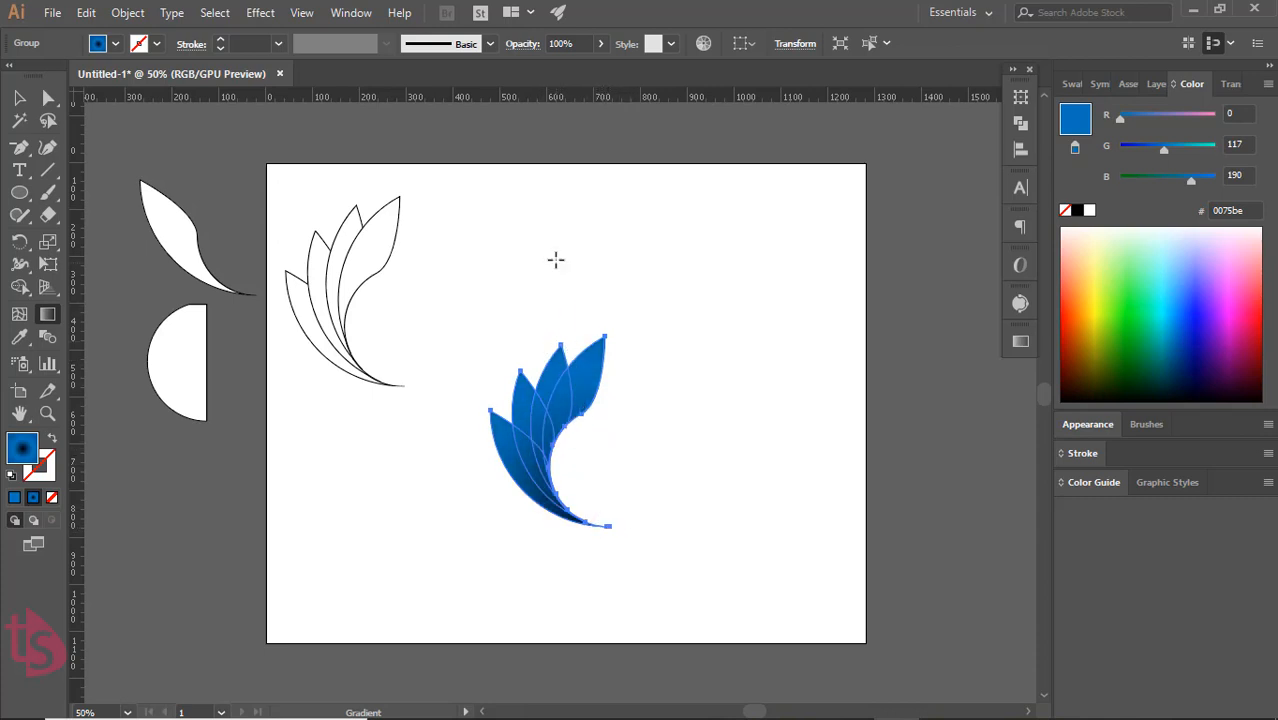
drag(593, 545, 531, 262)
Set the midpoint between the black and inner blue stops to about 50% and deselect the petal group
click(1021, 342)
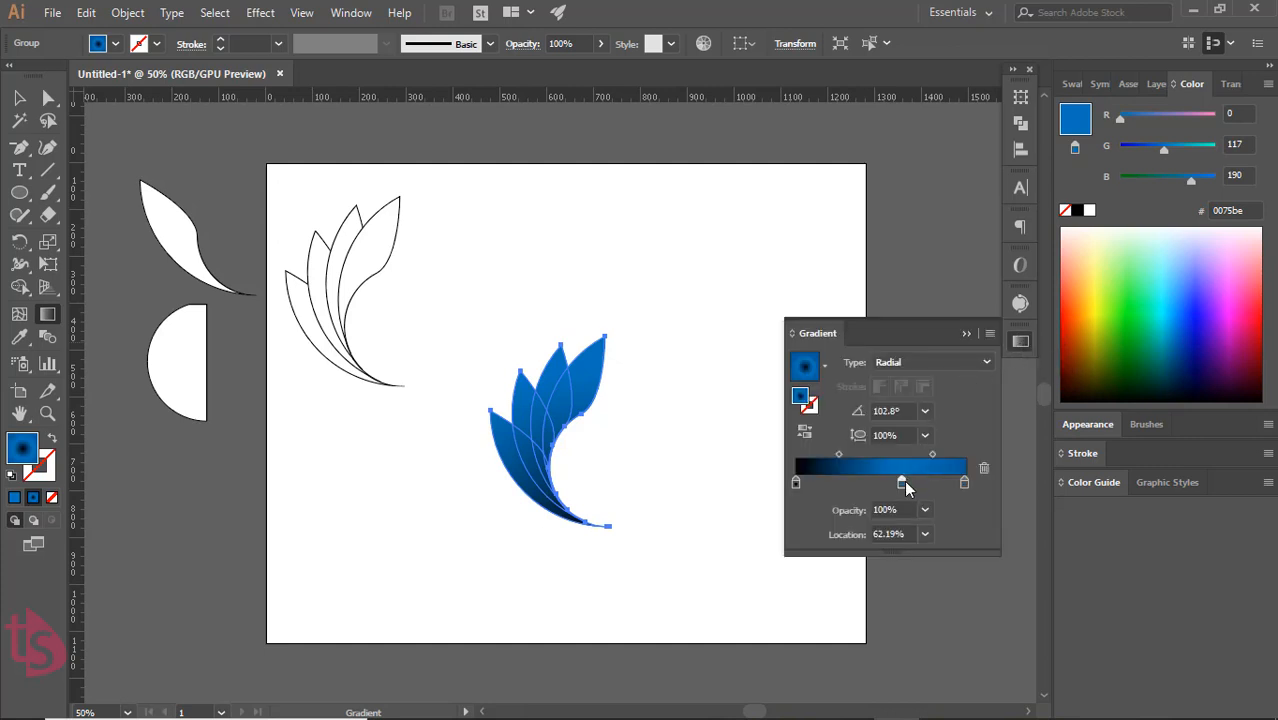
drag(901, 483, 865, 462)
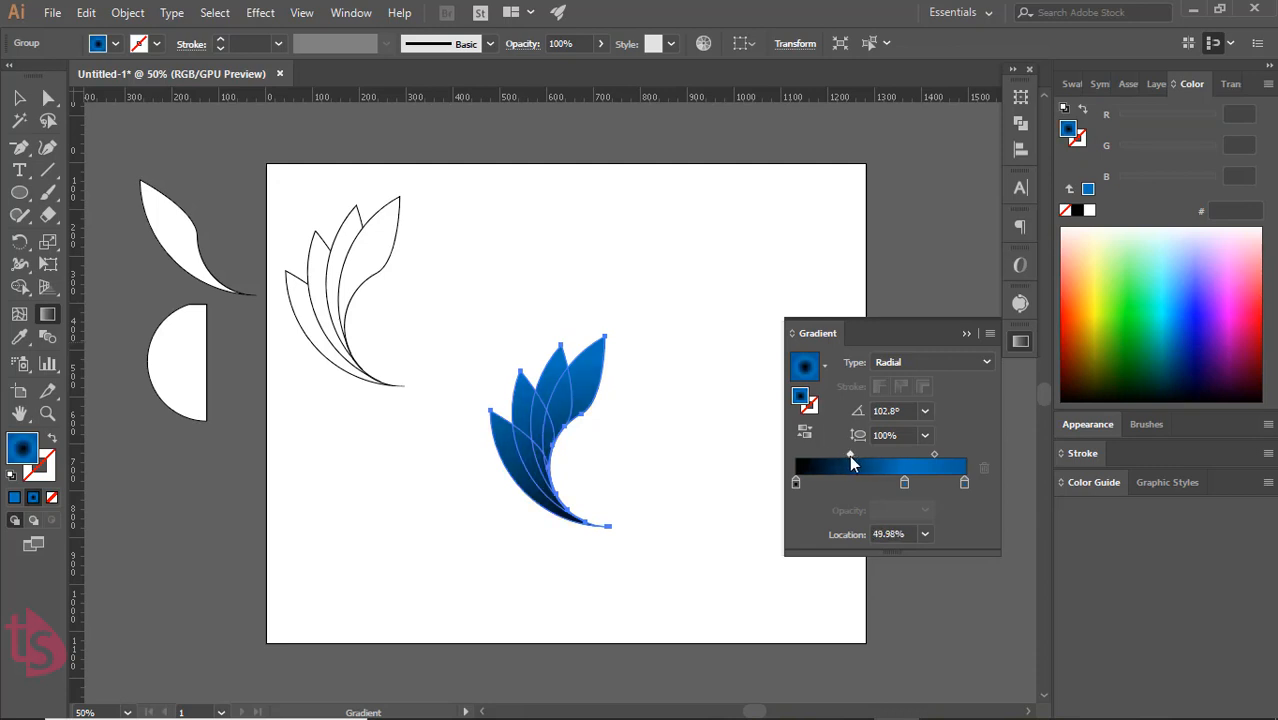
click(966, 333)
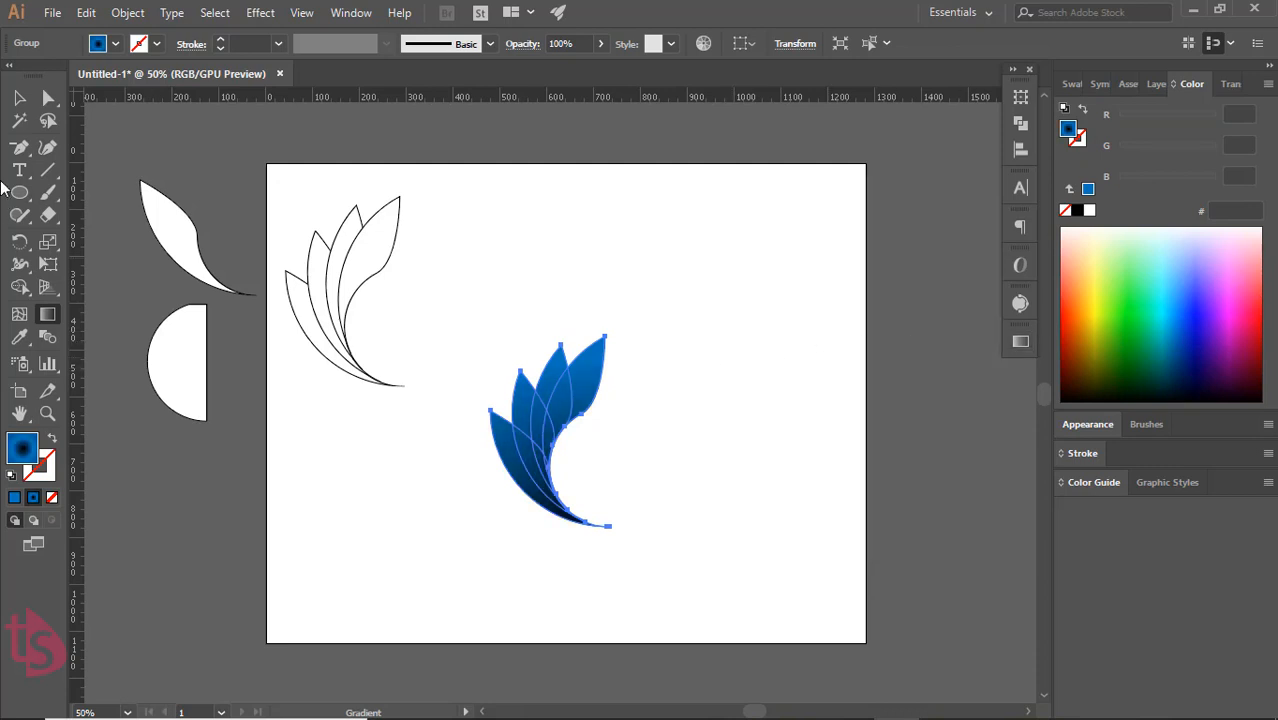
key(v)
click(680, 455)
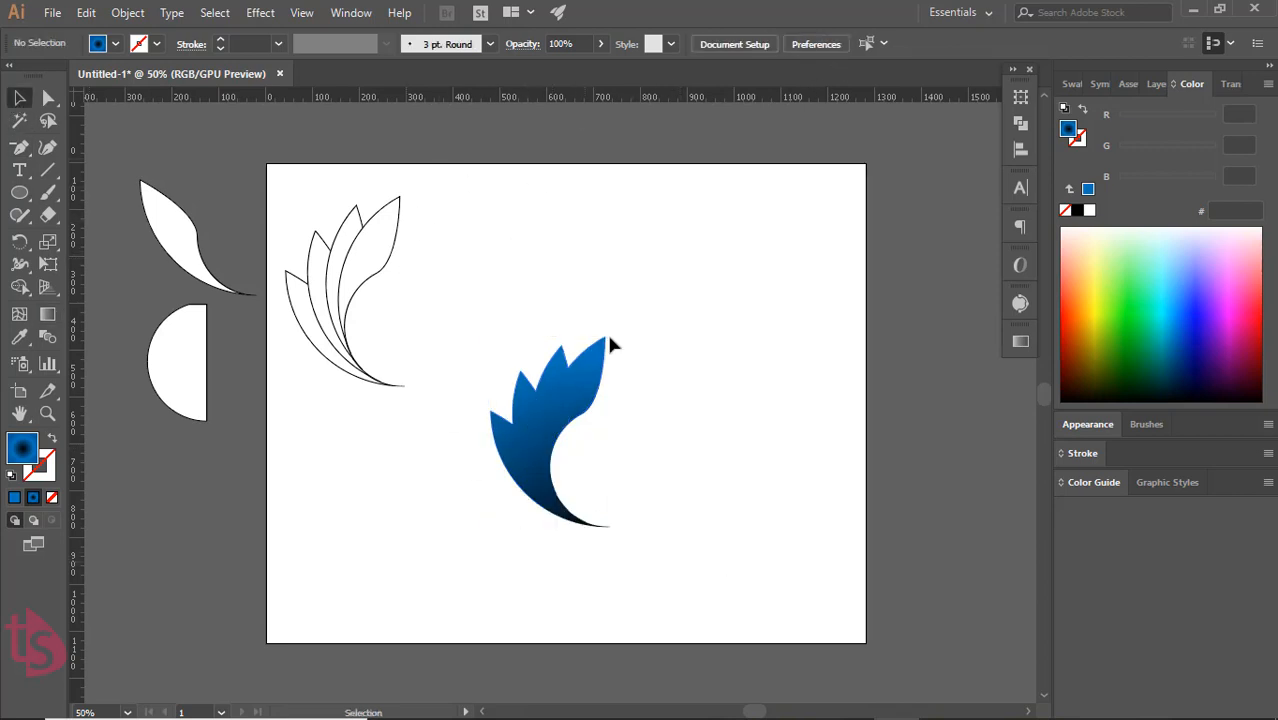
Reset the central petal group to the default white fill and black 1 pt stroke
click(556, 422)
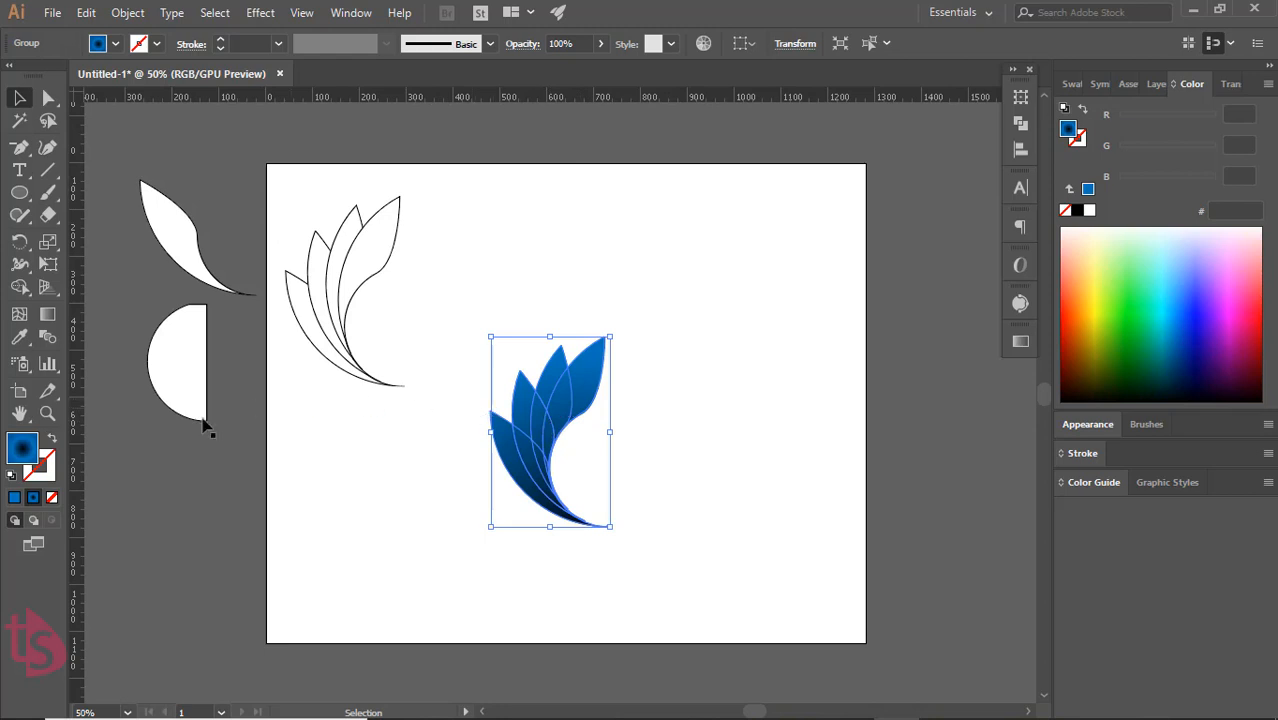
click(30, 476)
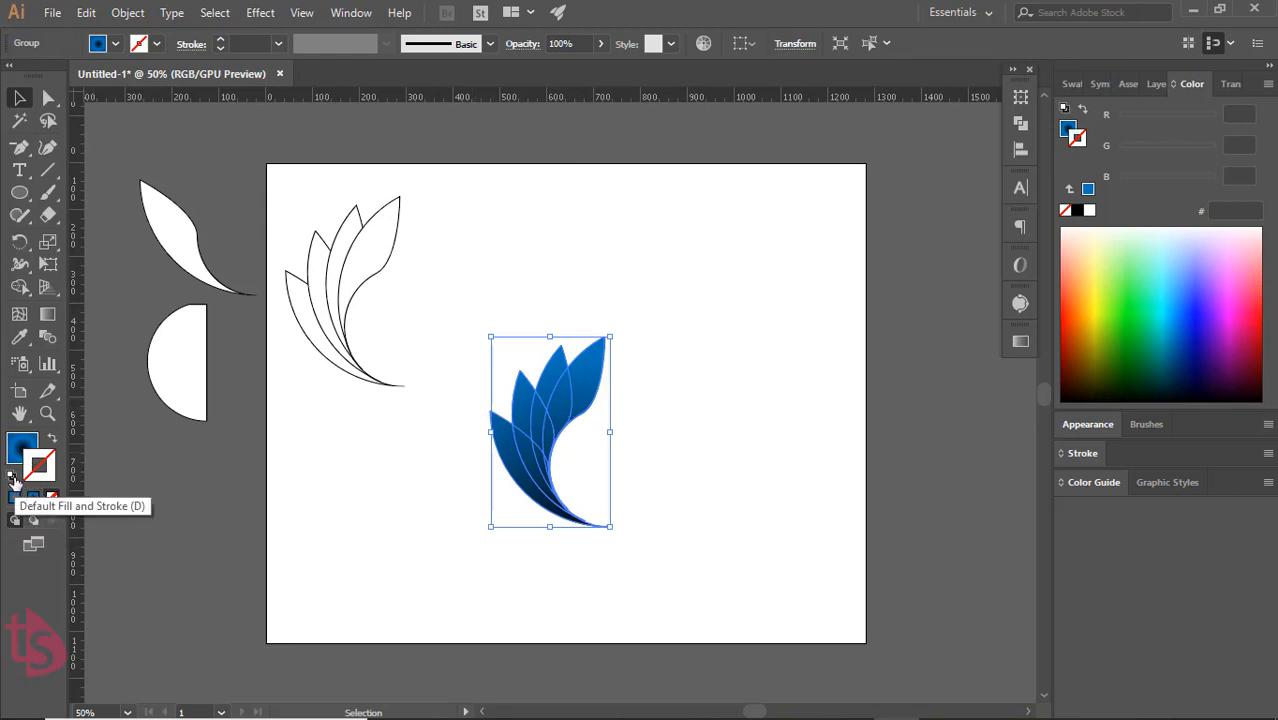
click(14, 482)
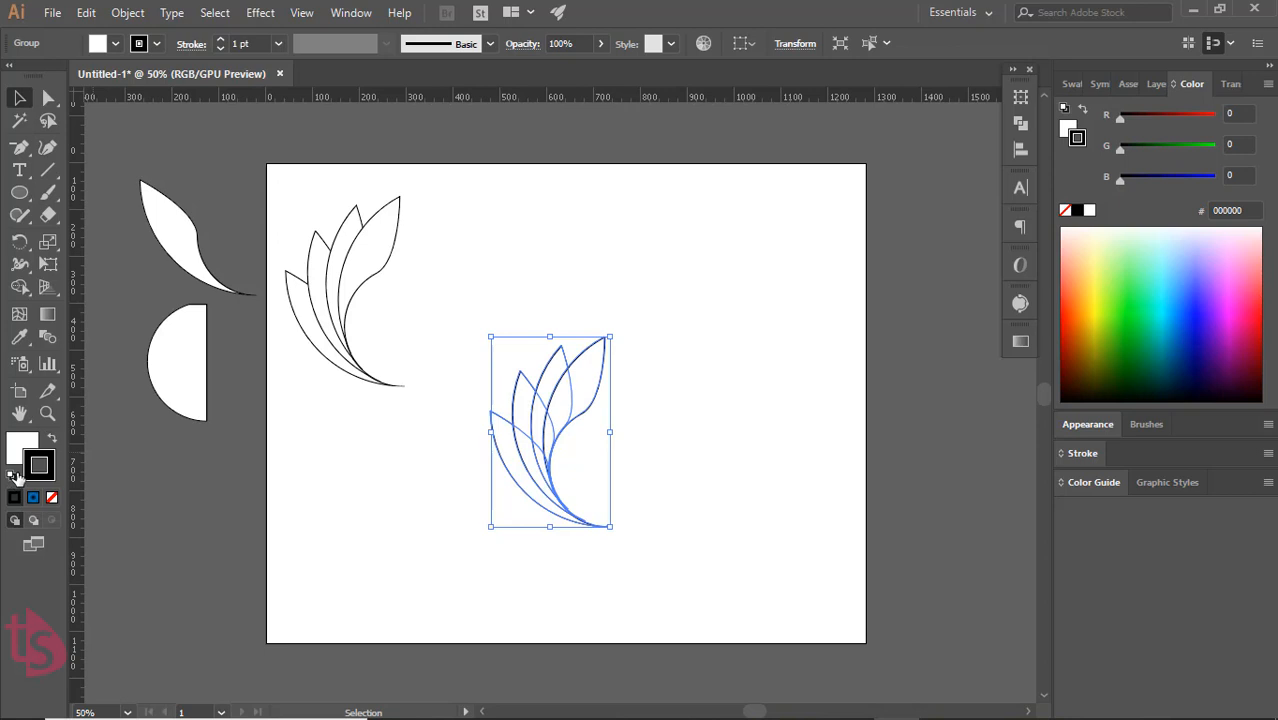
Undo the default fill and stroke reset, give the gradient petal group a solid black 1 pt stroke, and deselect it
key(ctrl+z)
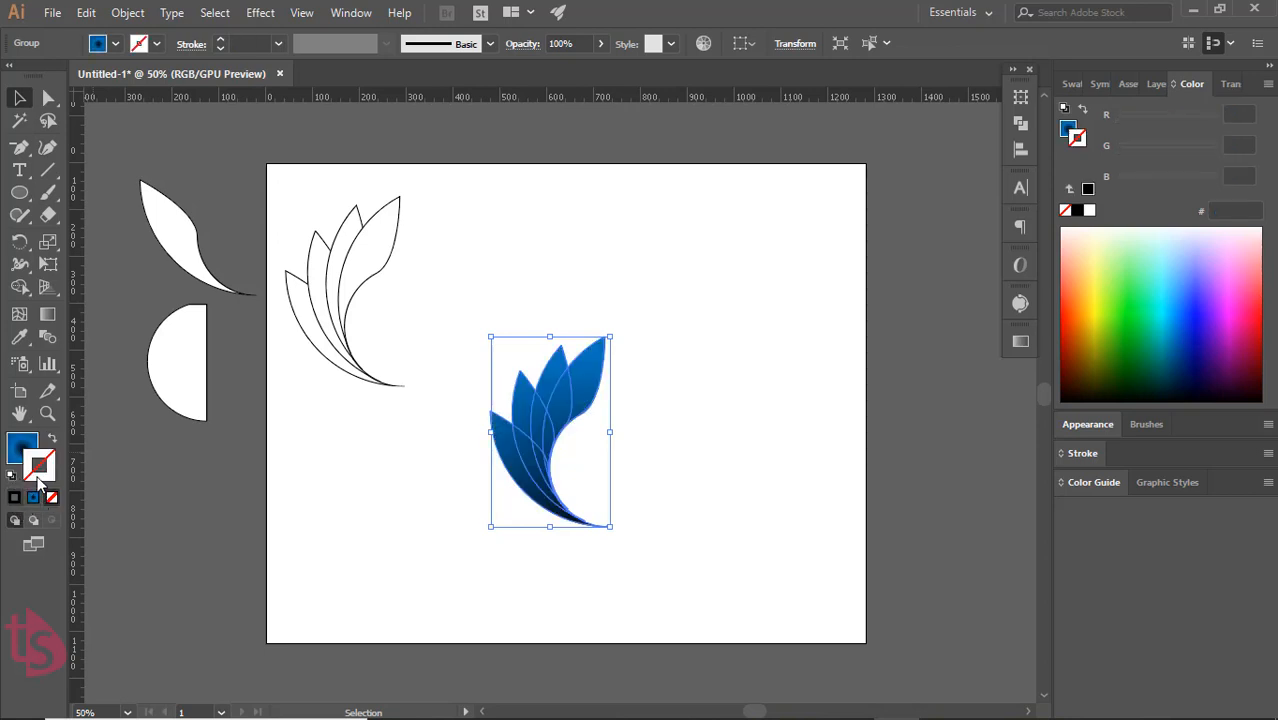
click(14, 497)
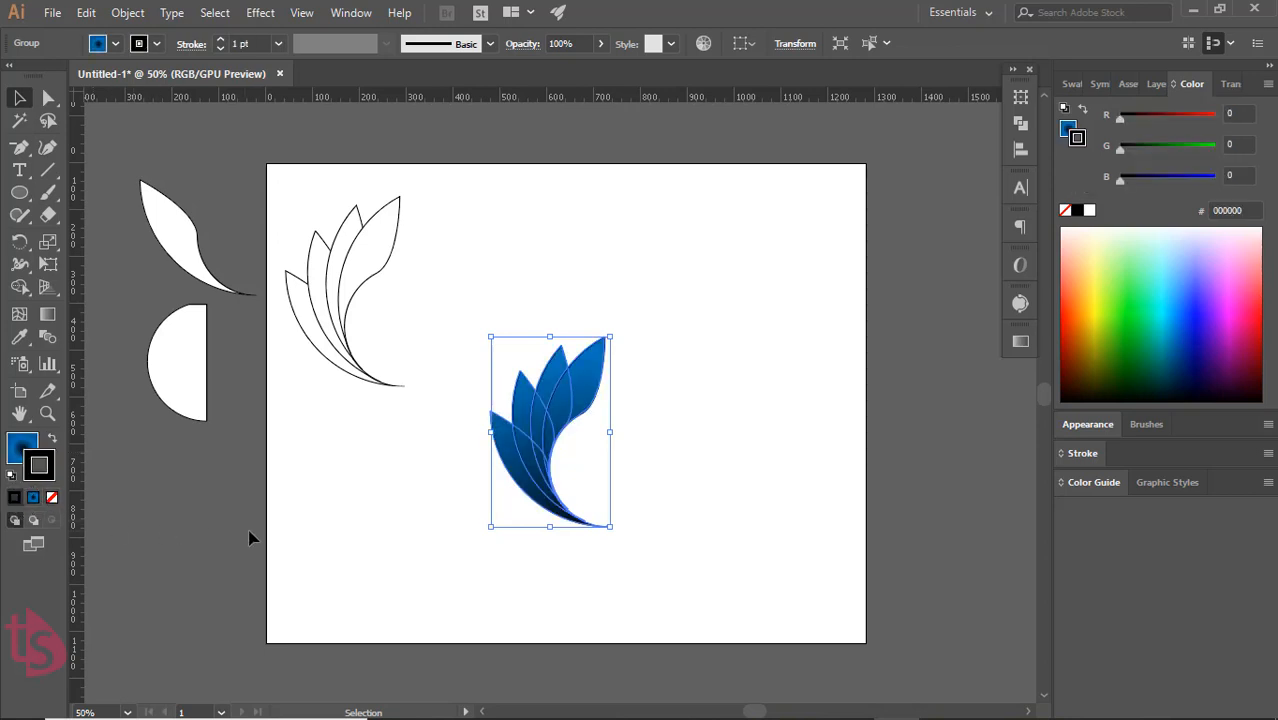
click(284, 532)
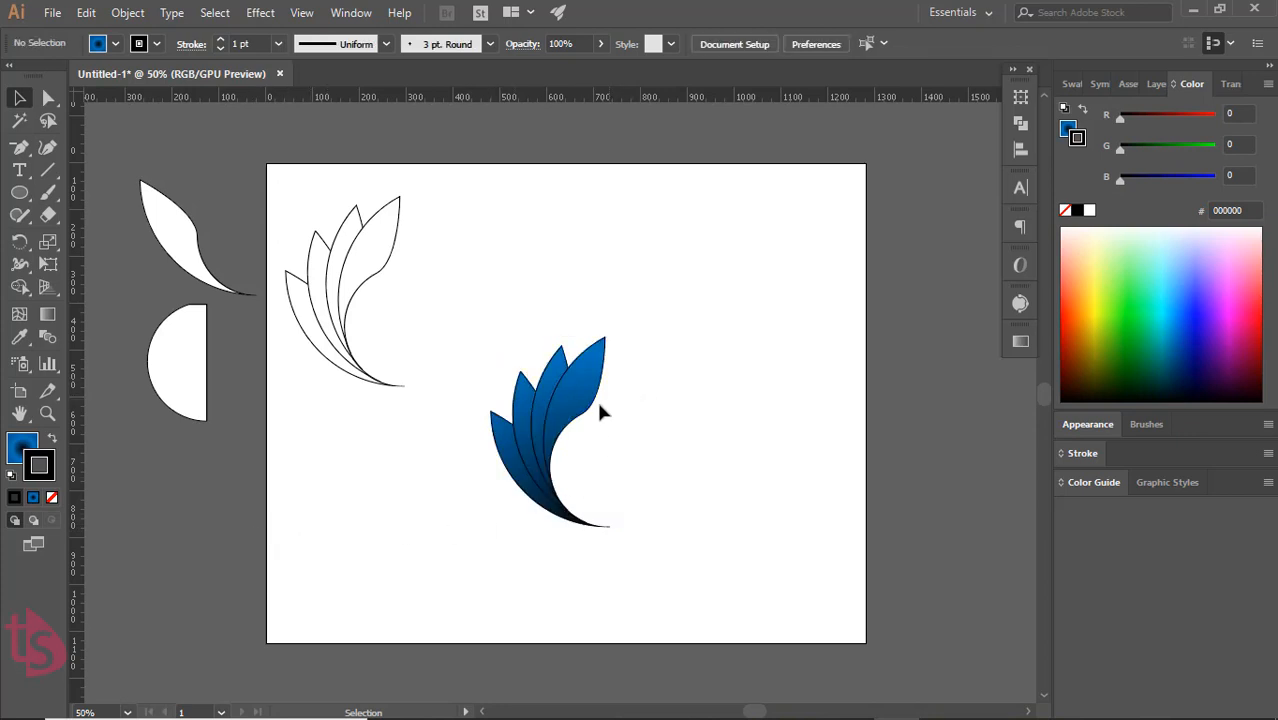
Try 60% opacity on the fill gradient's black stop and set it back to 100%
click(22, 442)
click(1020, 342)
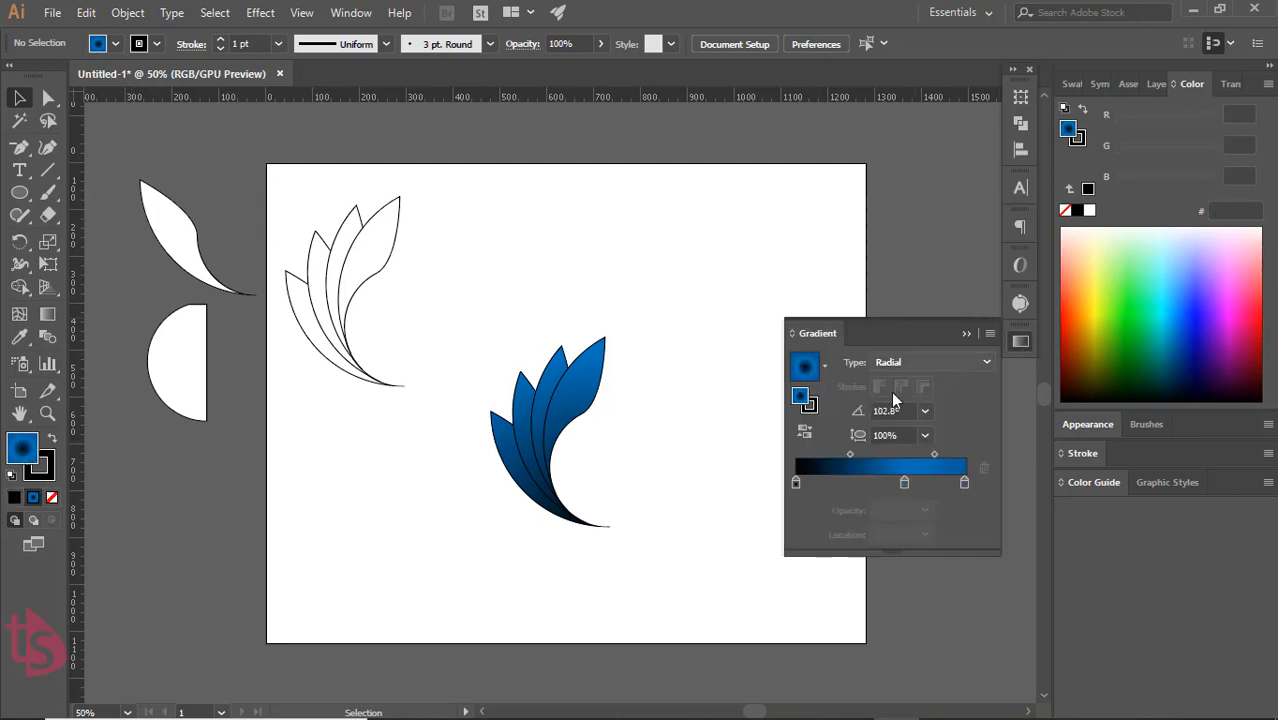
click(796, 483)
click(924, 510)
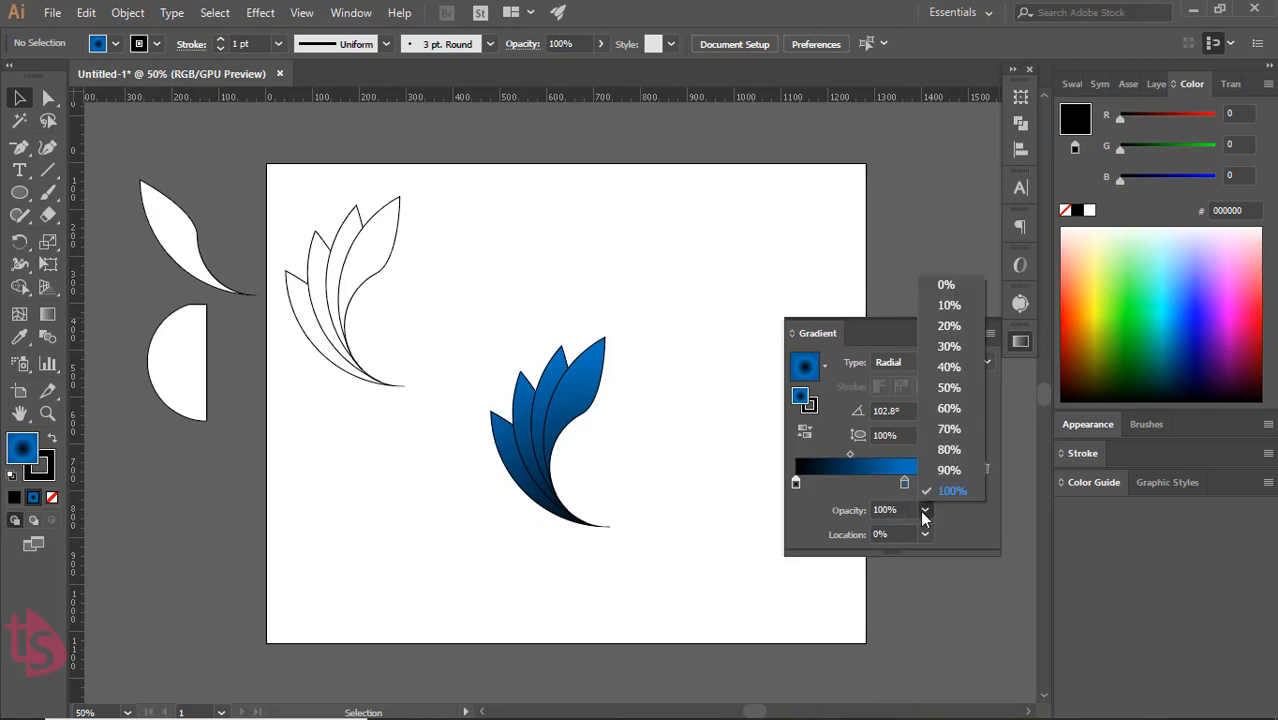
click(948, 410)
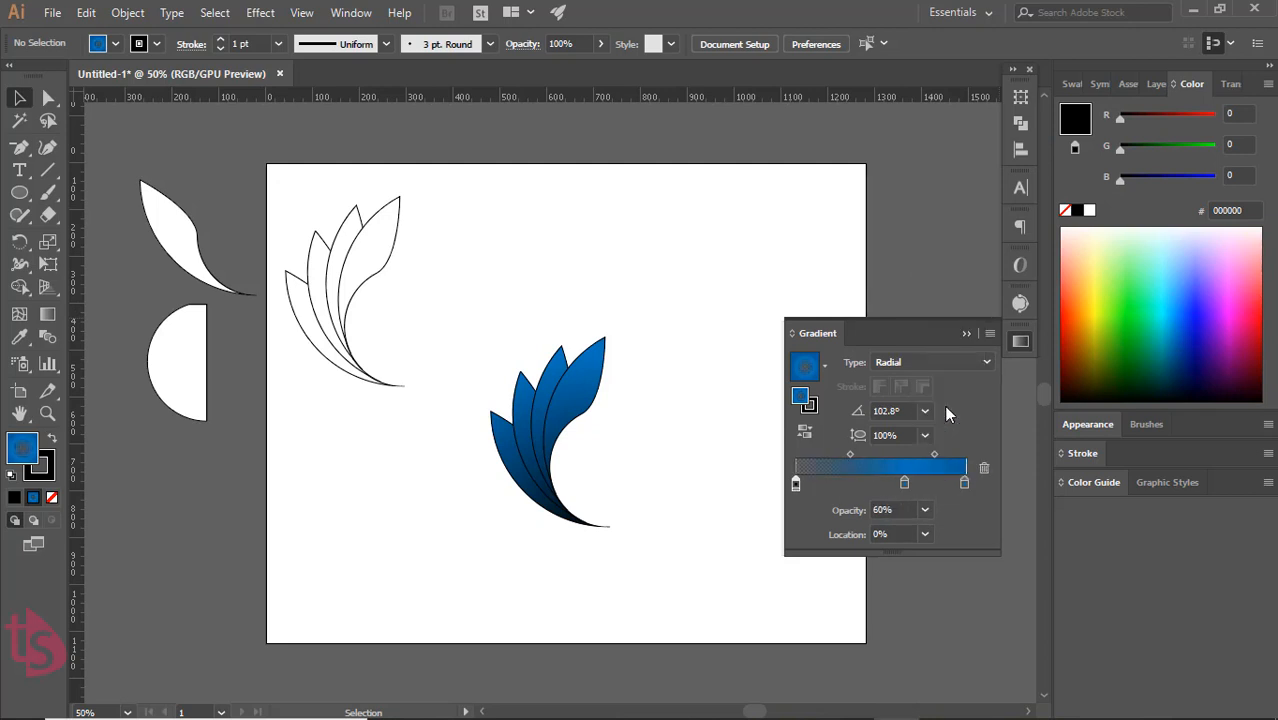
click(926, 511)
click(951, 498)
Remove the black stop from the radial gradient and from the fill of the central petal group
drag(795, 483, 796, 522)
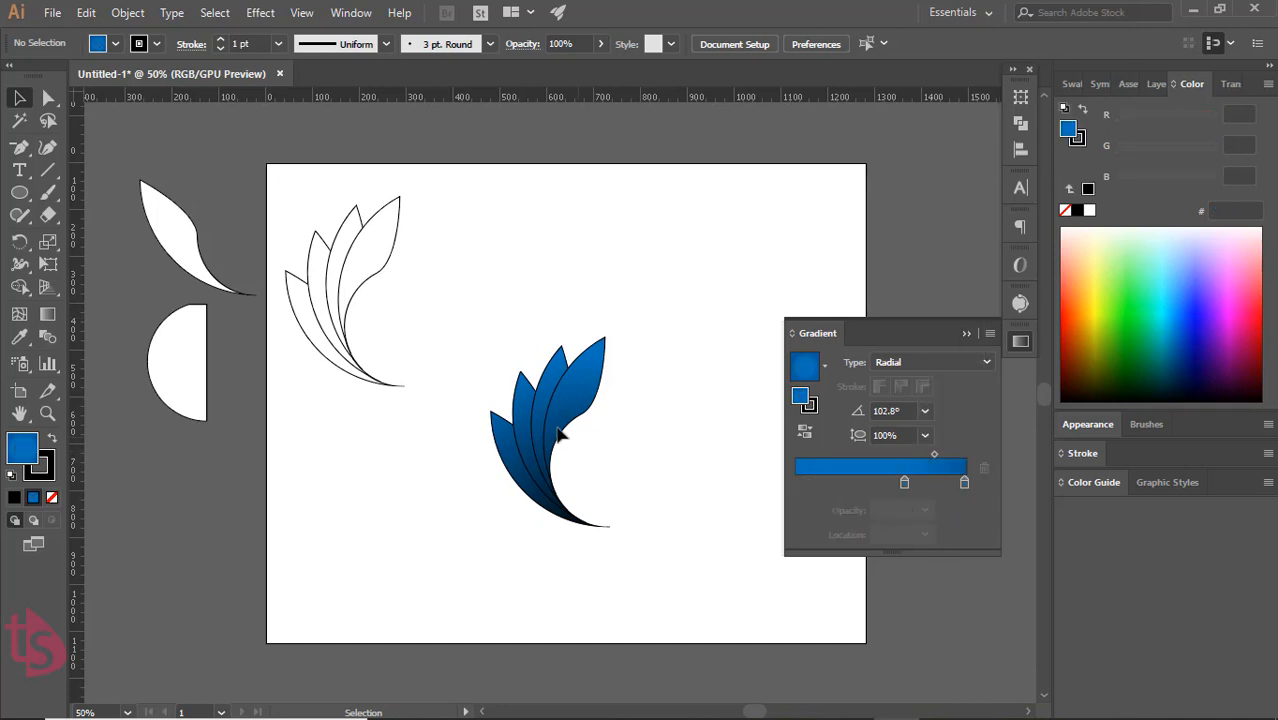
drag(465, 374, 620, 510)
drag(795, 483, 789, 578)
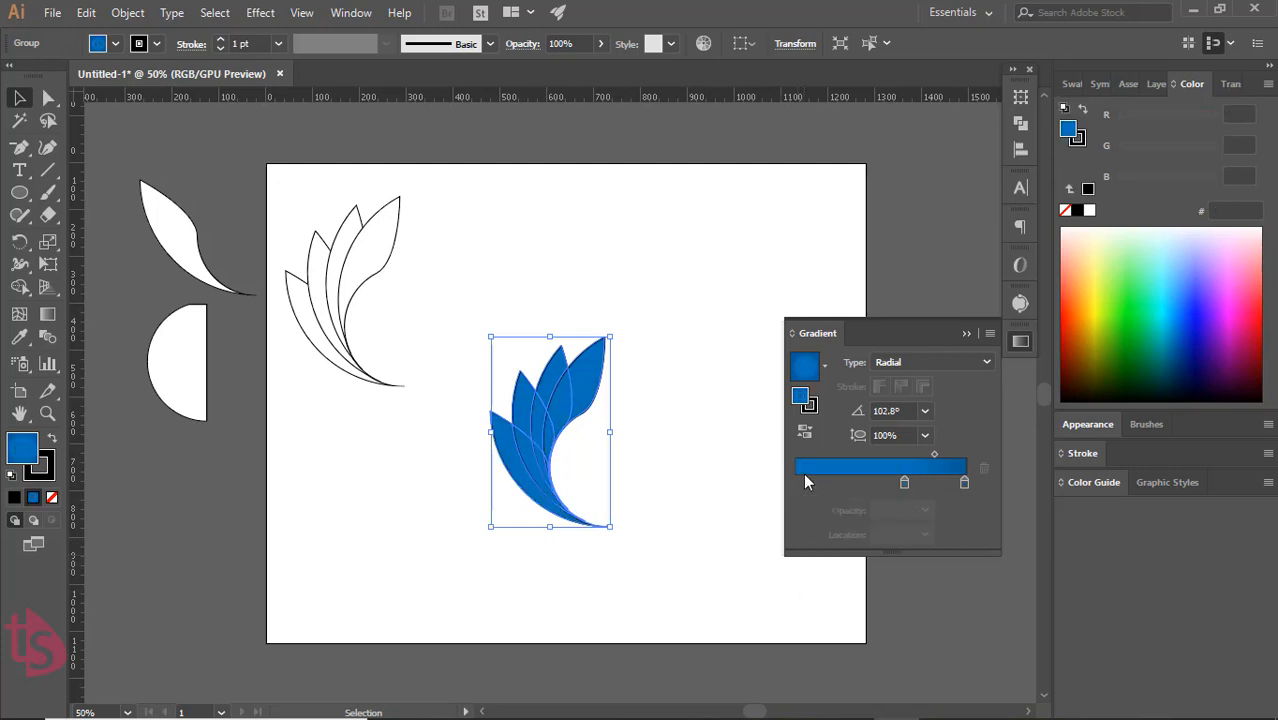
Add a gradient stop at about 48% and move the inner blue stop to about 9%
click(878, 486)
click(904, 484)
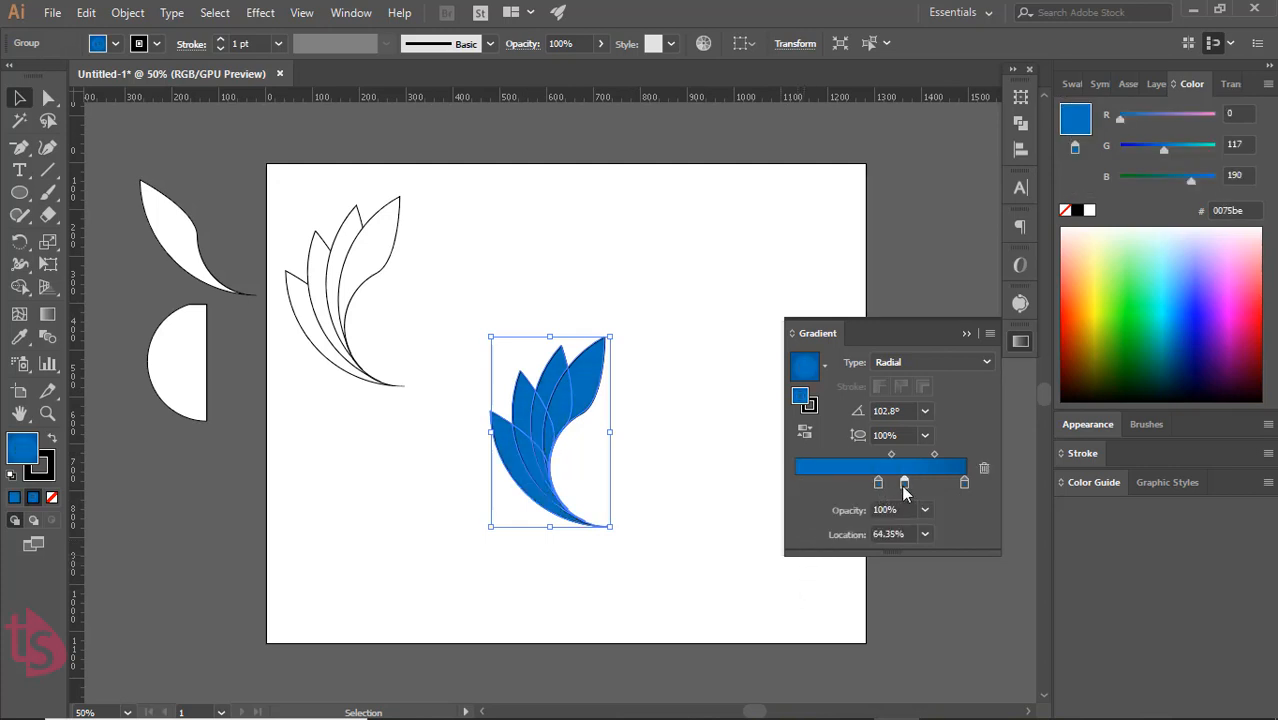
drag(904, 484, 810, 483)
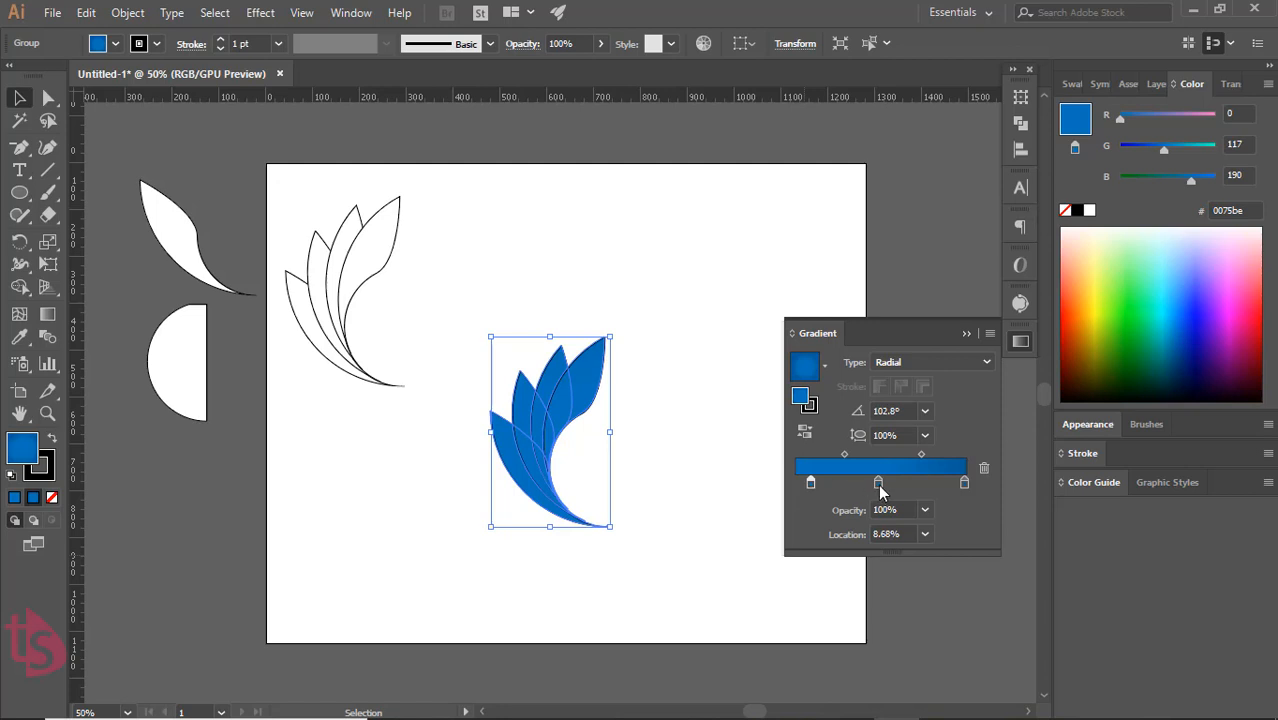
Recolour the middle gradient stop purple (7500aa), deselect the petal group and close the gradient settings
double_click(878, 484)
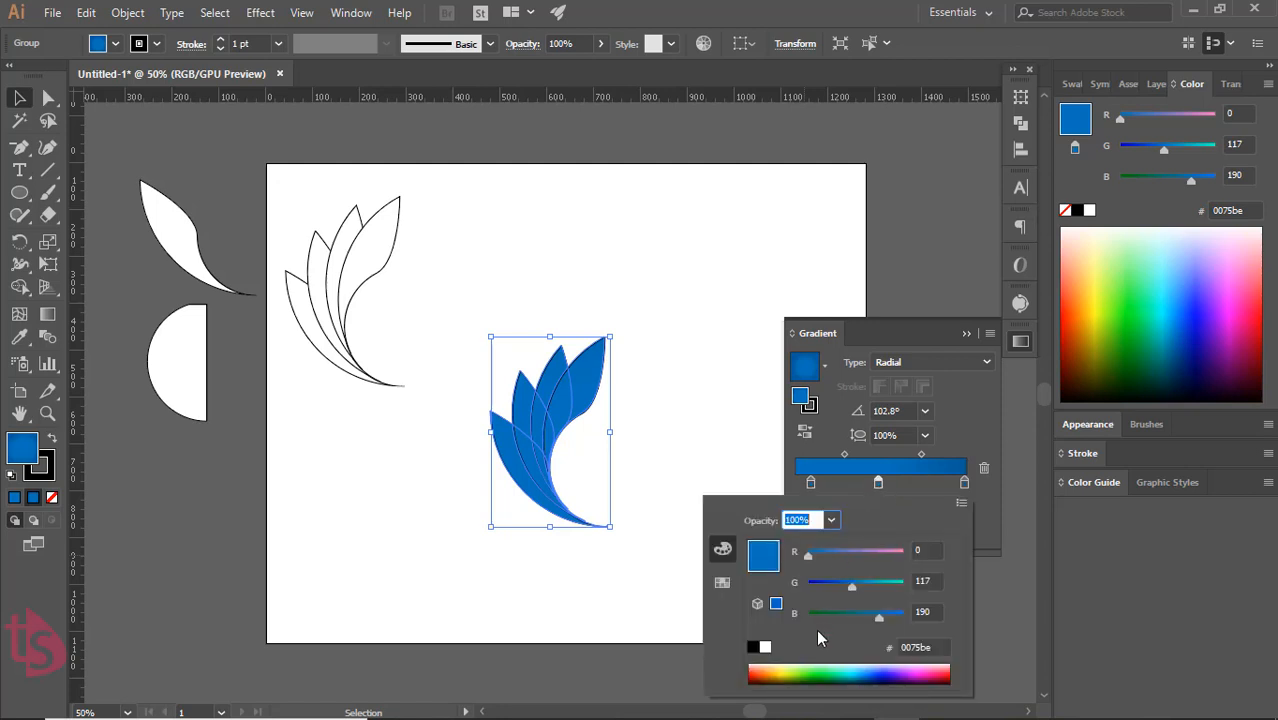
click(880, 664)
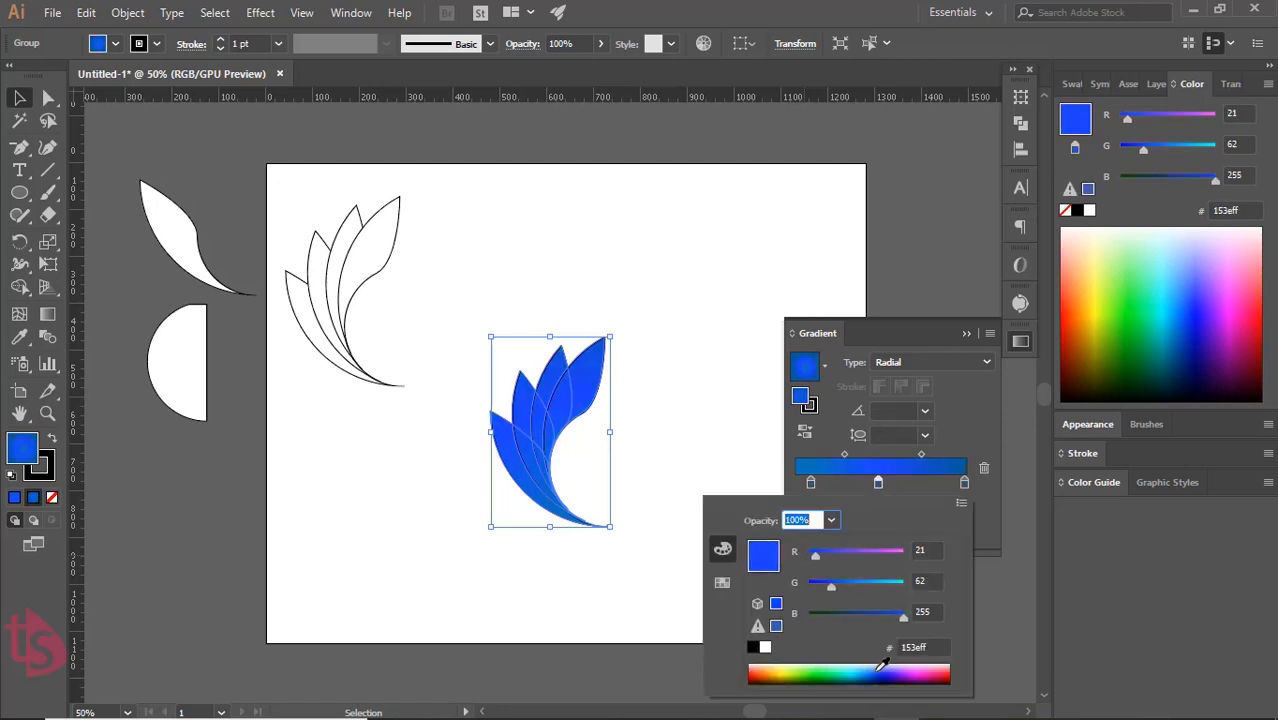
click(876, 665)
click(873, 665)
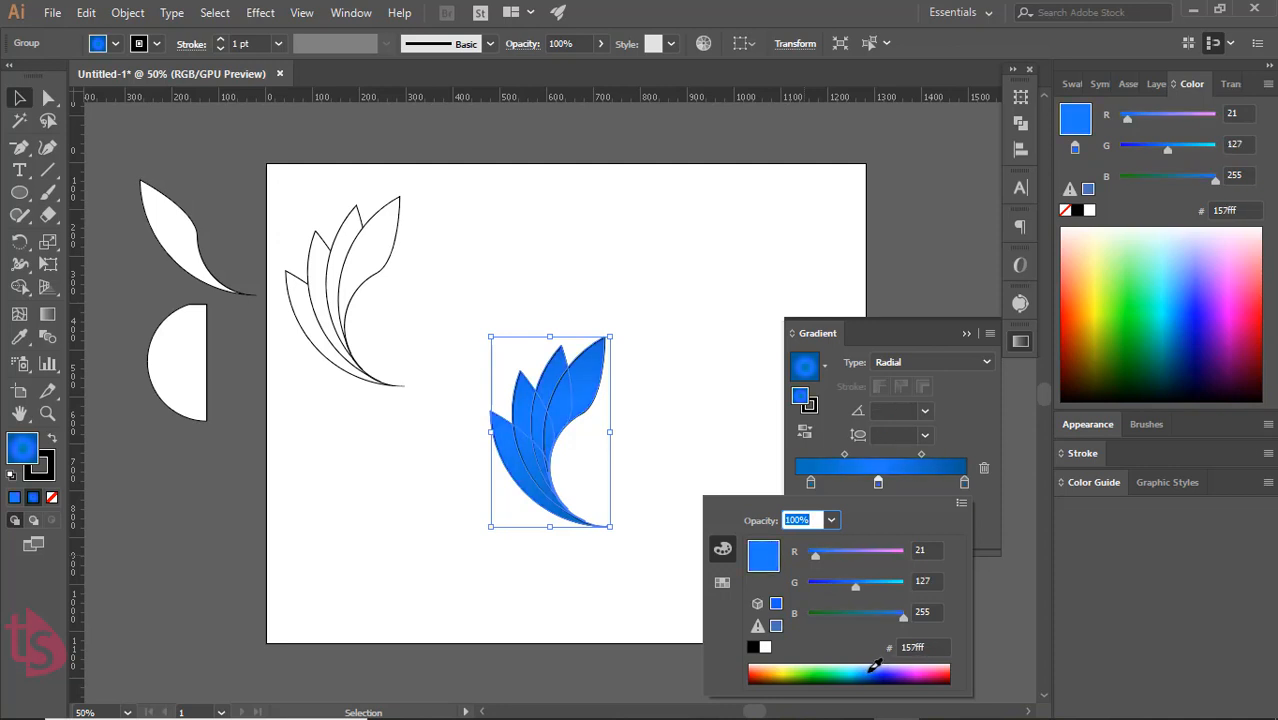
click(875, 666)
click(911, 671)
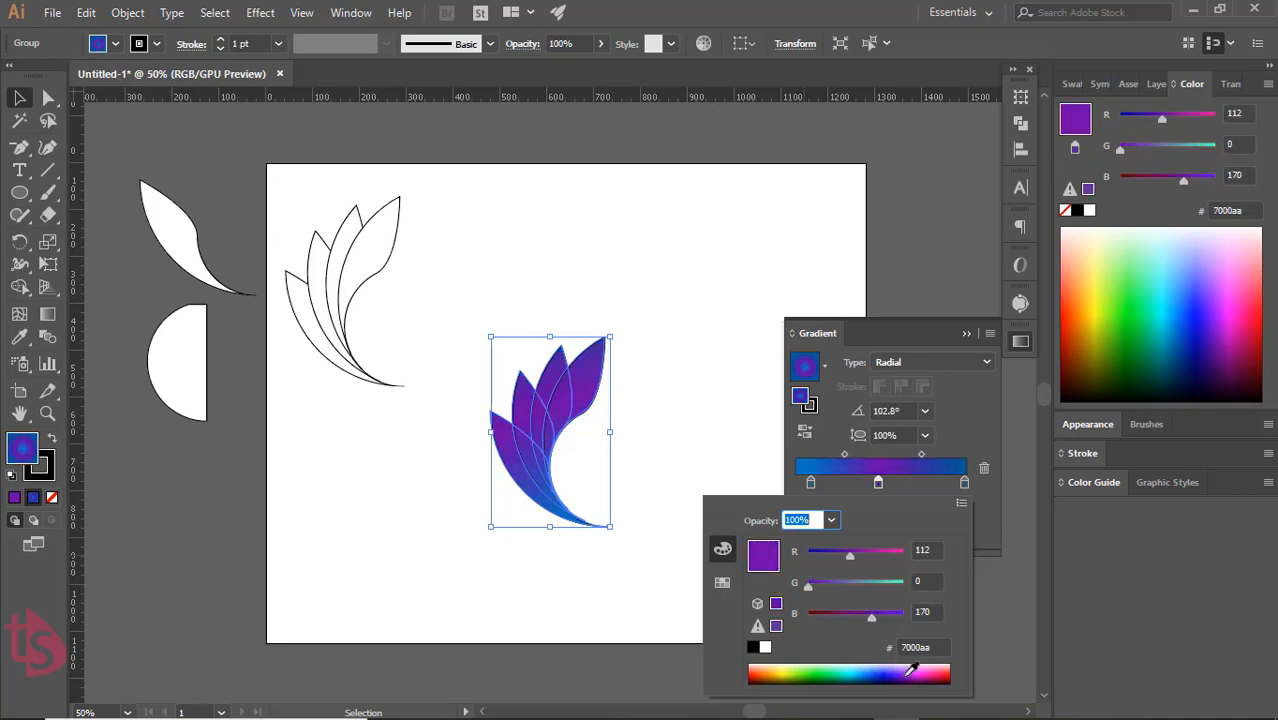
click(912, 670)
click(961, 449)
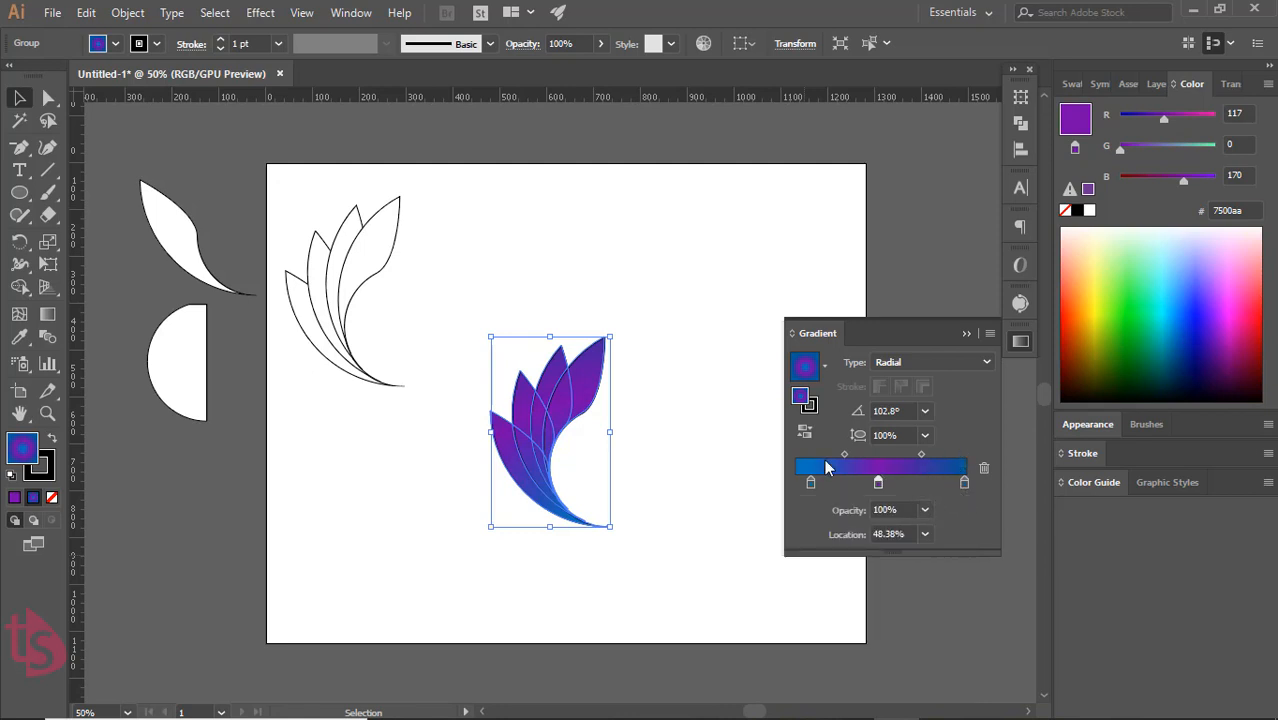
click(473, 265)
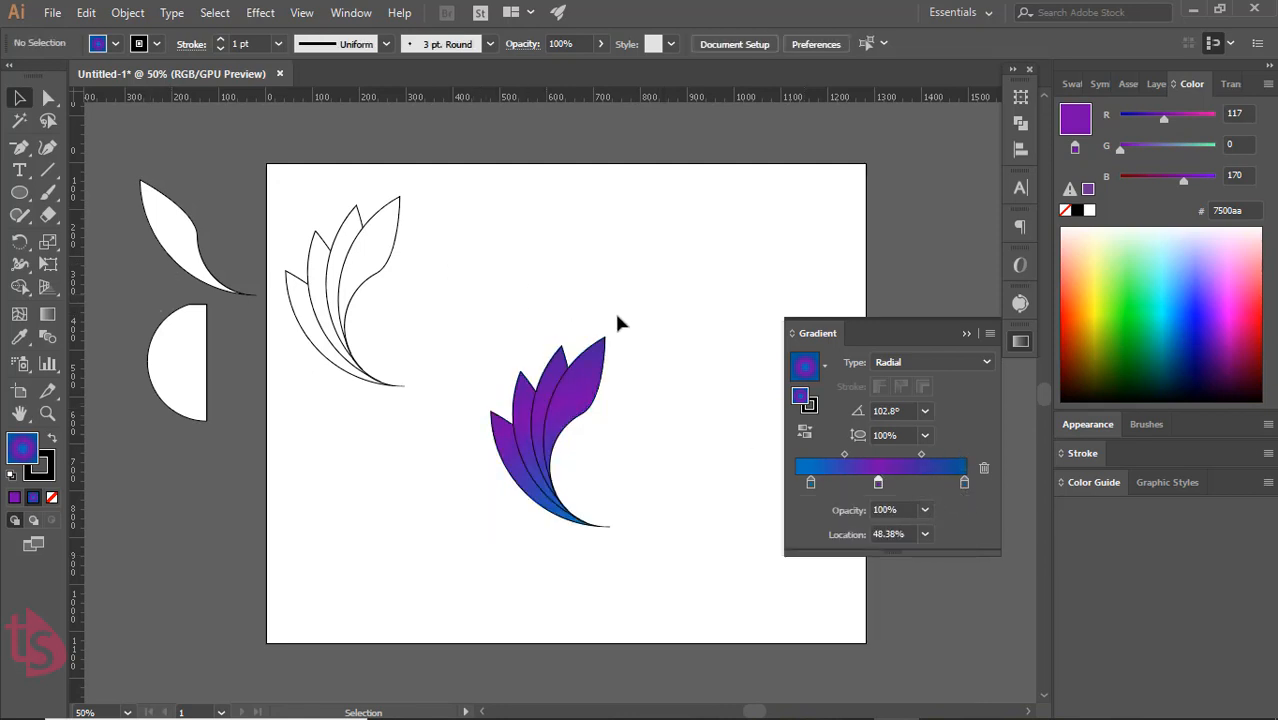
click(966, 333)
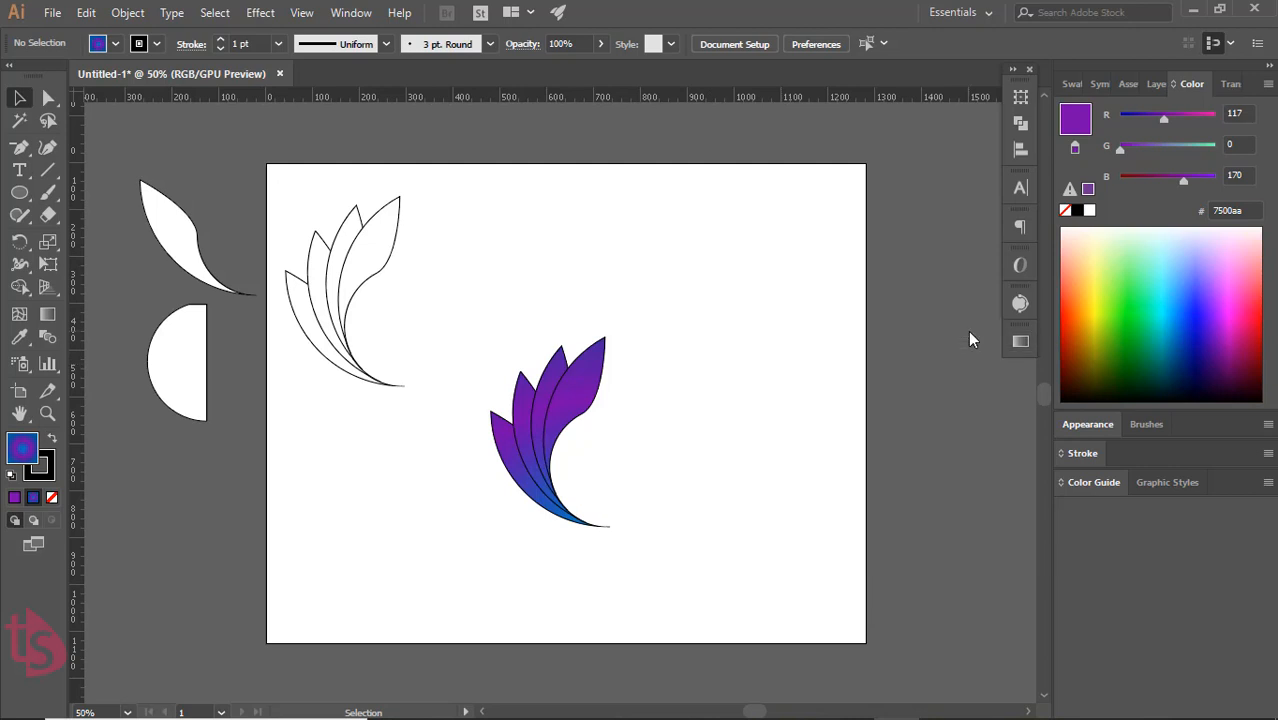
Create a mirrored copy of the purple-blue petal group by reflecting it about the vertical axis
click(543, 446)
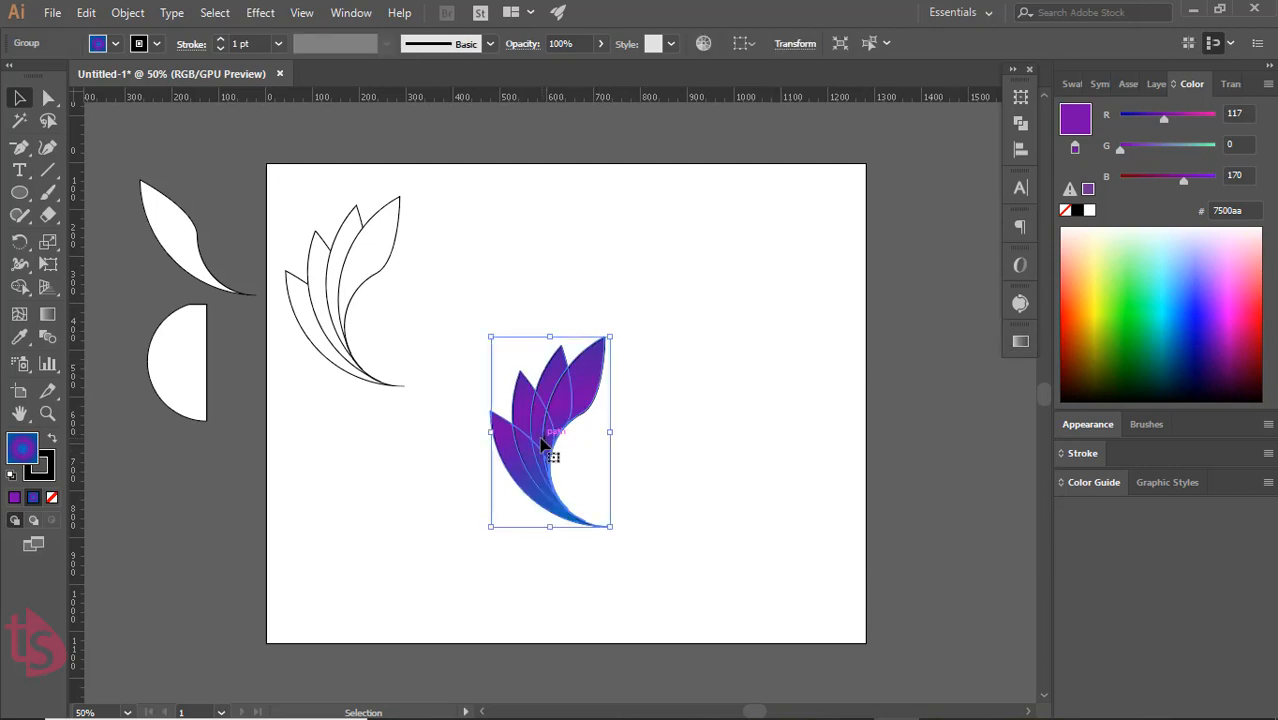
click(141, 18)
mouse_move(160, 34)
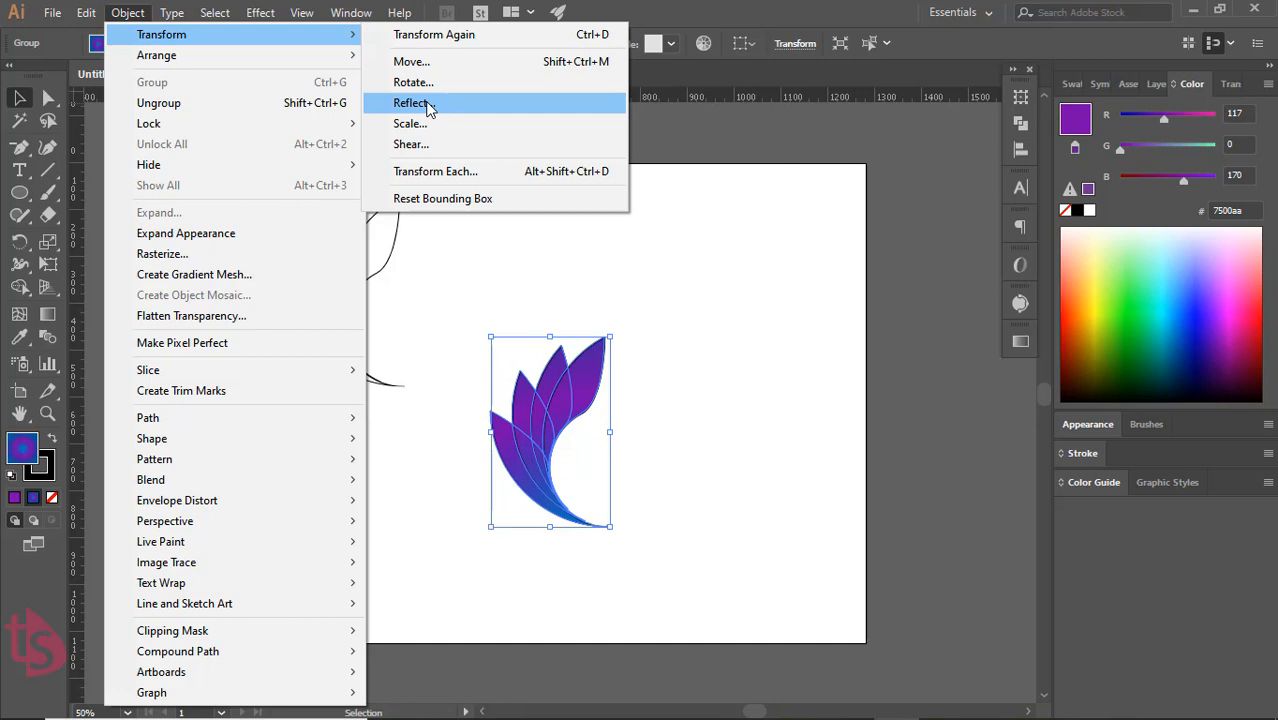
click(428, 104)
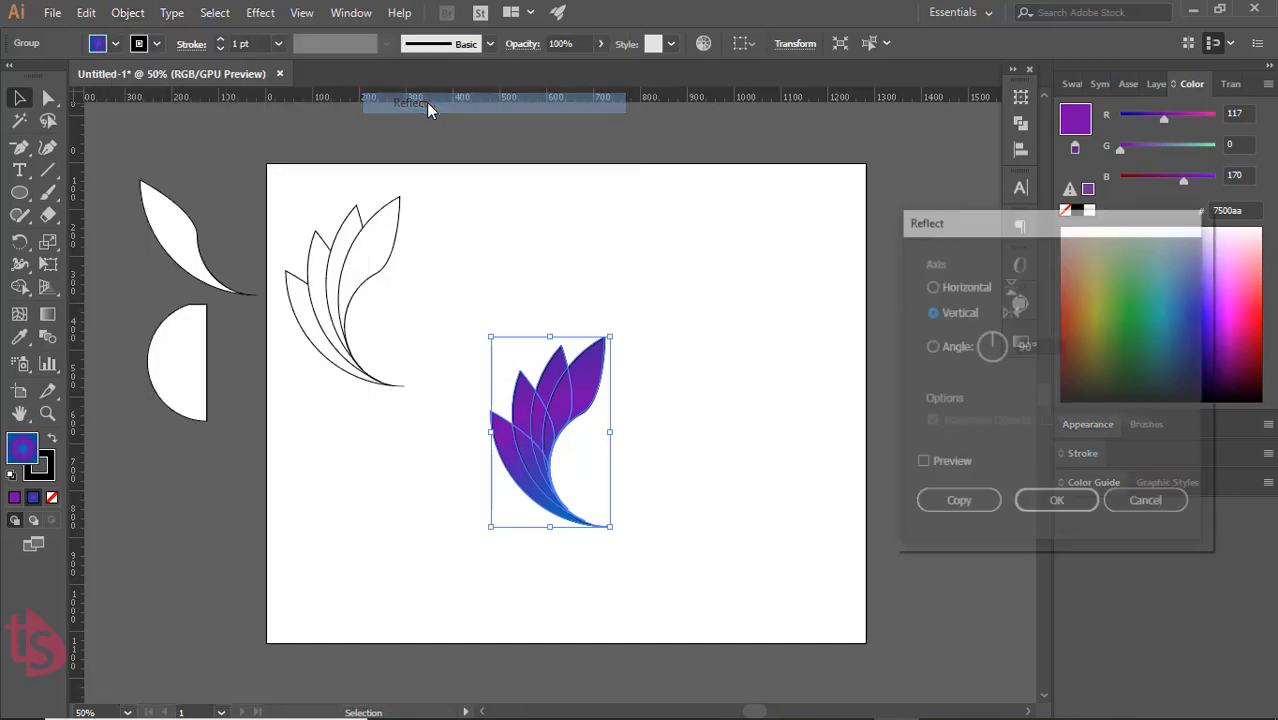
click(944, 464)
click(944, 464)
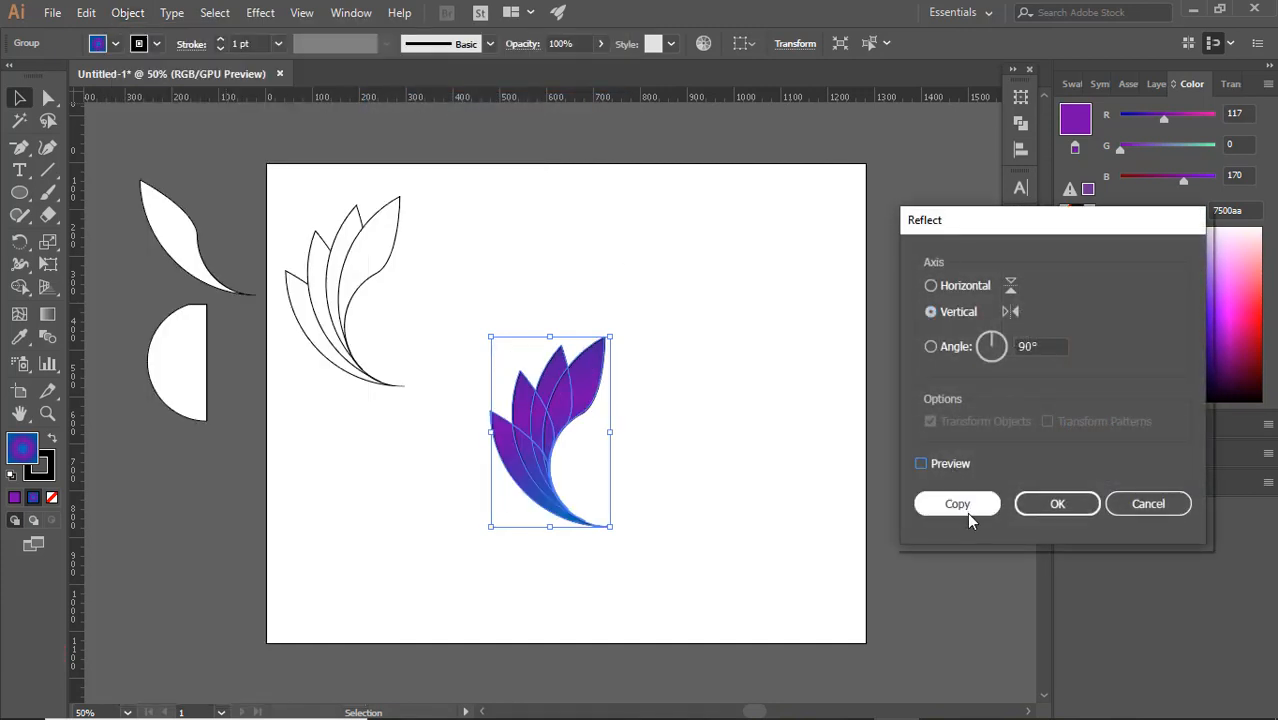
click(957, 504)
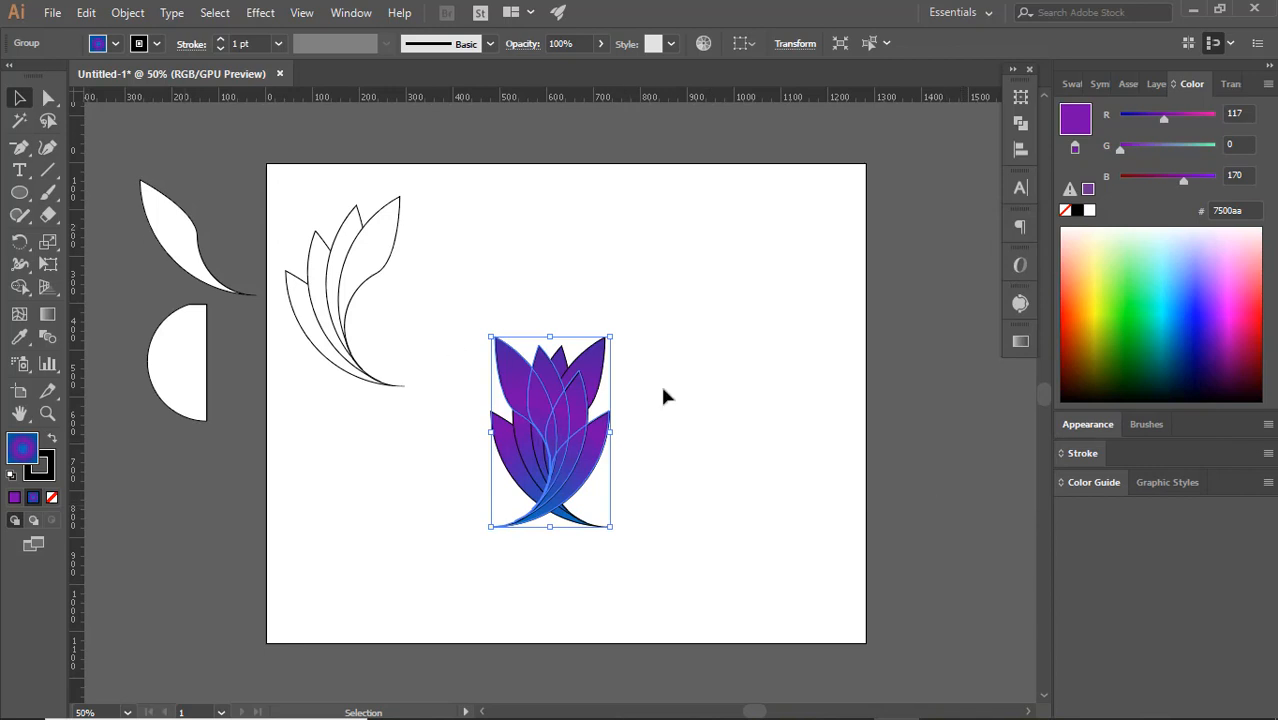
Move the mirrored petal group to the right of the original and align it so their lower tips meet at the same level
click(628, 425)
drag(580, 454, 677, 449)
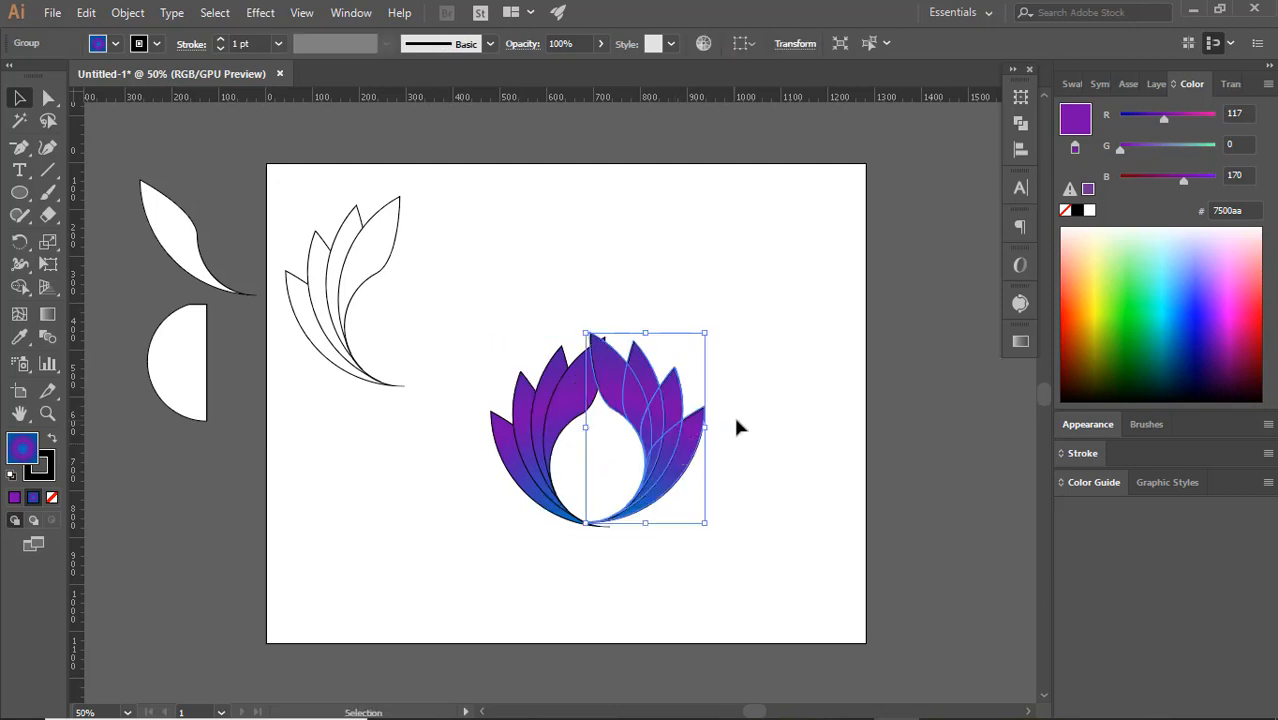
click(735, 411)
click(703, 418)
drag(684, 438, 703, 440)
click(772, 459)
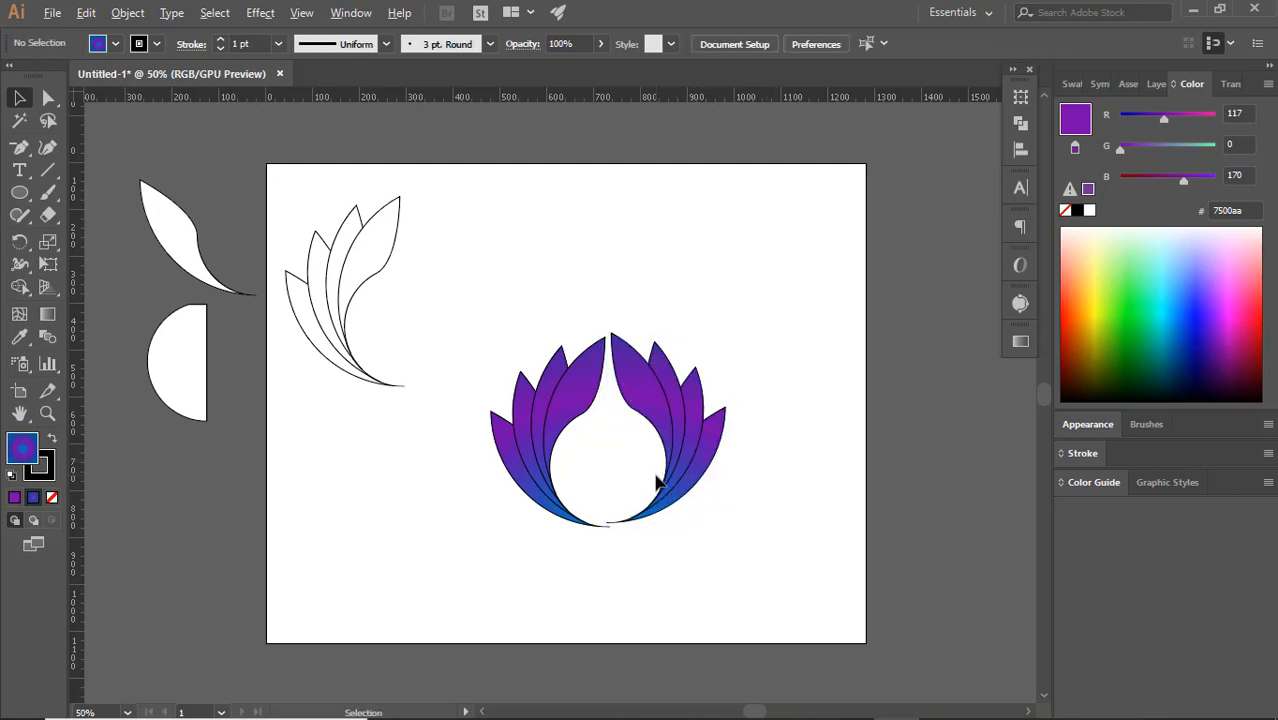
scroll(656, 482, up, 2)
drag(715, 474, 708, 479)
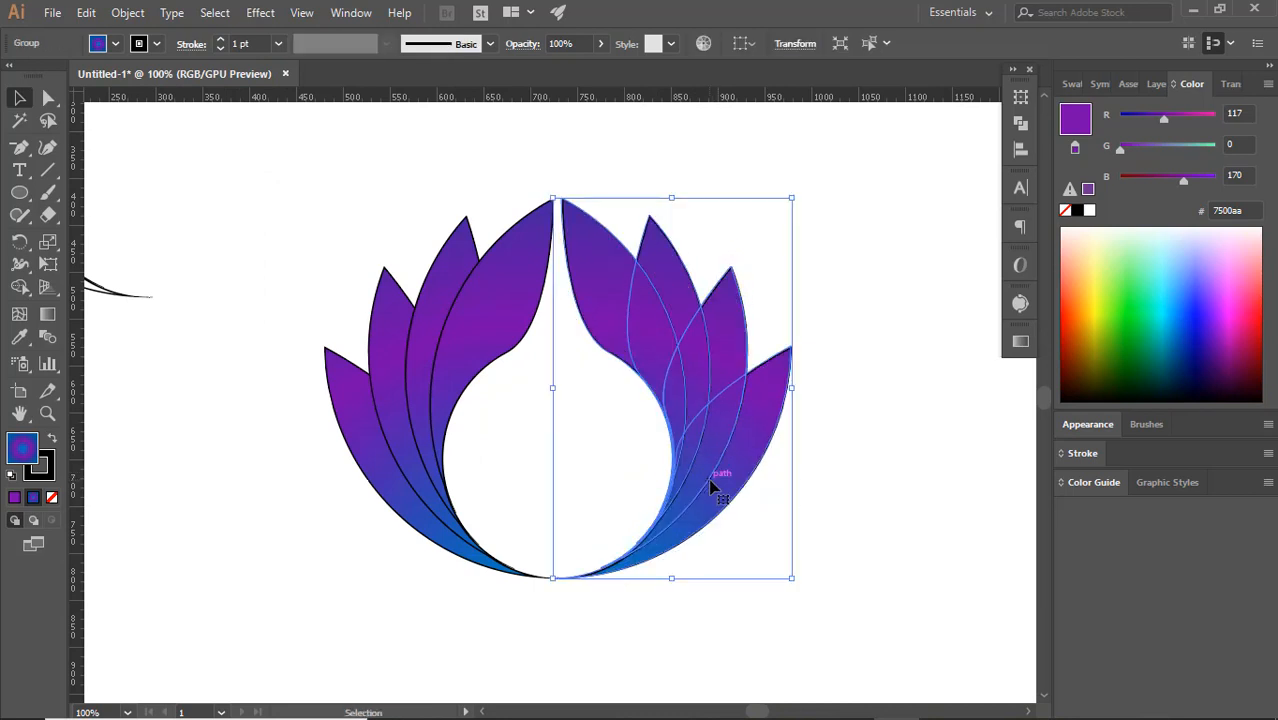
click(814, 494)
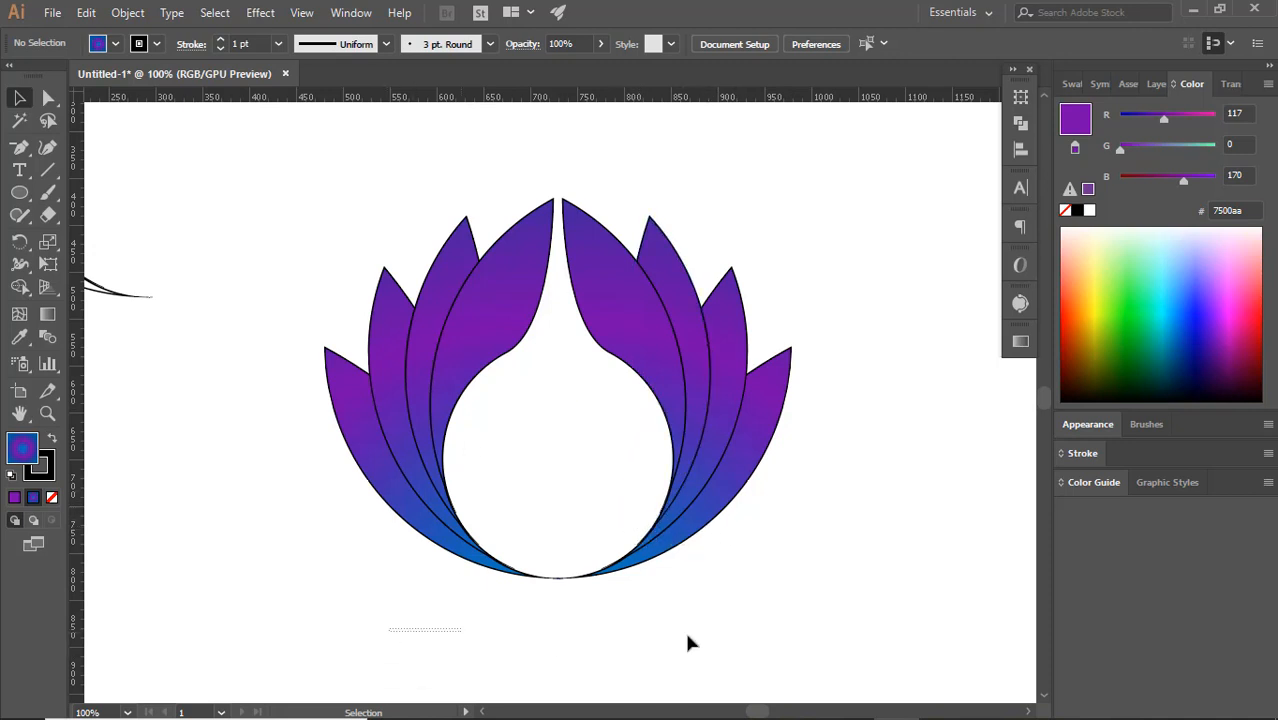
Select both petal halves and group them into one flower
drag(688, 638, 792, 458)
key(a)
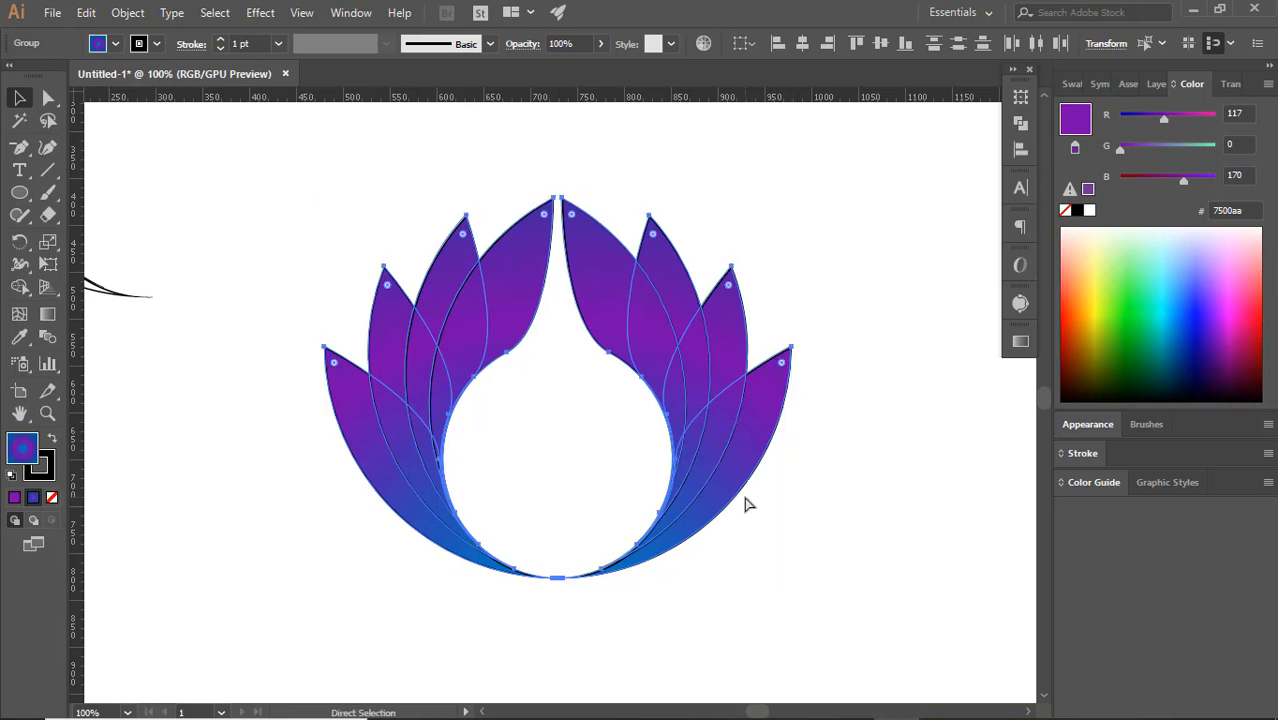
key(v)
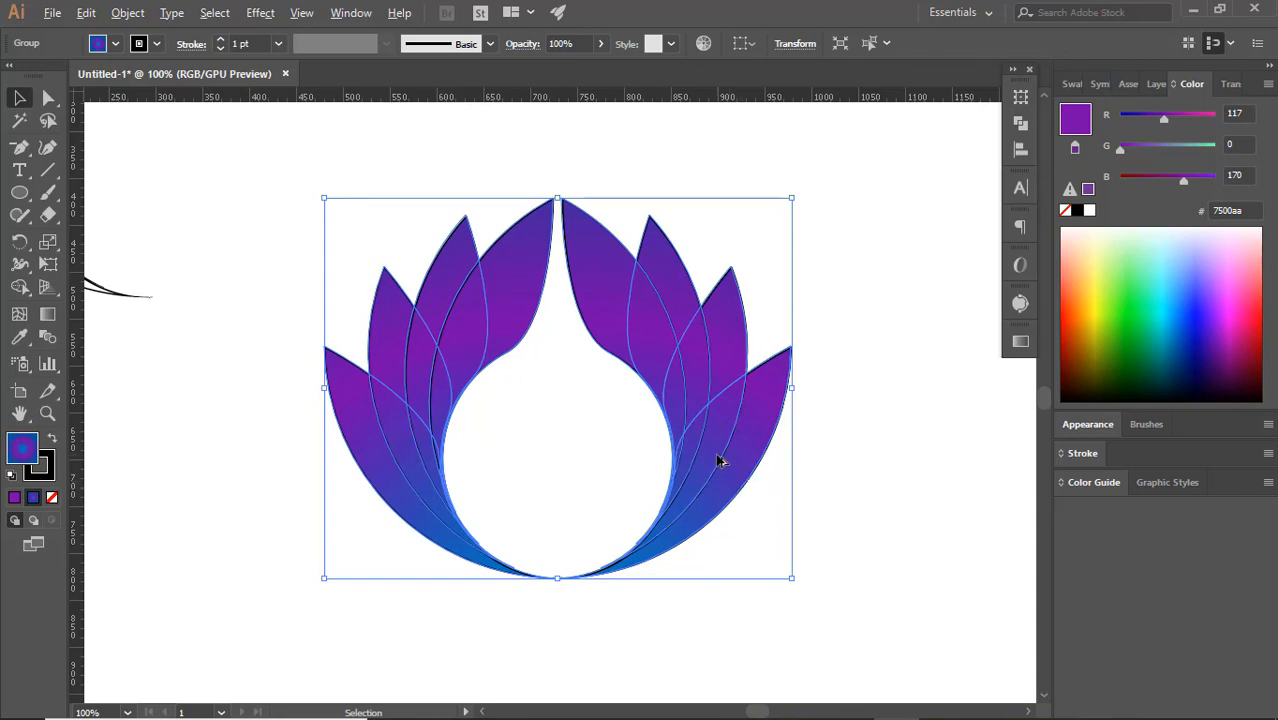
Duplicate the whole flower group straight down so the copy overlaps the lower part of the original
drag(722, 459, 718, 600)
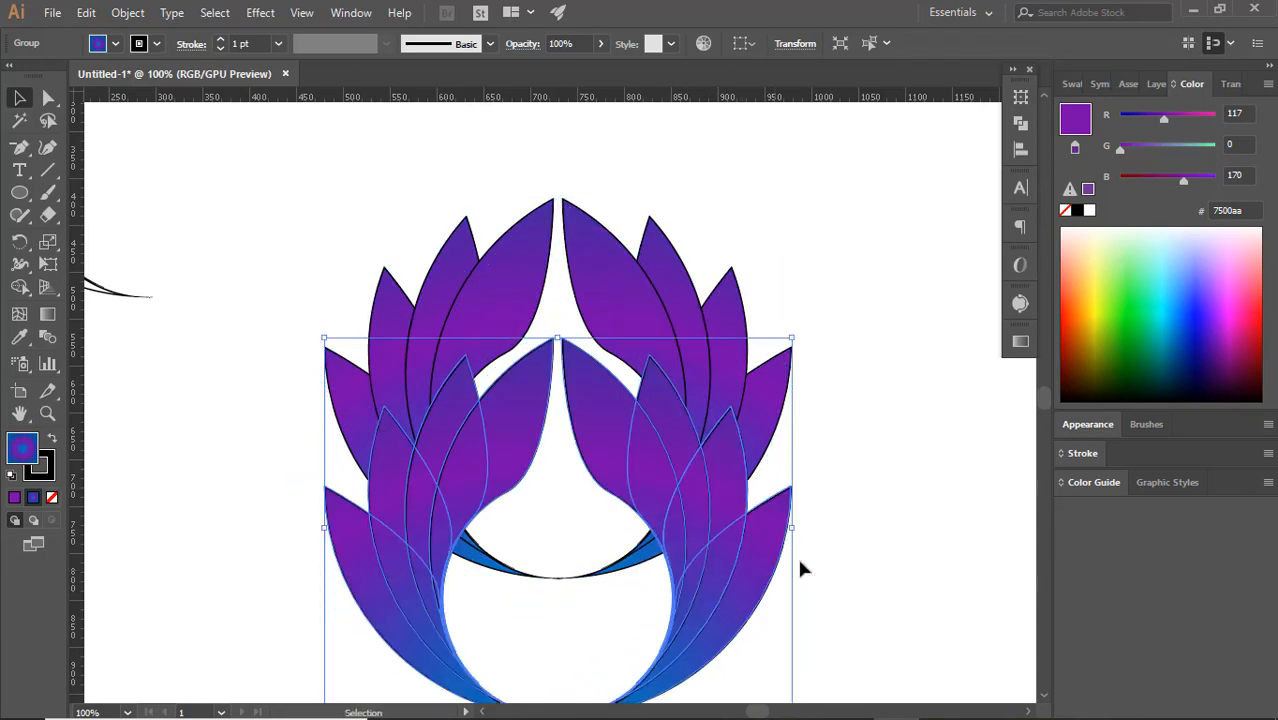
click(856, 556)
scroll(740, 575, down, 1)
scroll(730, 560, down, 1)
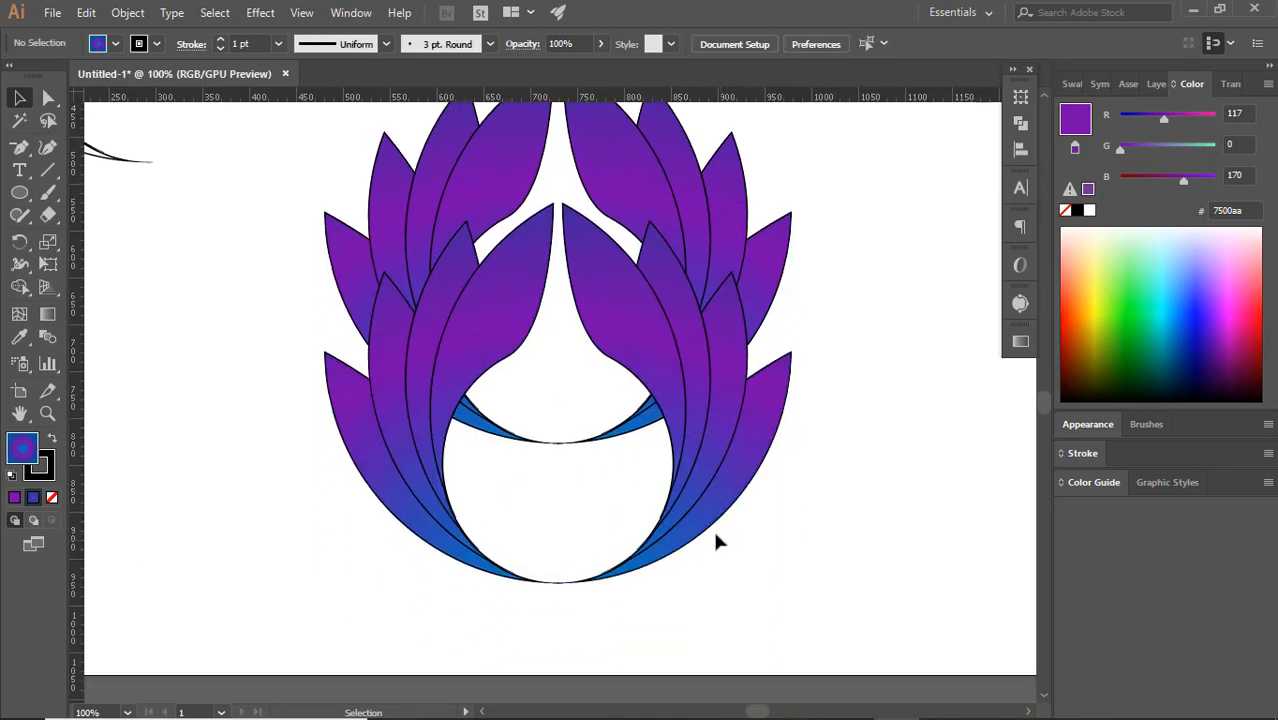
Shrink the flower copy to about a quarter of its size and place it inside the large flower, at its base
click(700, 523)
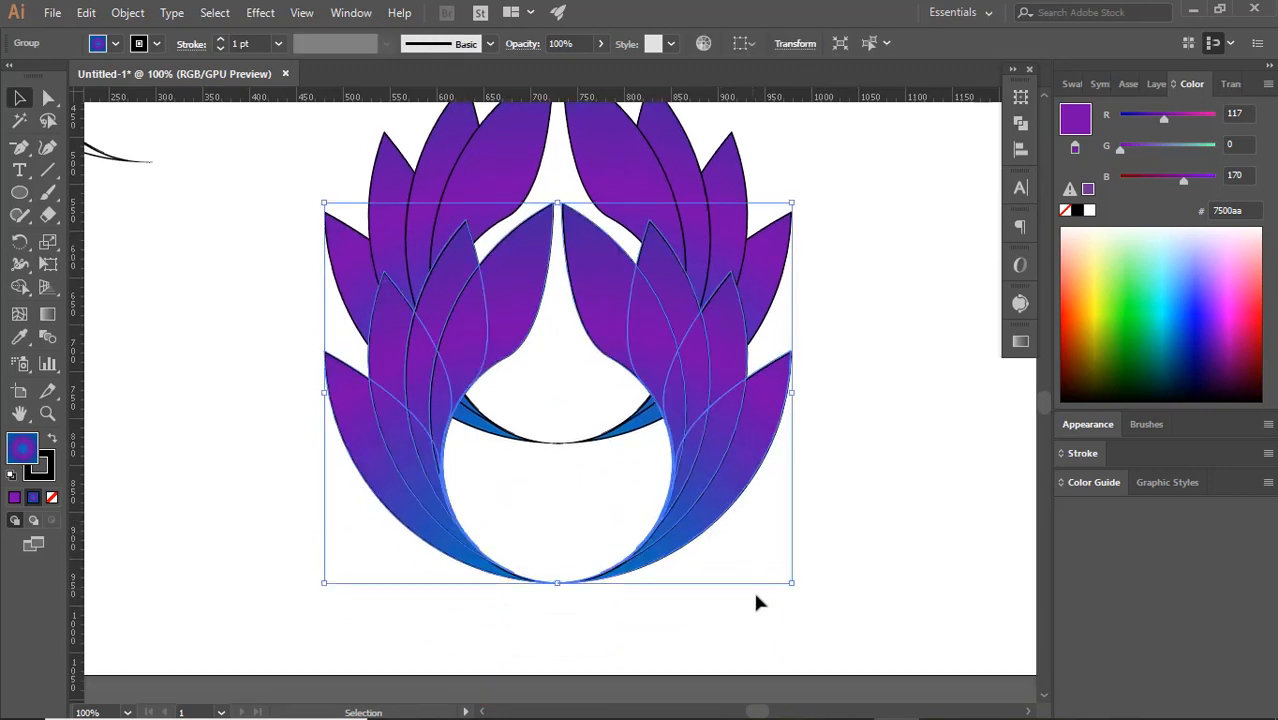
drag(792, 587, 619, 466)
click(767, 524)
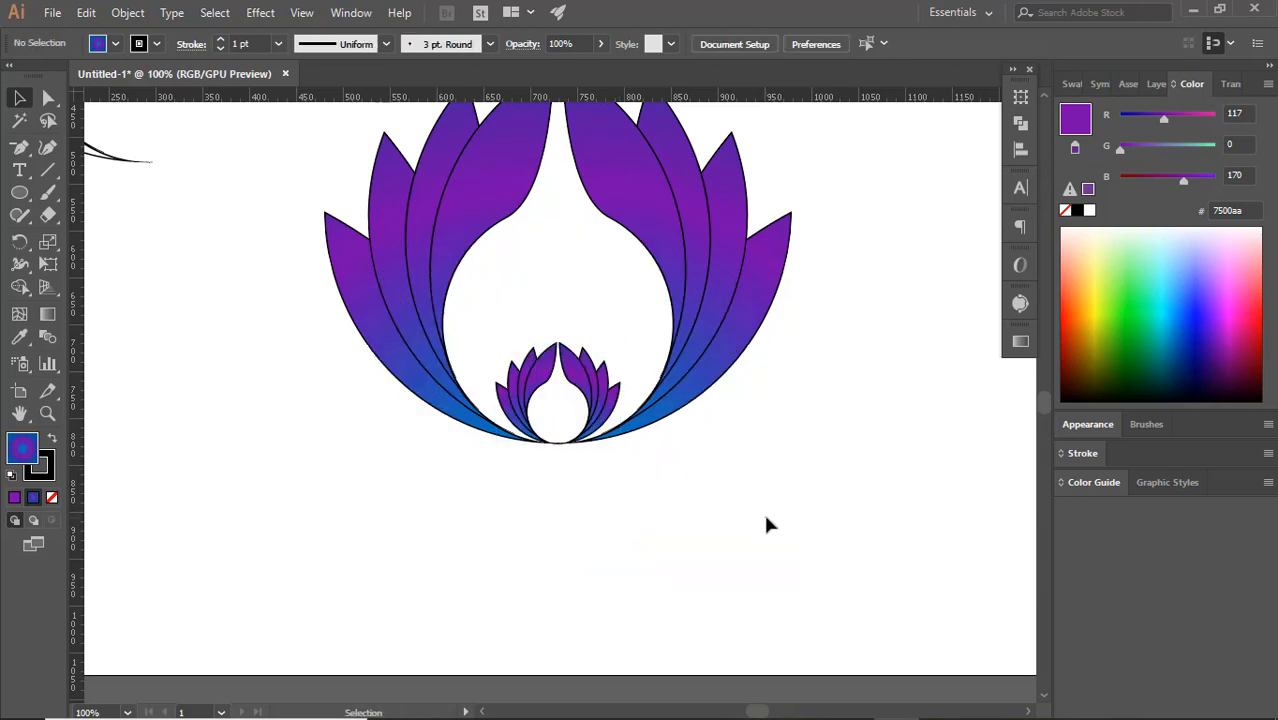
scroll(765, 522, up, 2)
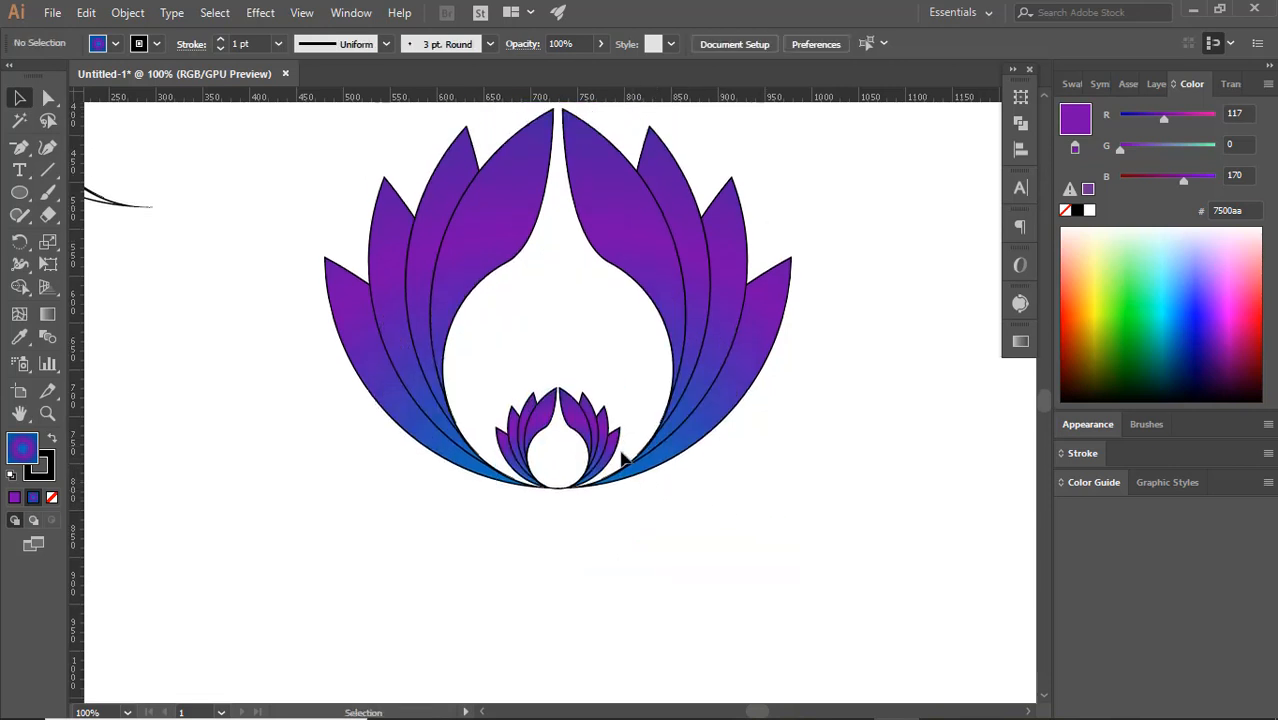
Move the small flower out of the large one to the empty area at its left, and select the large flower
click(603, 437)
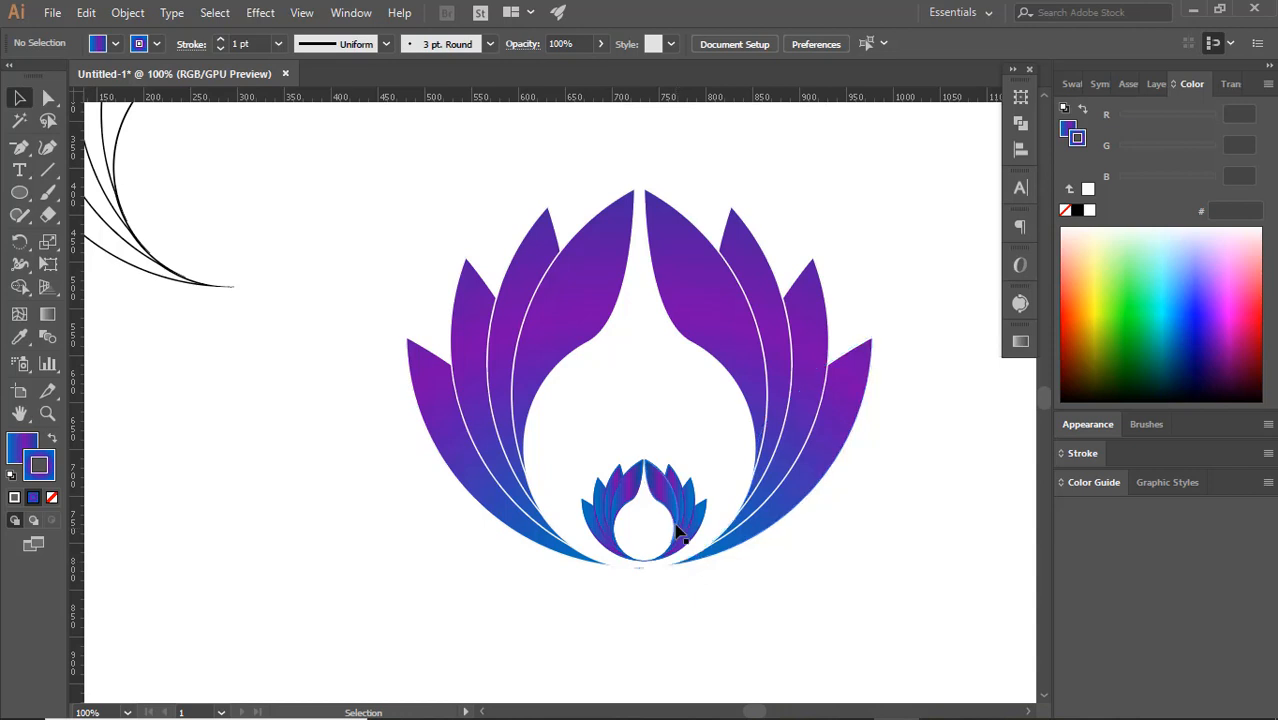
drag(617, 519, 136, 507)
click(310, 508)
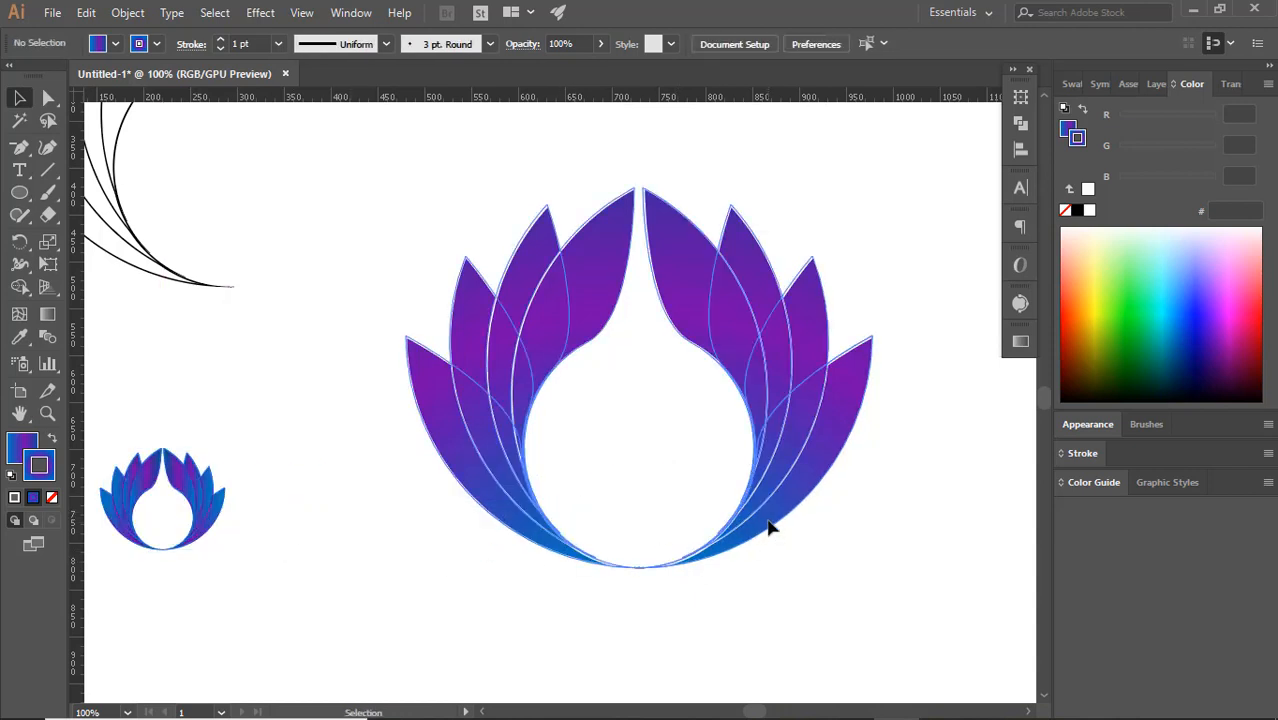
click(765, 522)
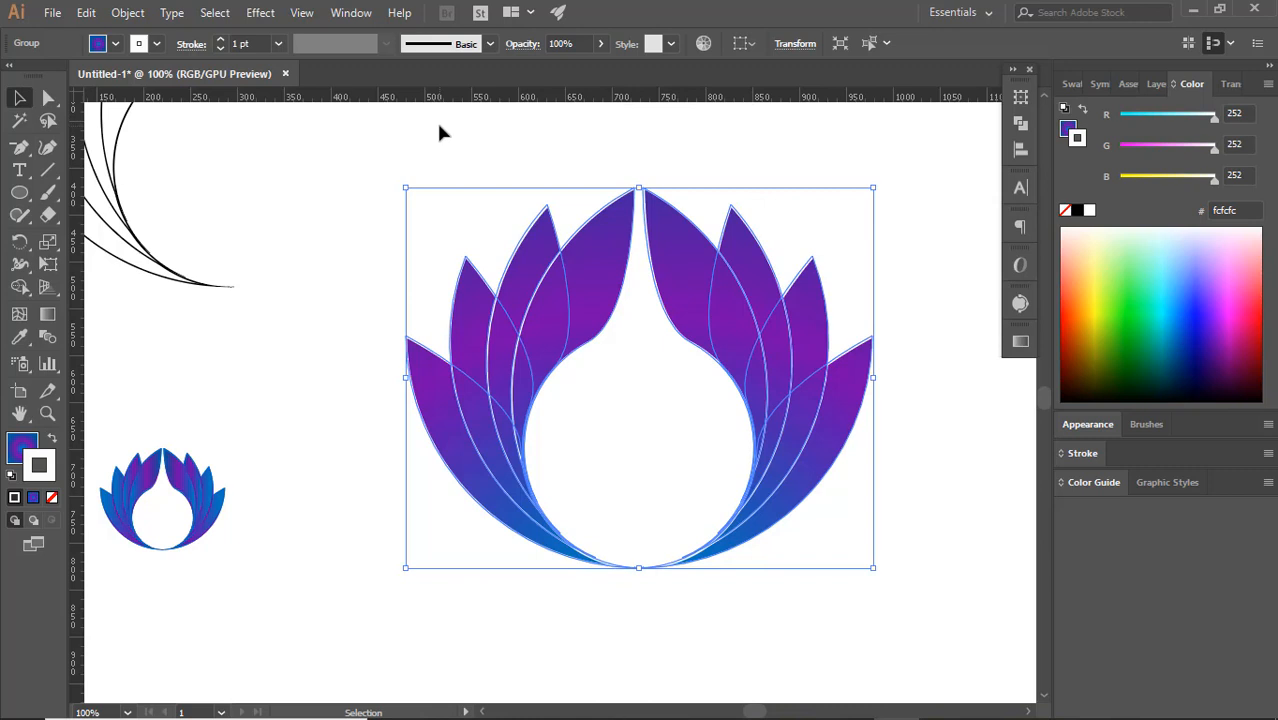
Ungroup the large flower and shrink its right petal half to about two thirds of its size
key(ctrl+c)
key(ctrl+f)
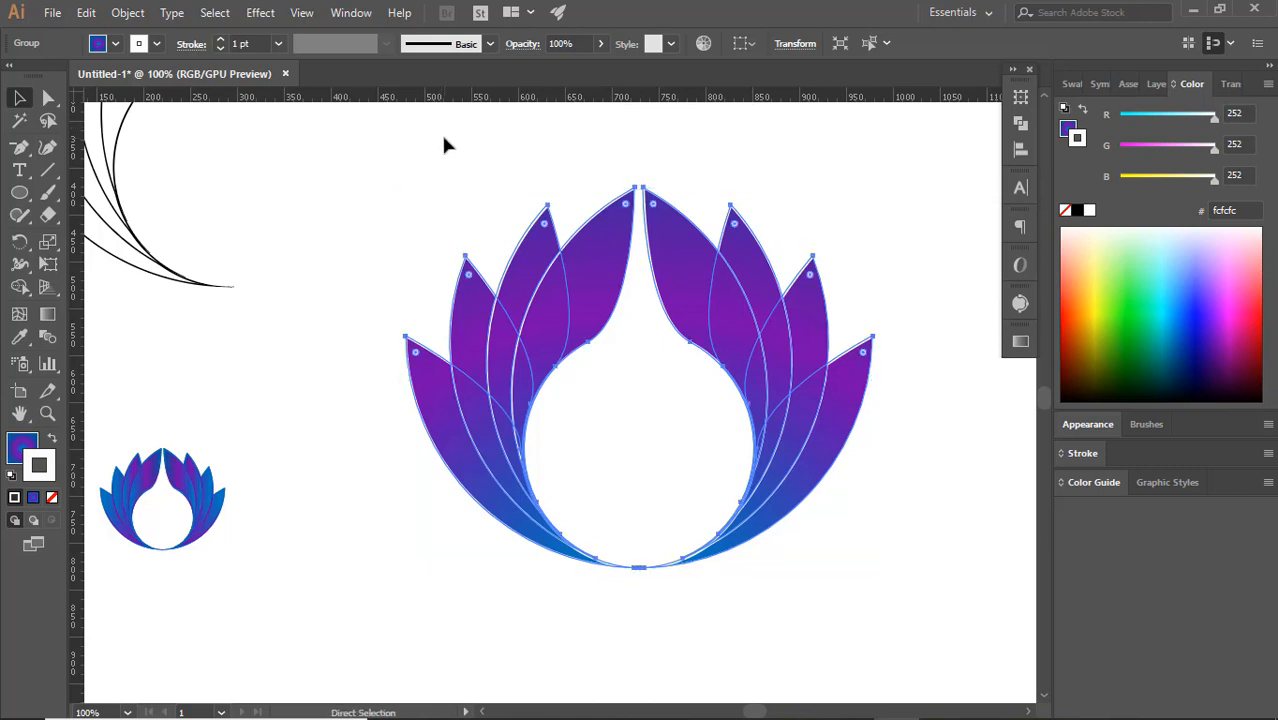
click(919, 400)
click(815, 368)
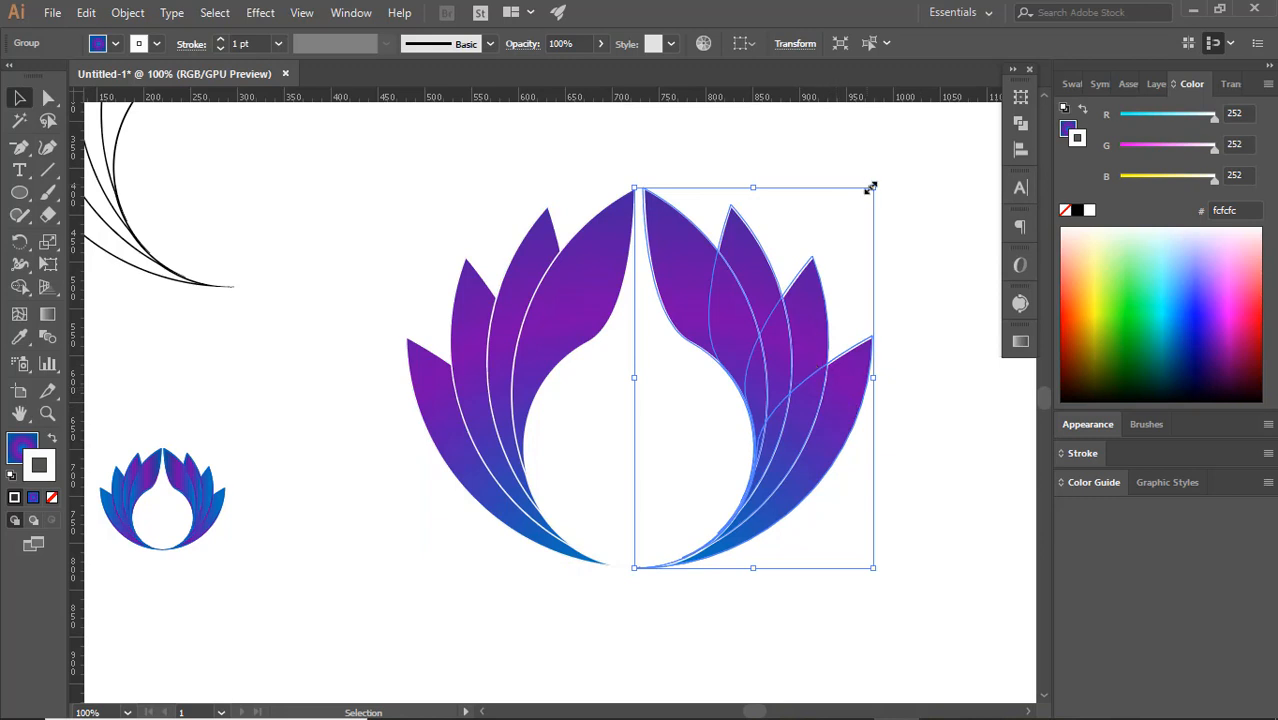
drag(871, 188, 830, 322)
click(884, 414)
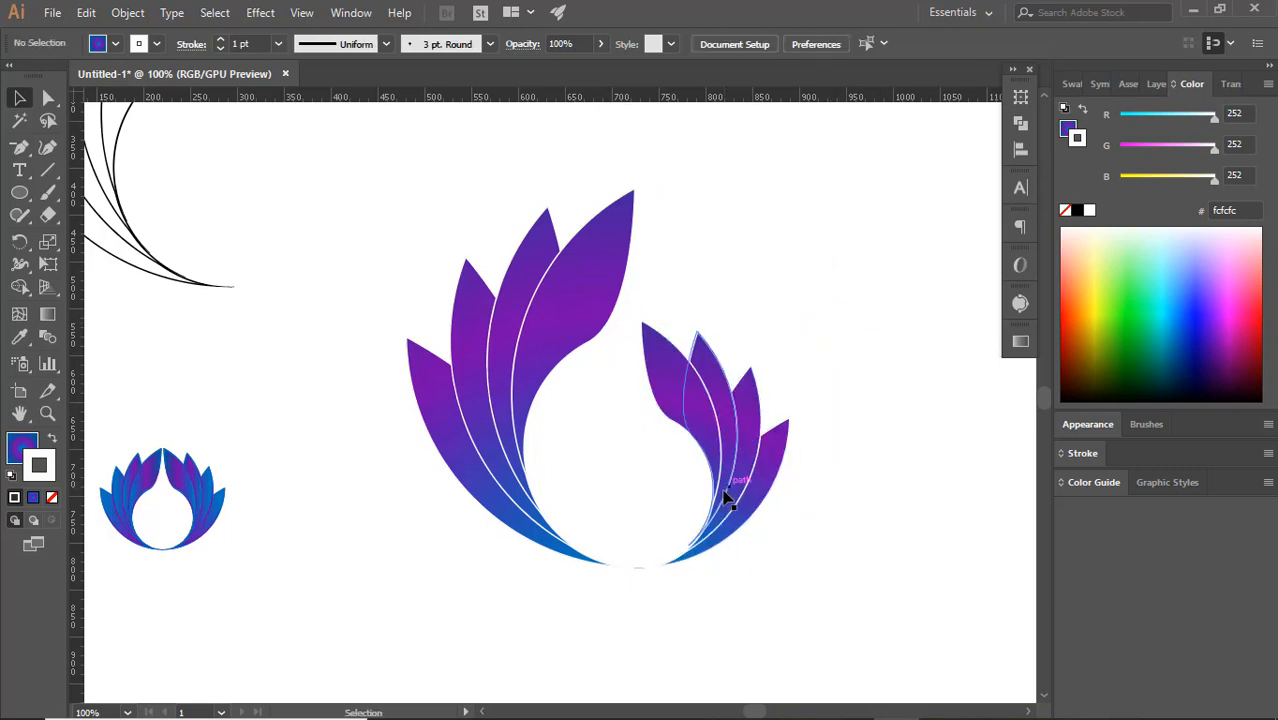
Shrink the right petal half further to about half its original size and place its base against the left half's base
drag(724, 491, 677, 480)
click(789, 491)
click(712, 470)
drag(744, 310, 705, 371)
click(828, 394)
drag(663, 510, 671, 520)
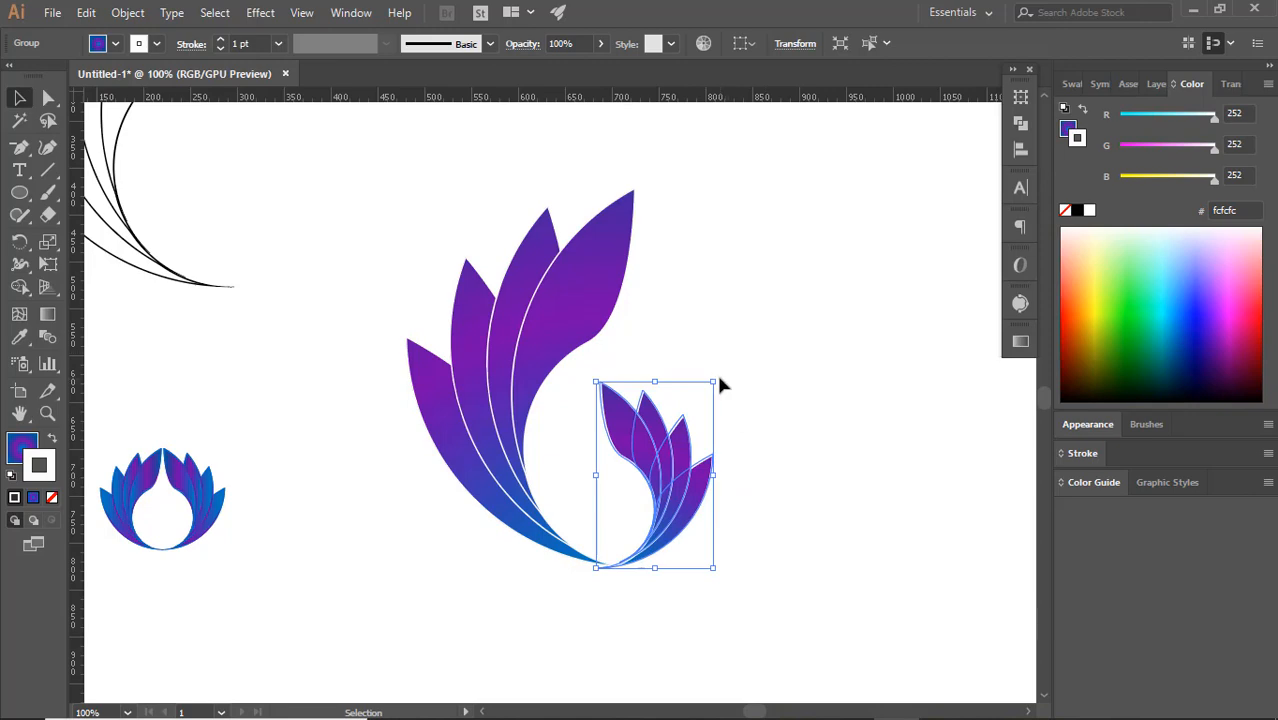
Rotate the small petal half slightly clockwise and fit its base onto the tip of the large half's base
click(720, 379)
click(692, 452)
drag(716, 377, 728, 386)
click(750, 432)
mouse_move(670, 515)
mouse_down()
mouse_move(673, 527)
mouse_move(670, 513)
mouse_up()
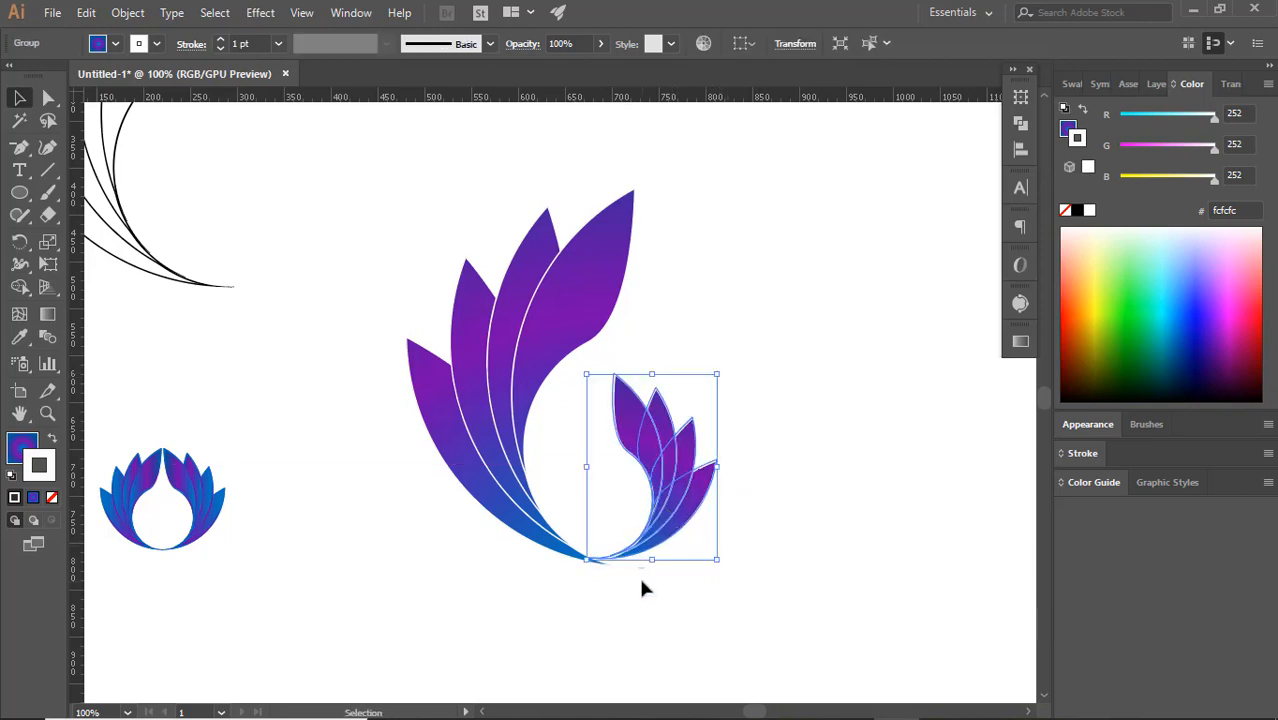
scroll(635, 560, up, 3)
drag(888, 512, 887, 573)
drag(727, 428, 726, 447)
drag(912, 533, 899, 547)
drag(745, 443, 748, 452)
click(762, 513)
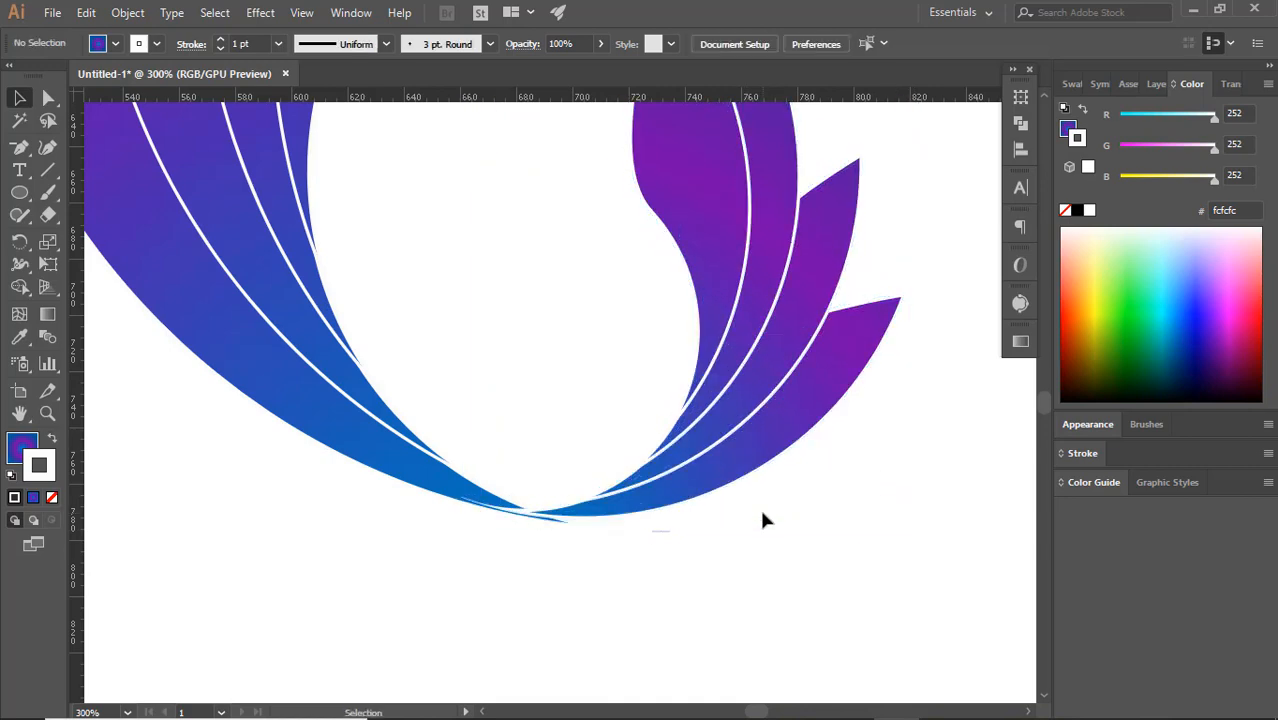
Tilt the small petal half further clockwise so its lowest petal points outward, and realign it with the large half's base
scroll(765, 512, up, 2)
click(781, 501)
drag(915, 575, 887, 602)
drag(705, 492, 710, 510)
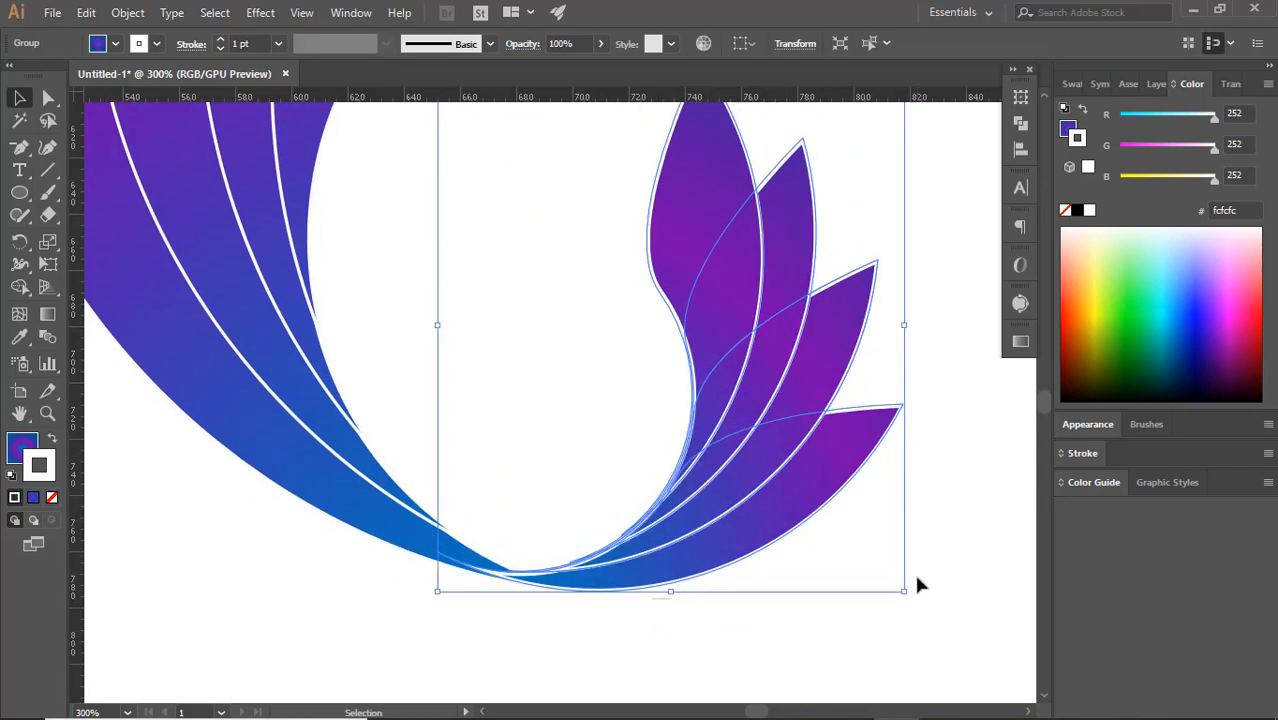
drag(917, 578, 885, 608)
click(868, 604)
drag(738, 546, 744, 559)
click(925, 577)
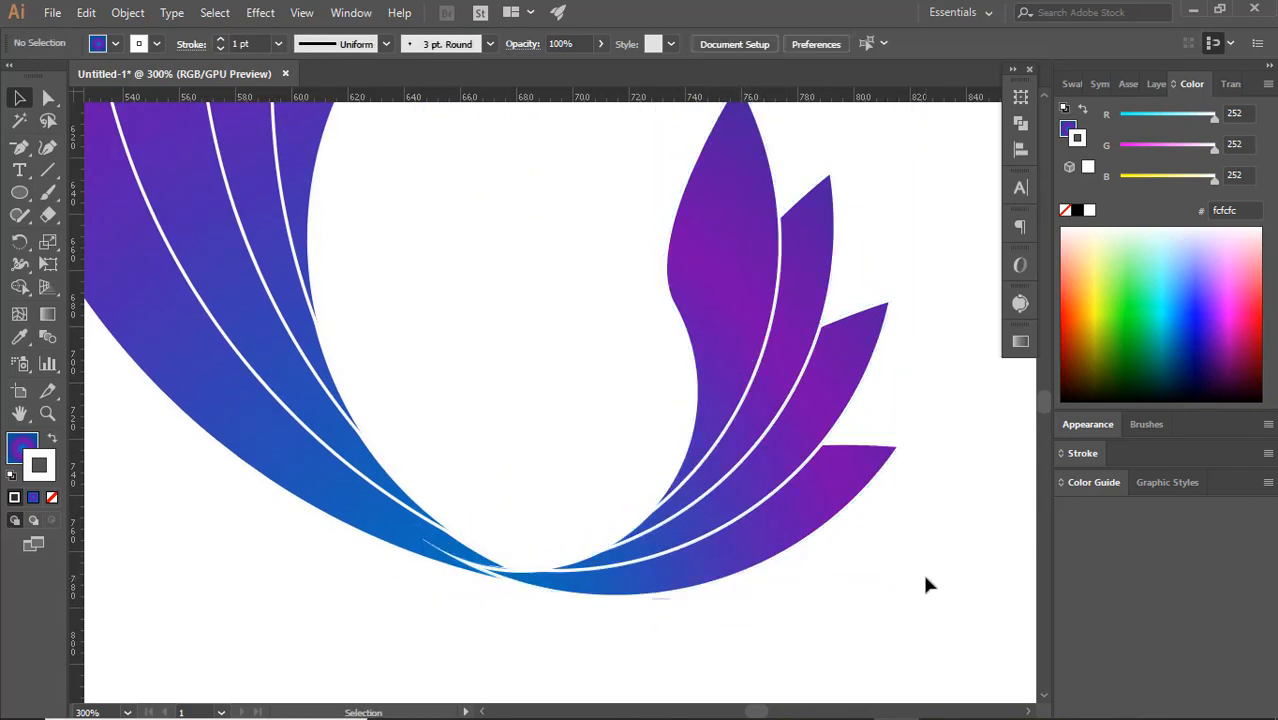
Give the small petal half a final clockwise turn and nudge it so its base blends into the large half
click(668, 579)
mouse_move(905, 598)
mouse_down()
mouse_move(872, 630)
mouse_move(891, 613)
mouse_up()
click(713, 623)
click(712, 571)
drag(673, 521, 673, 533)
click(808, 578)
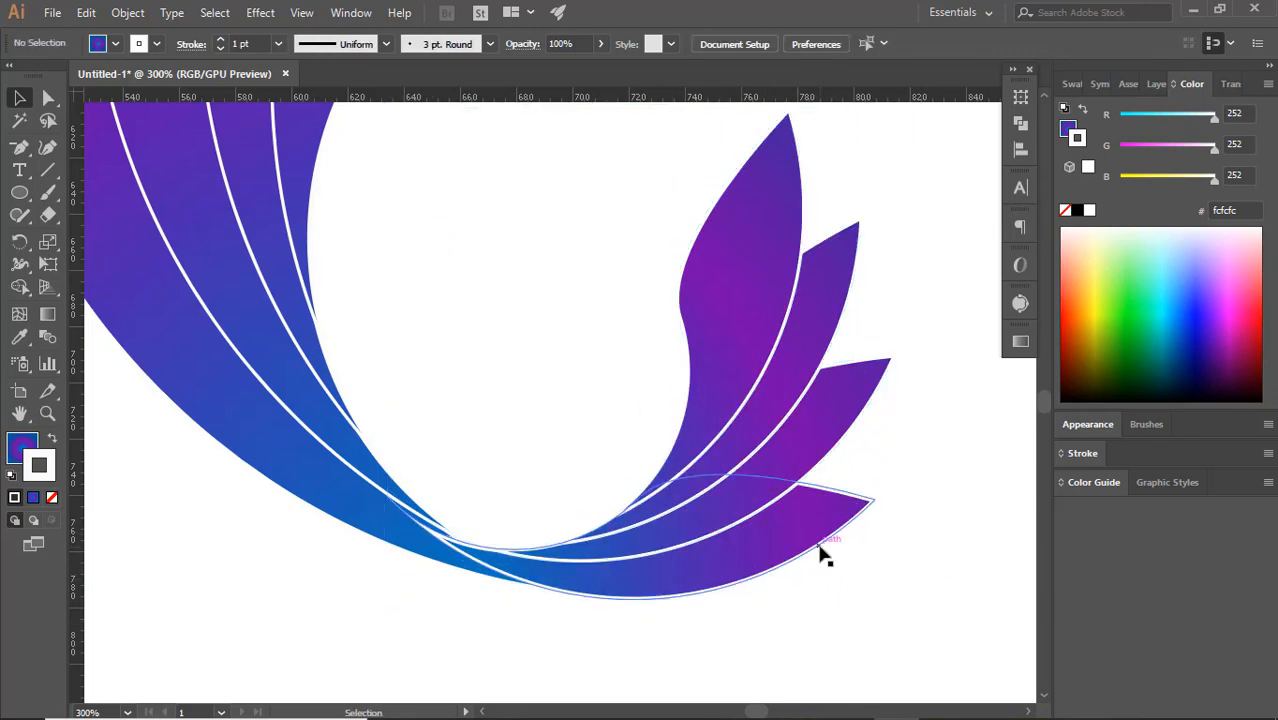
scroll(820, 555, down, 2)
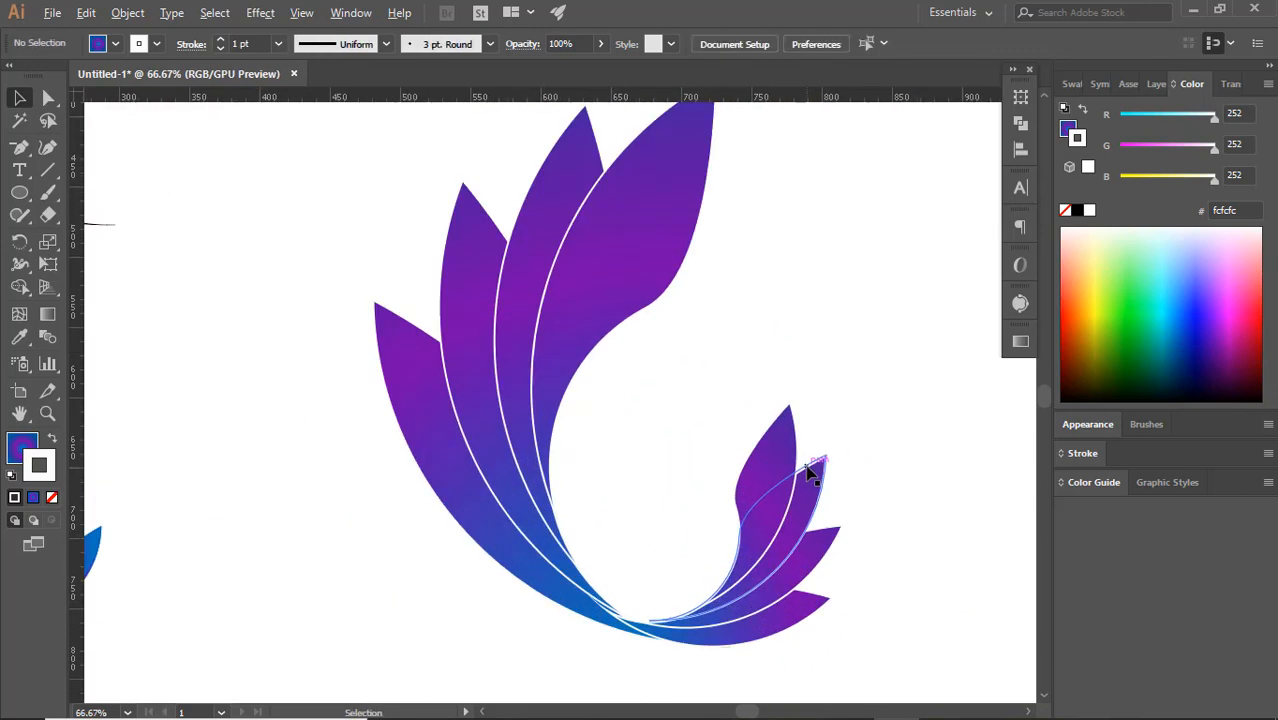
click(760, 533)
click(630, 568)
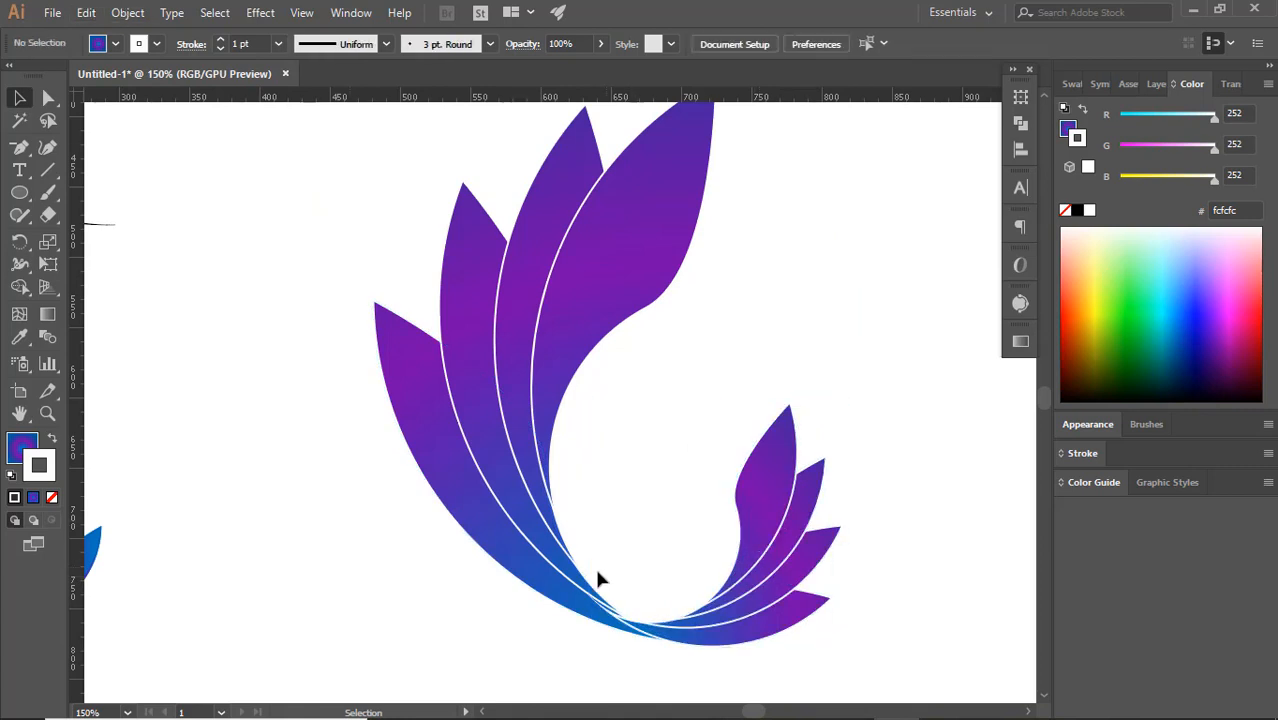
Place a copy of the outlined petal group below the half circle beside the artboard, and delete the small complete flower
scroll(593, 571, down, 3)
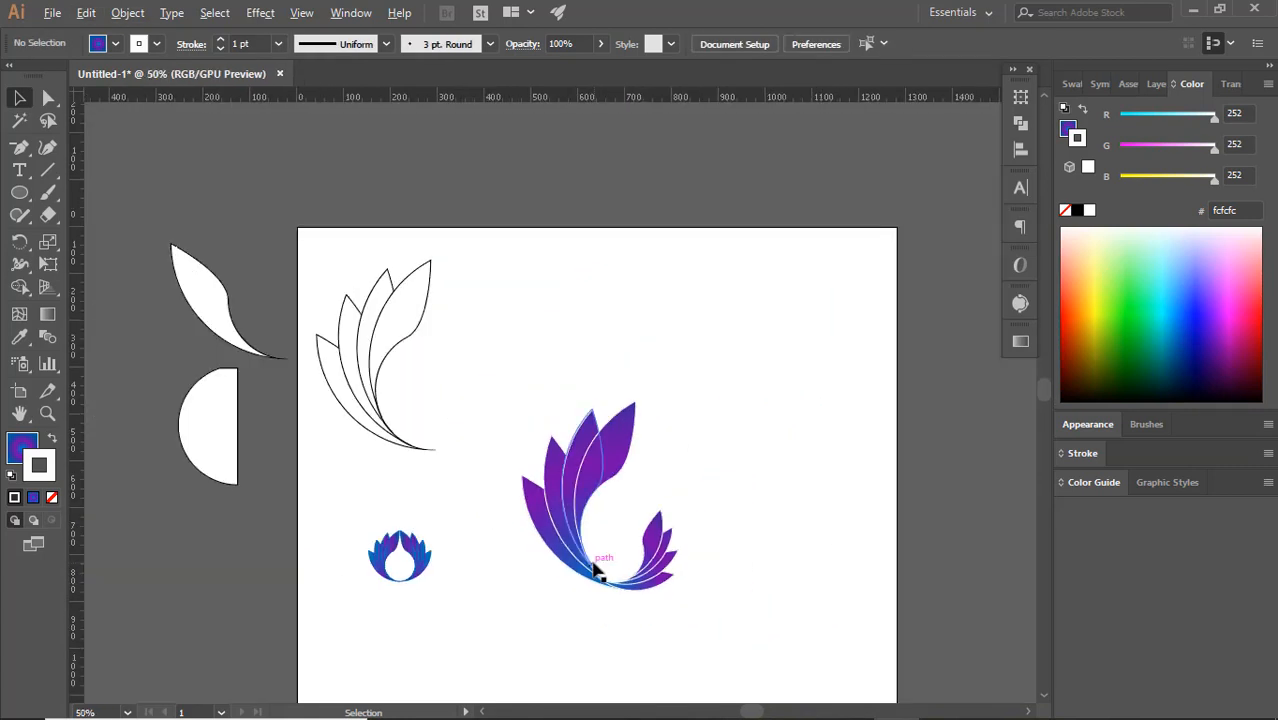
scroll(593, 571, up, 1)
scroll(405, 430, down, 2)
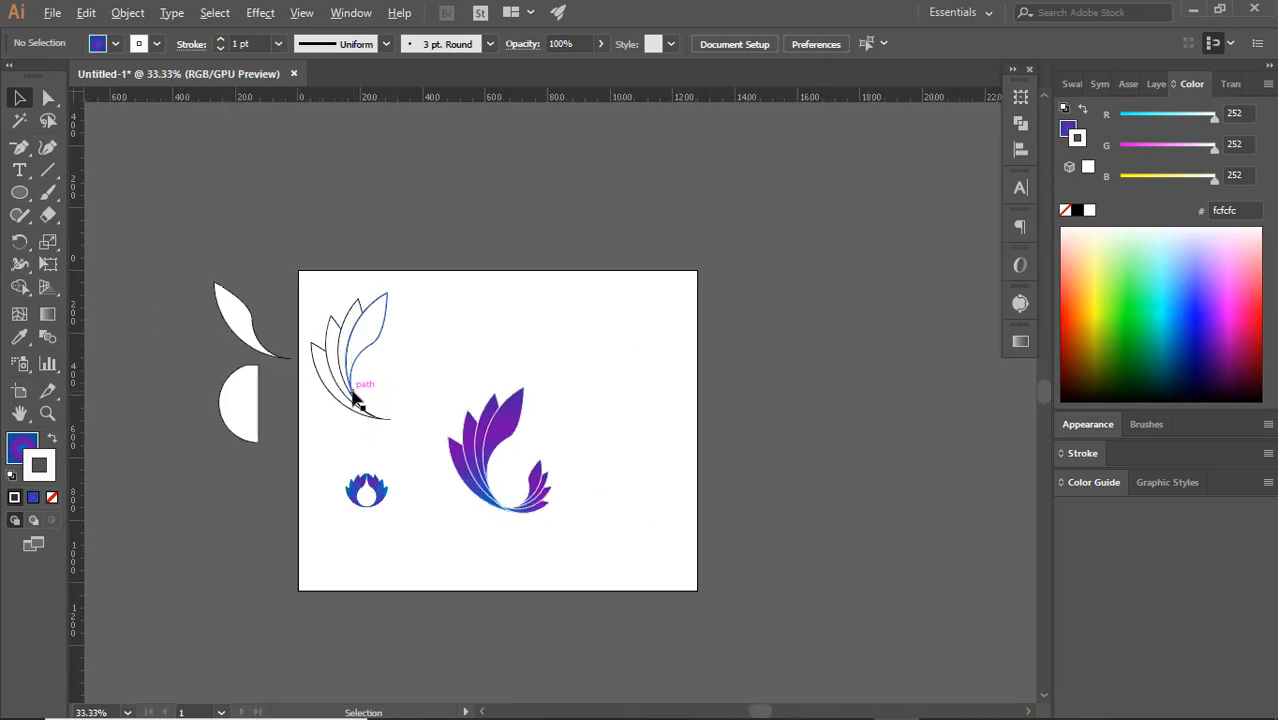
drag(356, 399, 224, 545)
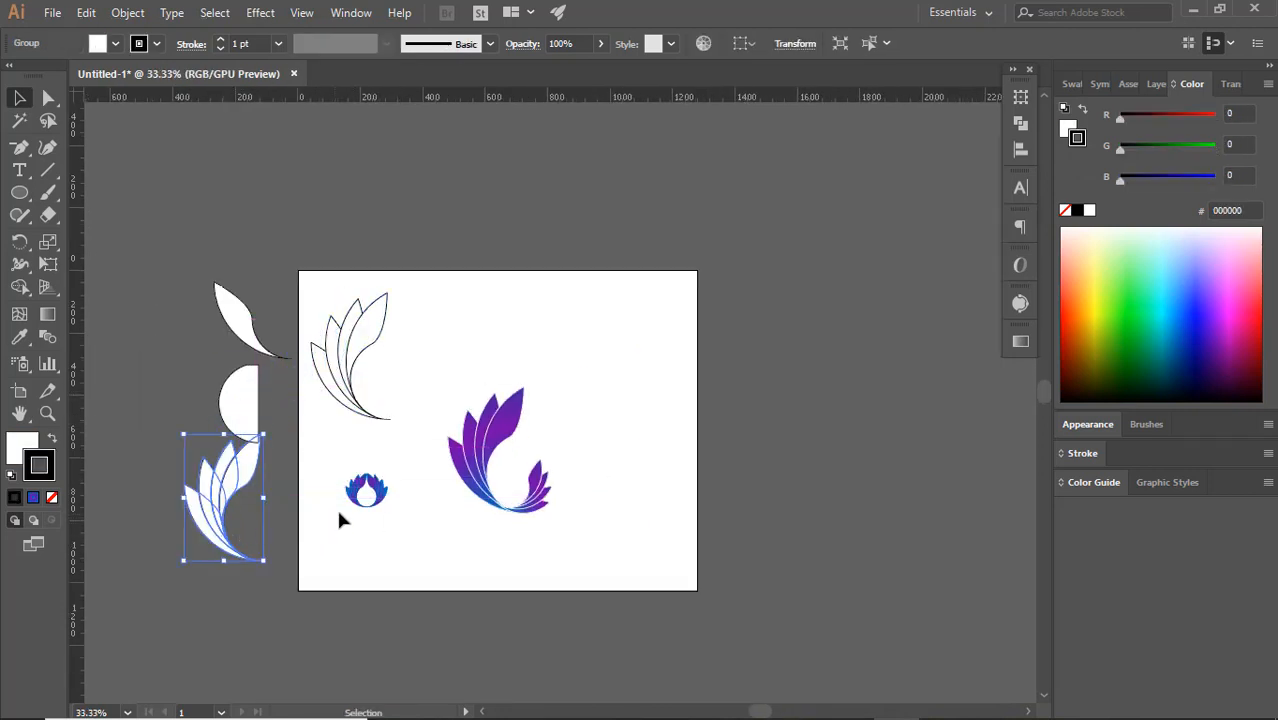
drag(386, 497, 268, 270)
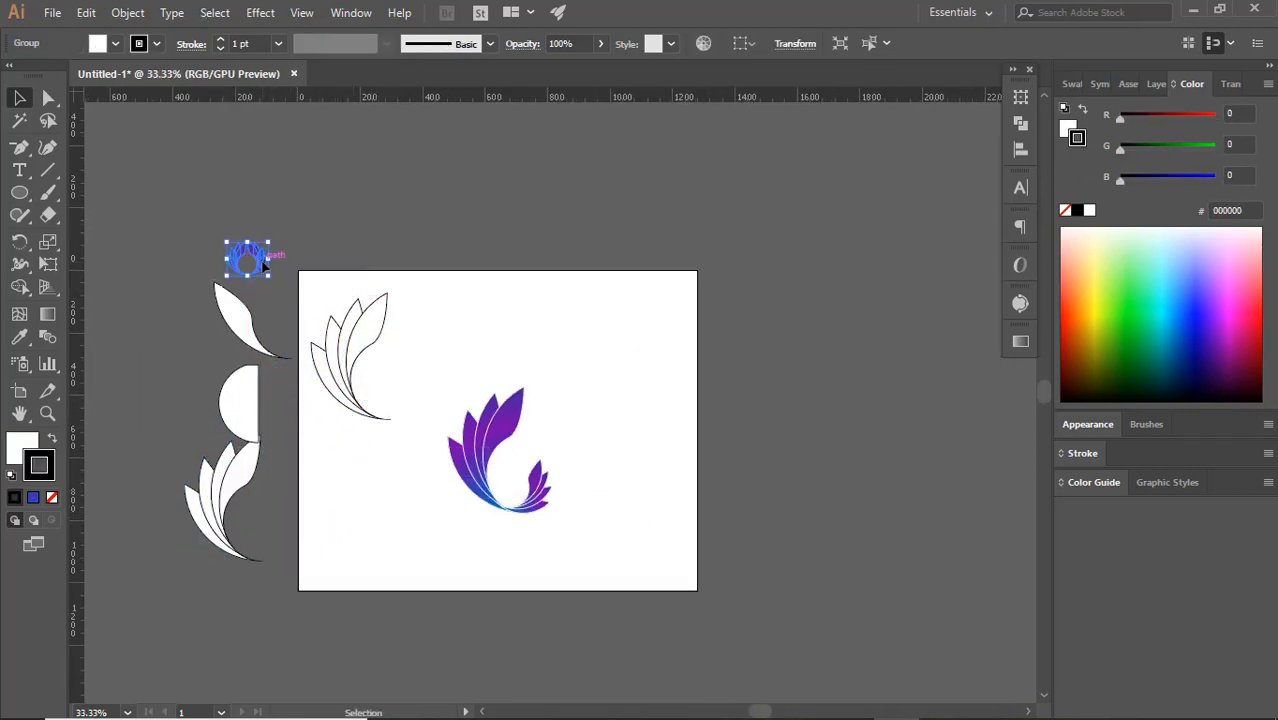
key(Delete)
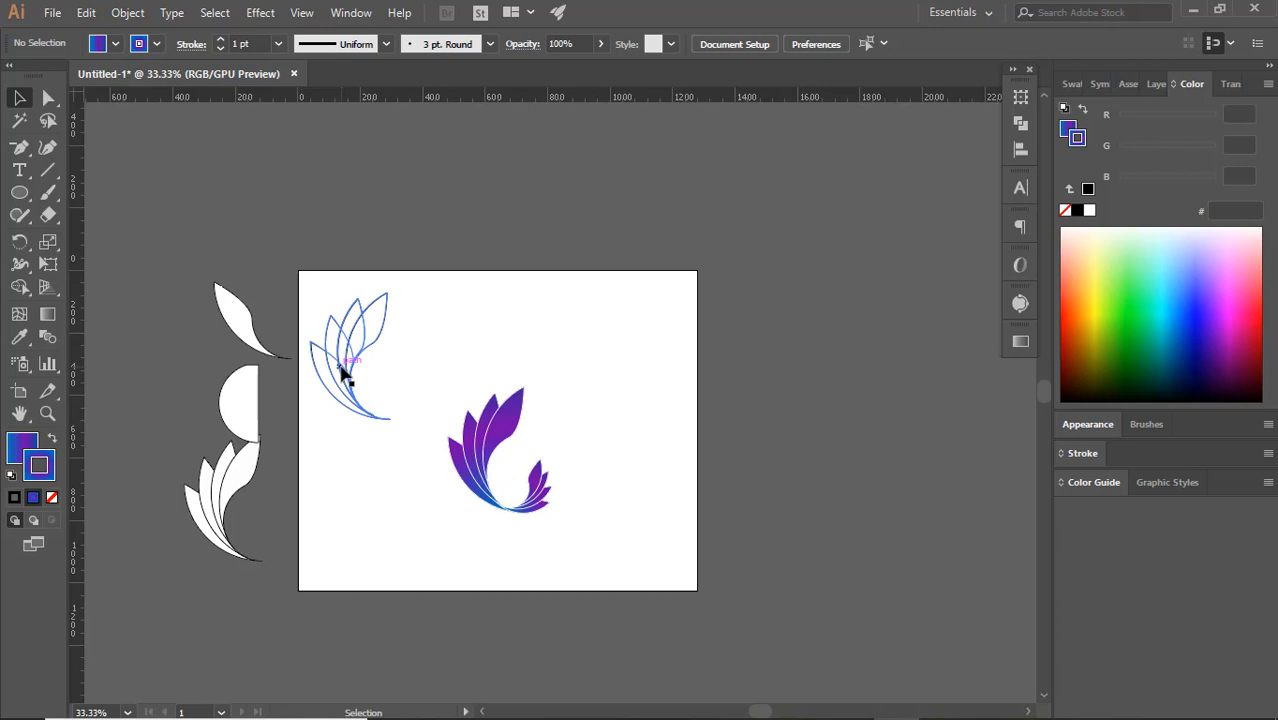
Delete the original outlined petal group from the artboard and shift its copy slightly closer to the artboard
drag(343, 375, 366, 413)
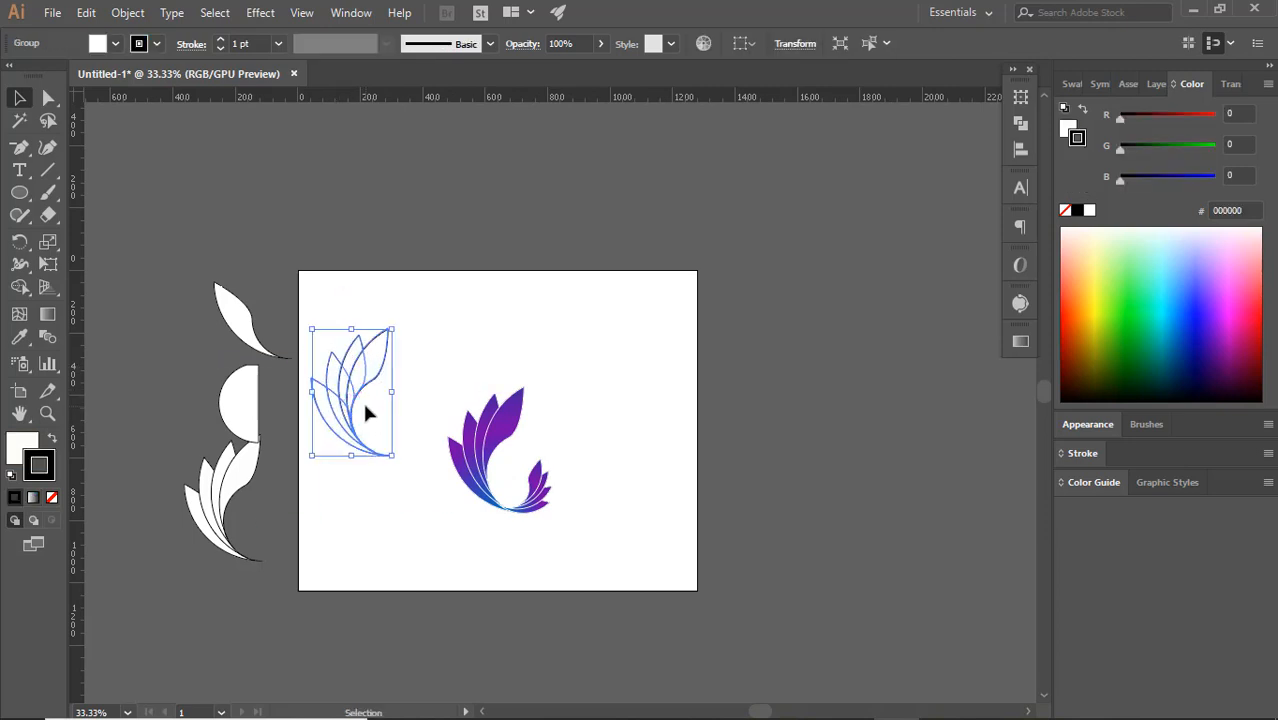
key(Delete)
drag(222, 500, 249, 506)
click(555, 530)
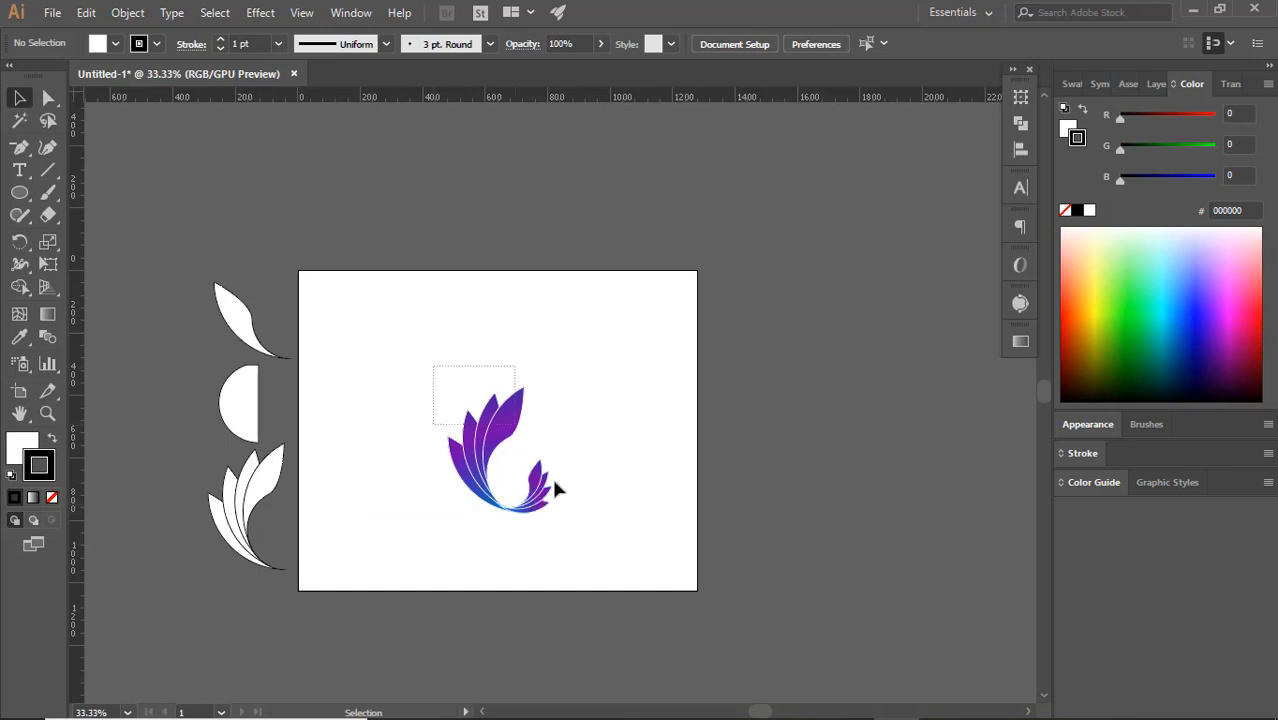
Group the large and small coloured petal halves and move the resulting logo to the left on the artboard
drag(556, 488, 575, 532)
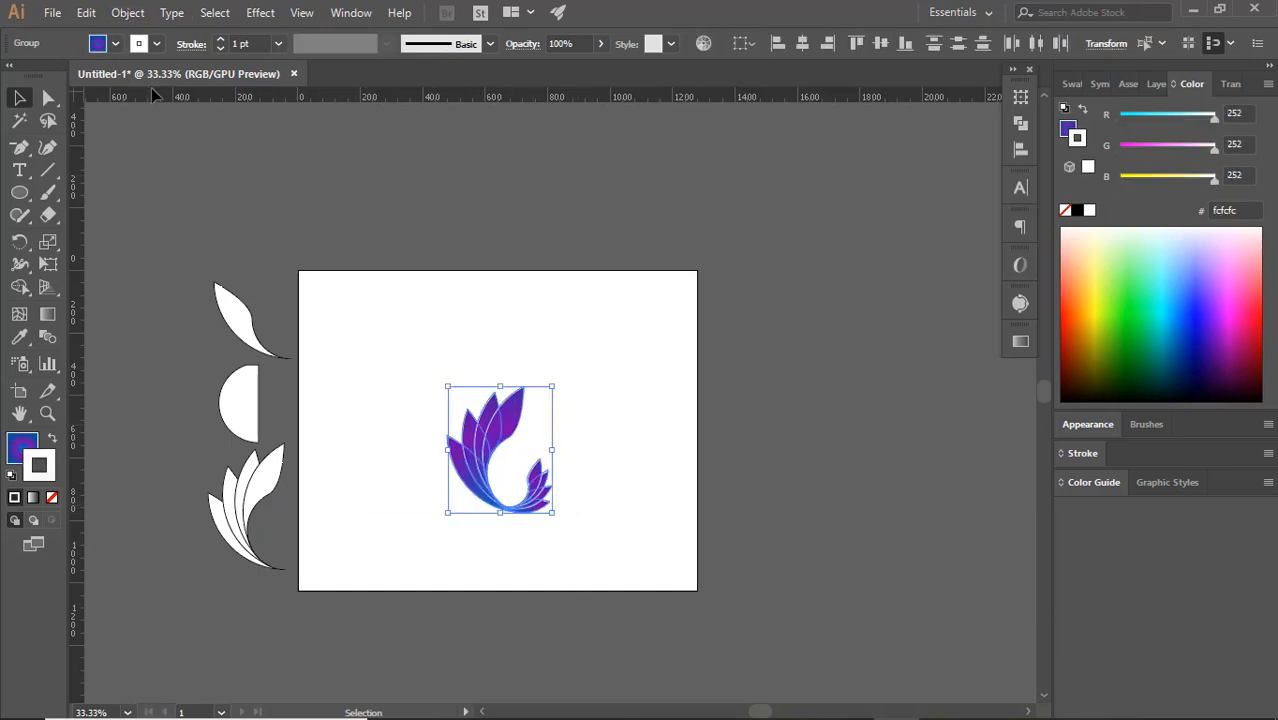
click(130, 13)
click(150, 85)
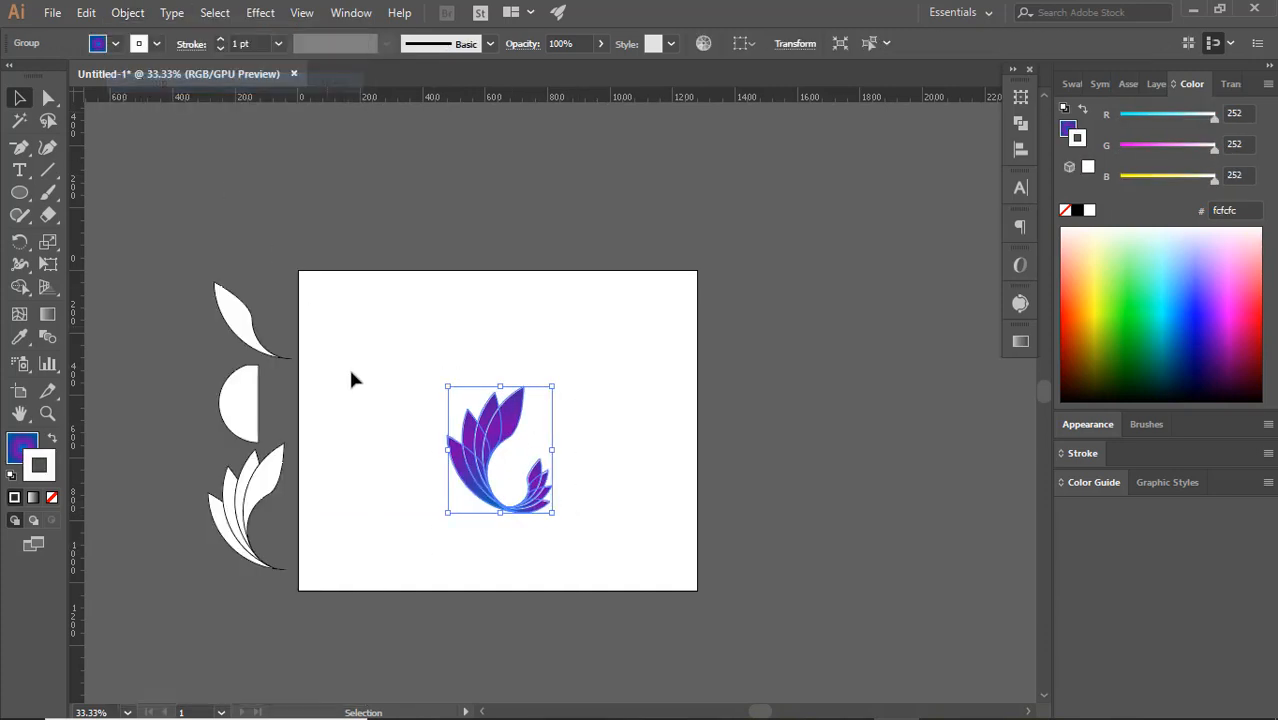
click(567, 482)
drag(481, 487, 407, 466)
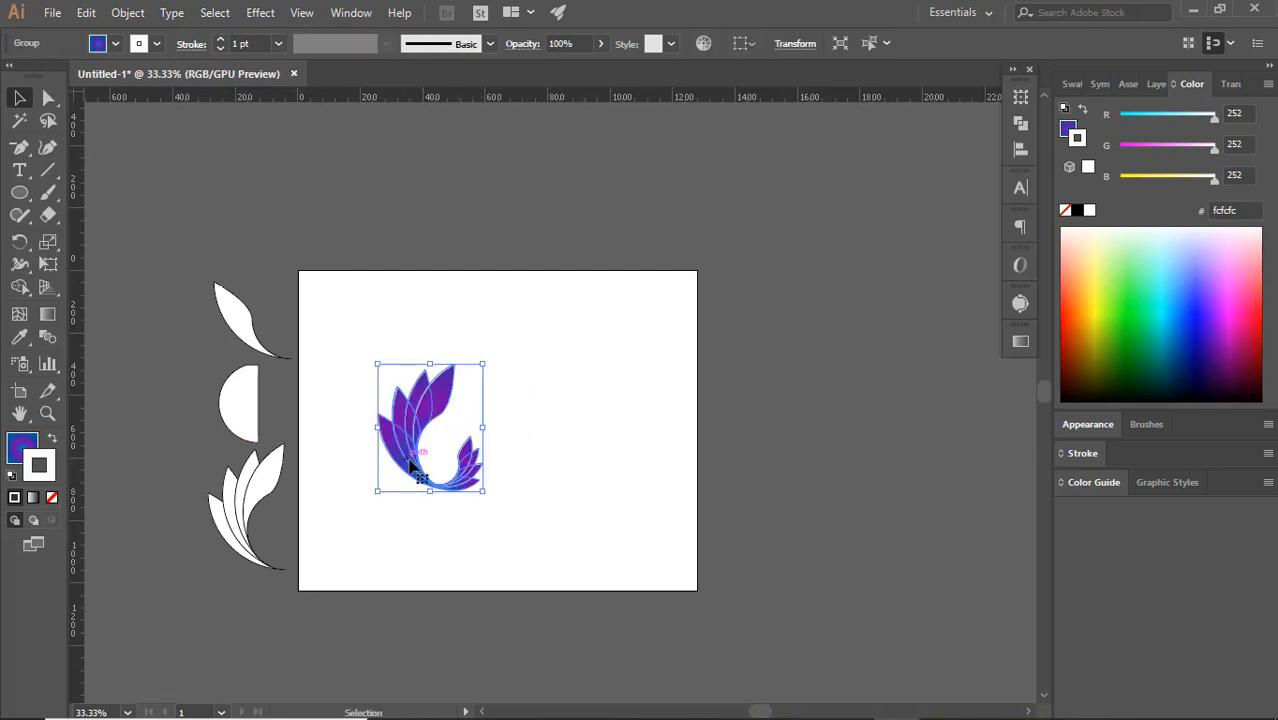
Add the placeholder text "Lorem ipsum" below the logo and set its font size to 72 pt
click(18, 175)
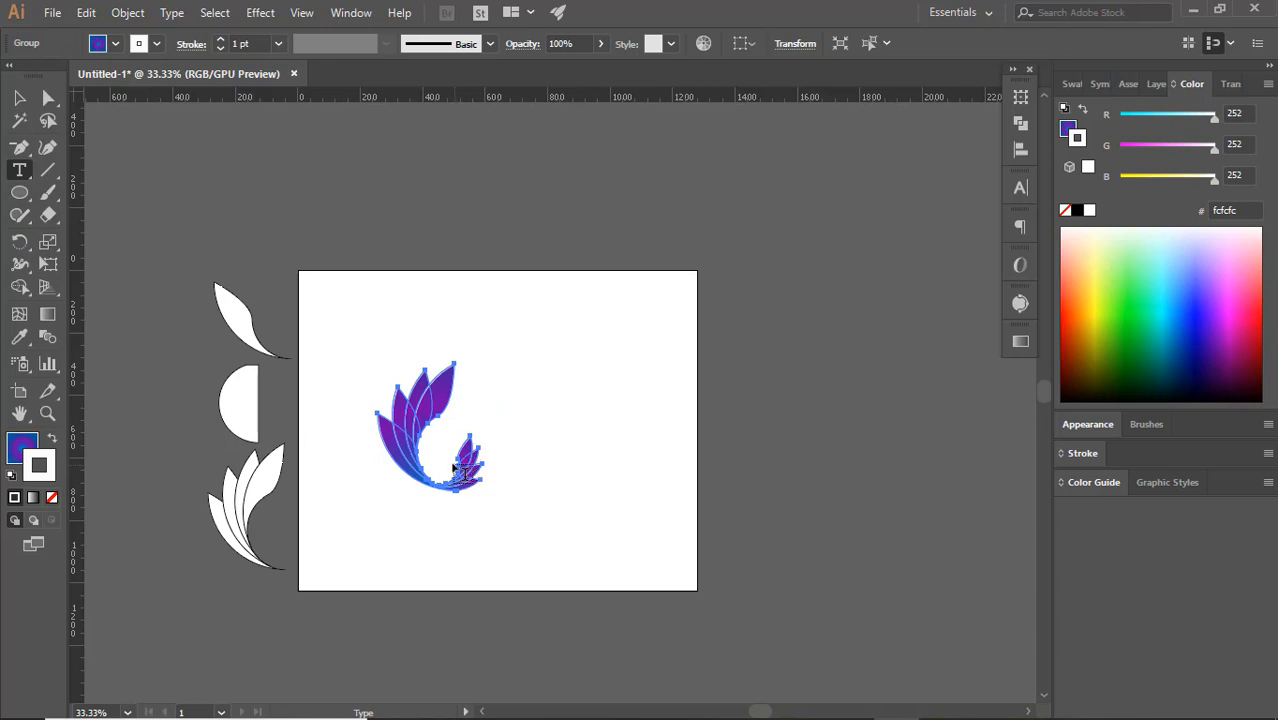
click(415, 513)
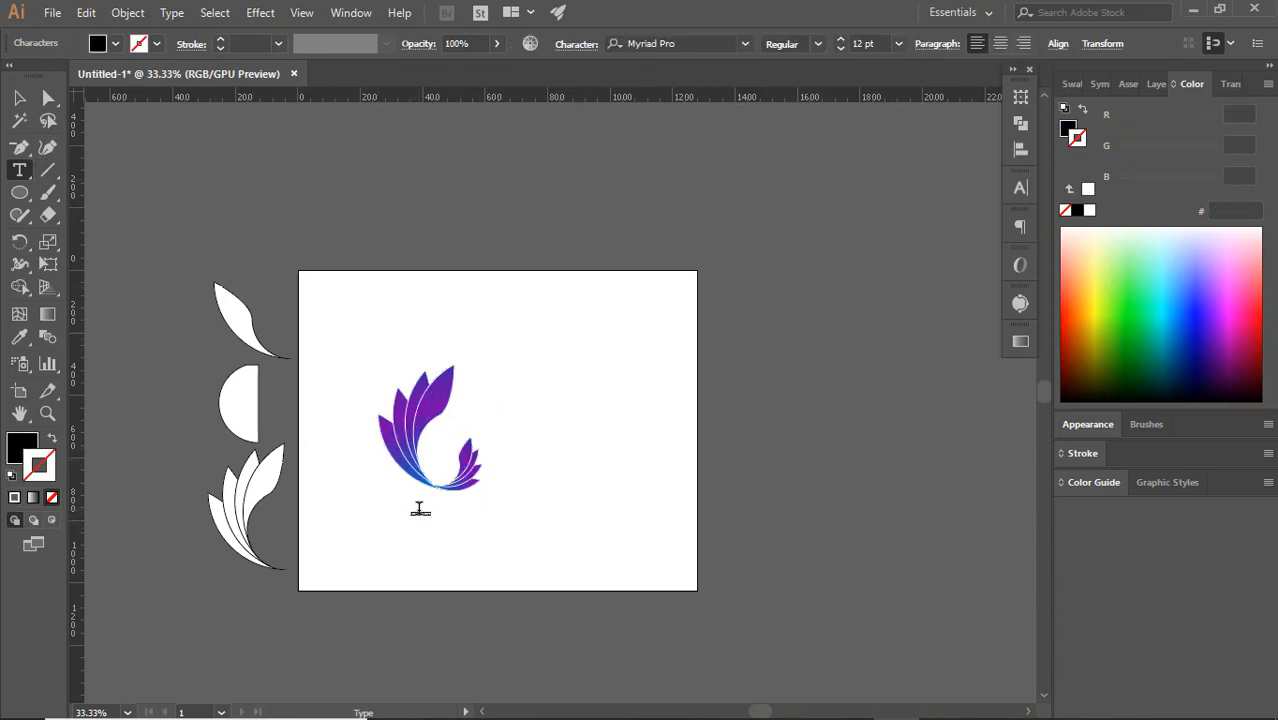
click(898, 44)
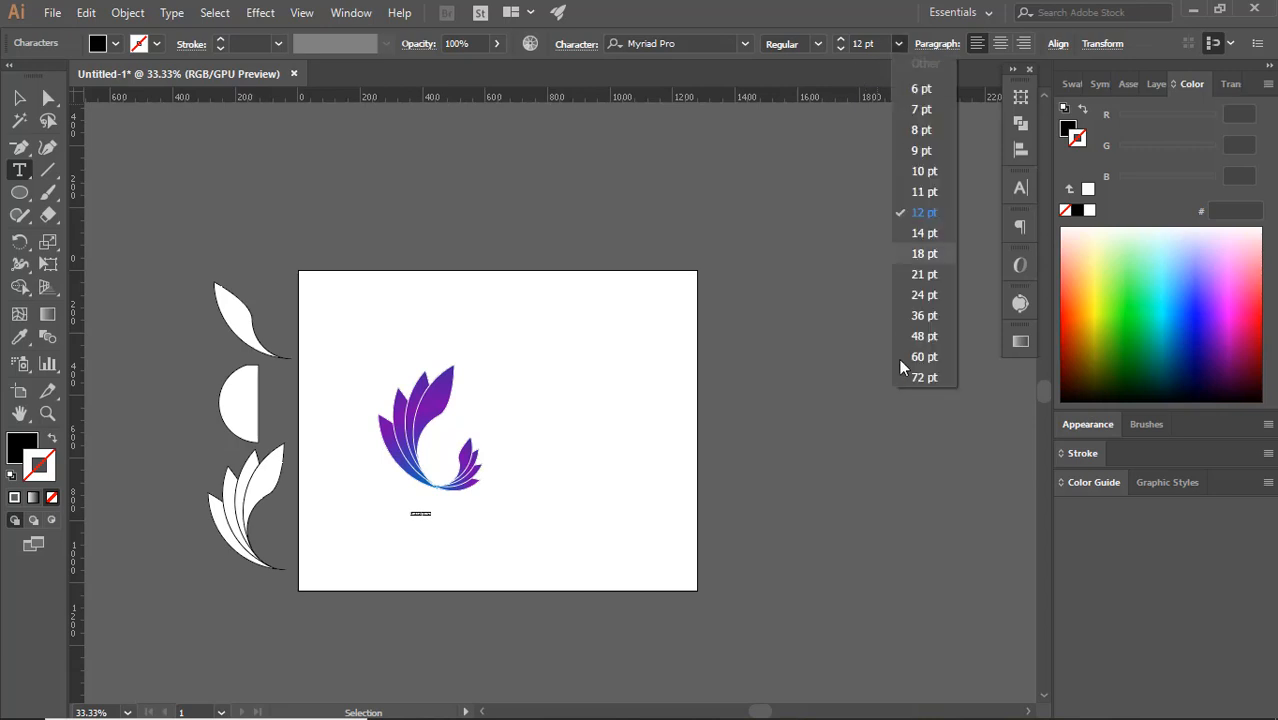
click(913, 387)
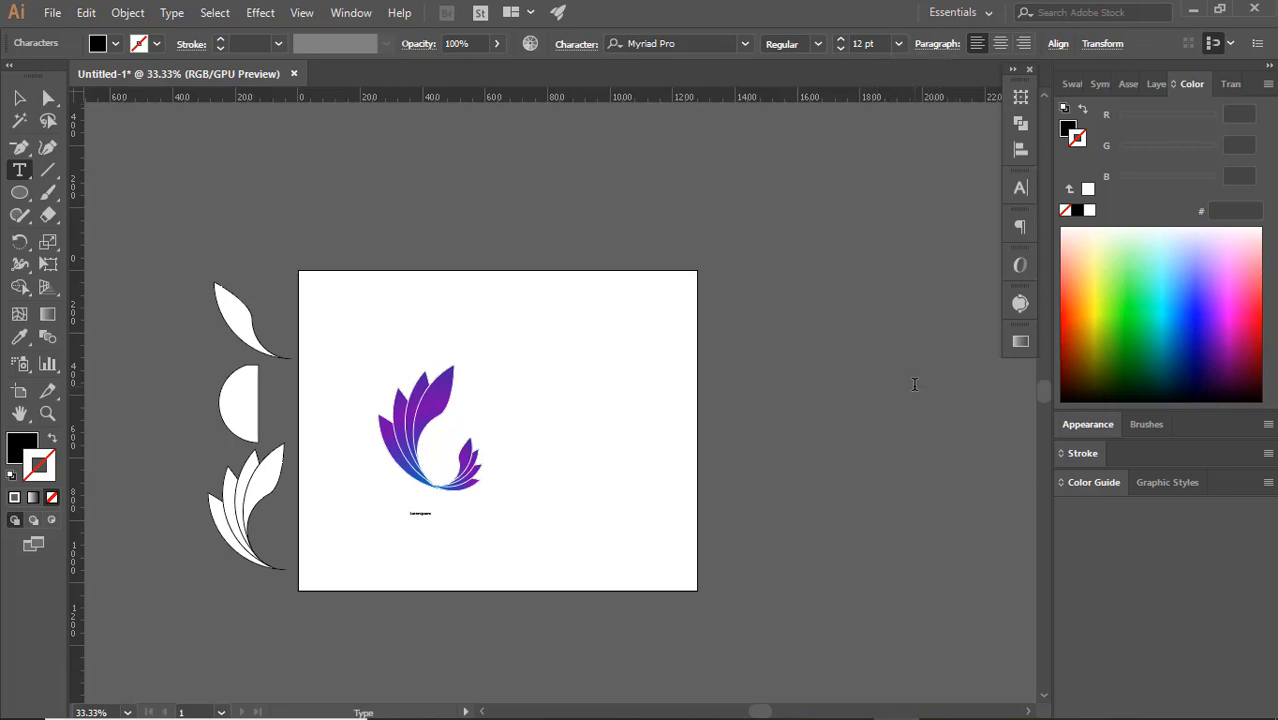
click(899, 44)
click(919, 376)
click(898, 44)
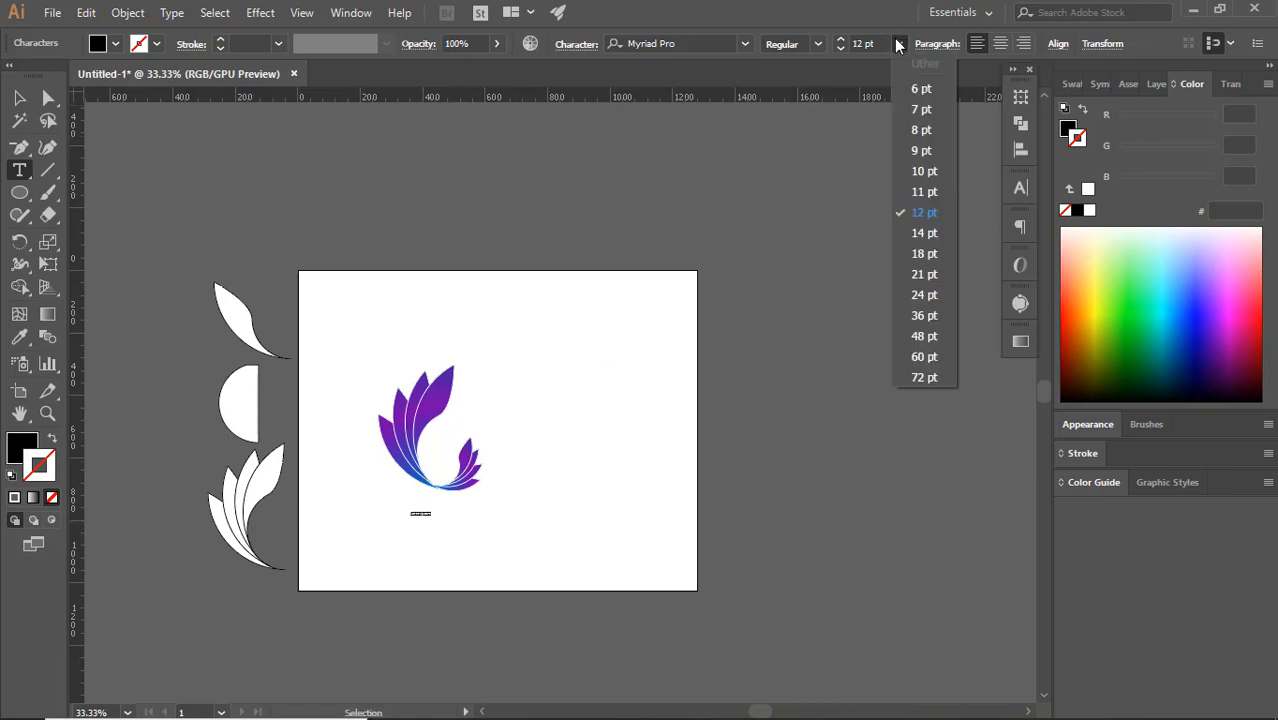
click(913, 384)
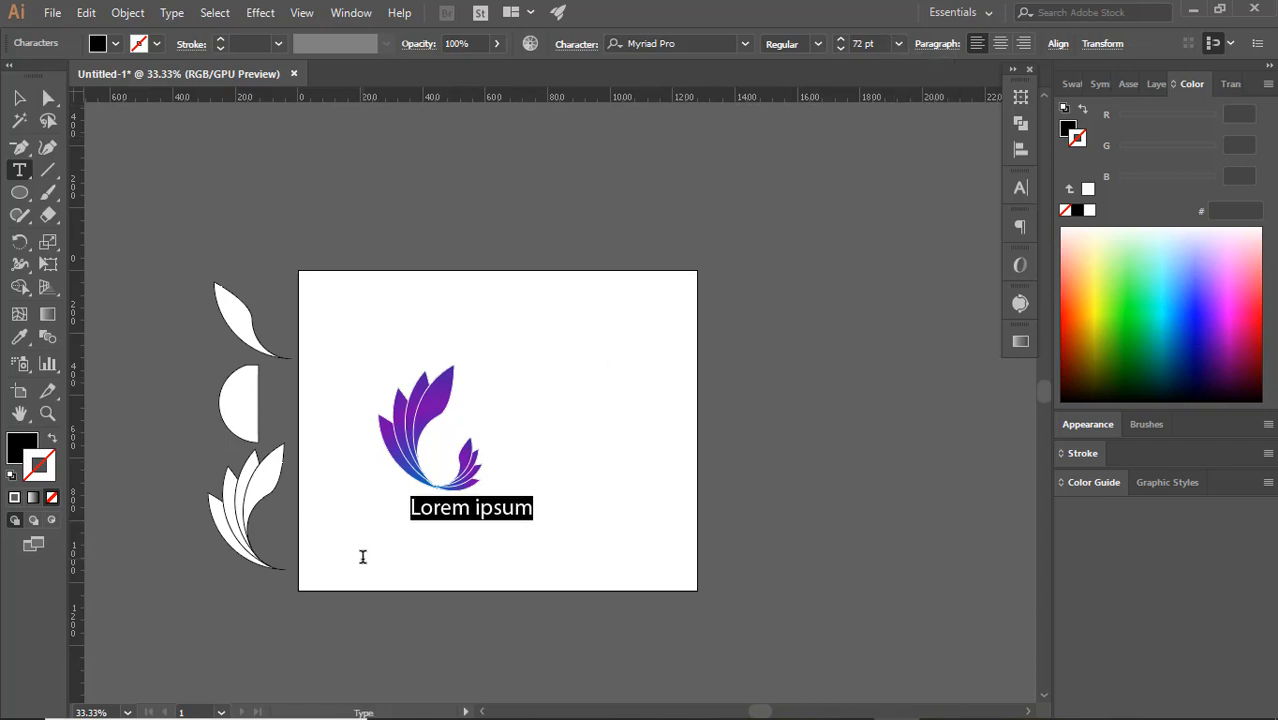
Shrink the logo to about half its size and place it just above the Lorem ipsum text
scroll(450, 511, up, 1)
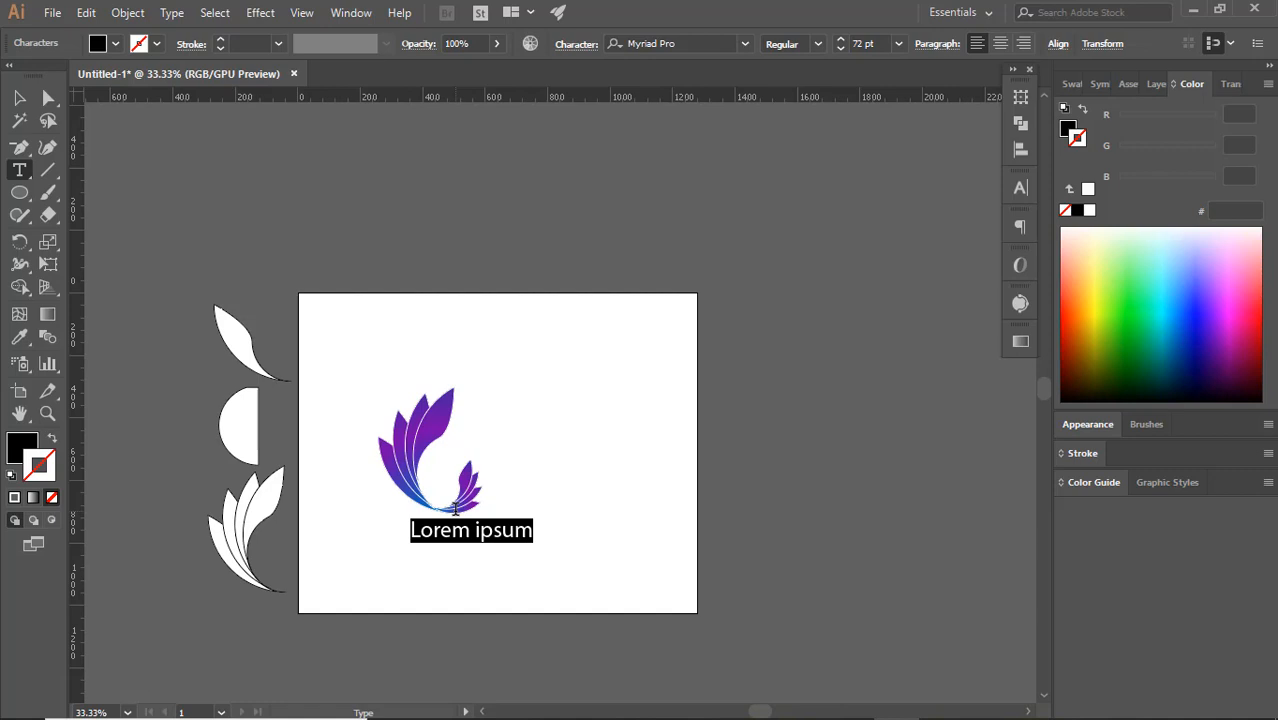
scroll(455, 510, up, 1)
click(19, 98)
drag(389, 393, 438, 396)
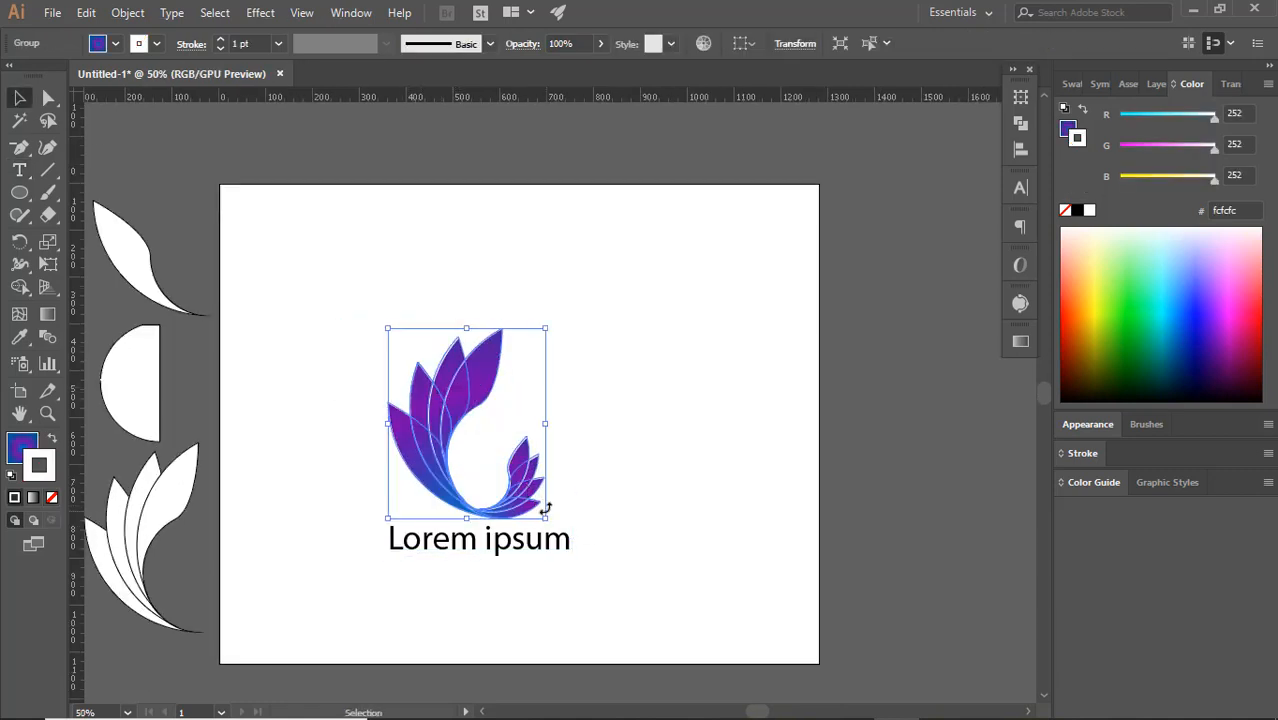
drag(546, 518, 509, 476)
click(560, 452)
drag(450, 449, 447, 490)
click(615, 527)
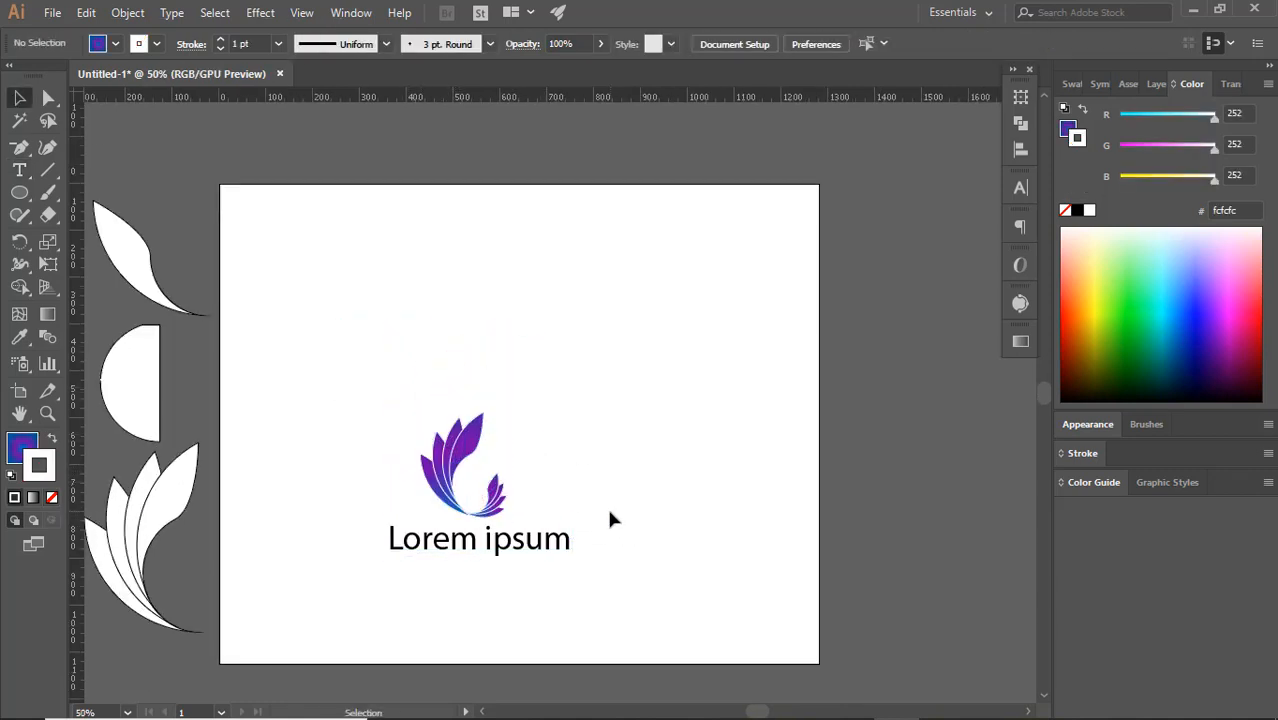
Set the font of the Lorem ipsum text to Osaka-Sans Serif
click(560, 540)
click(744, 42)
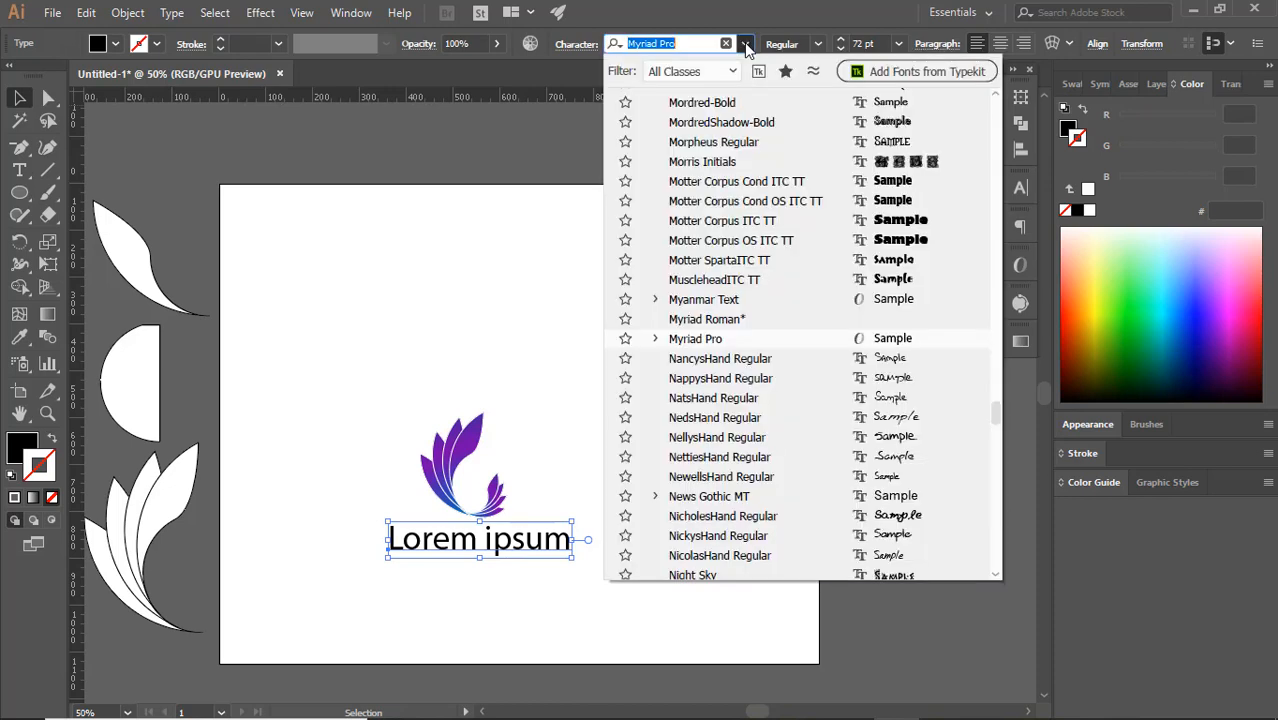
scroll(769, 463, down, 3)
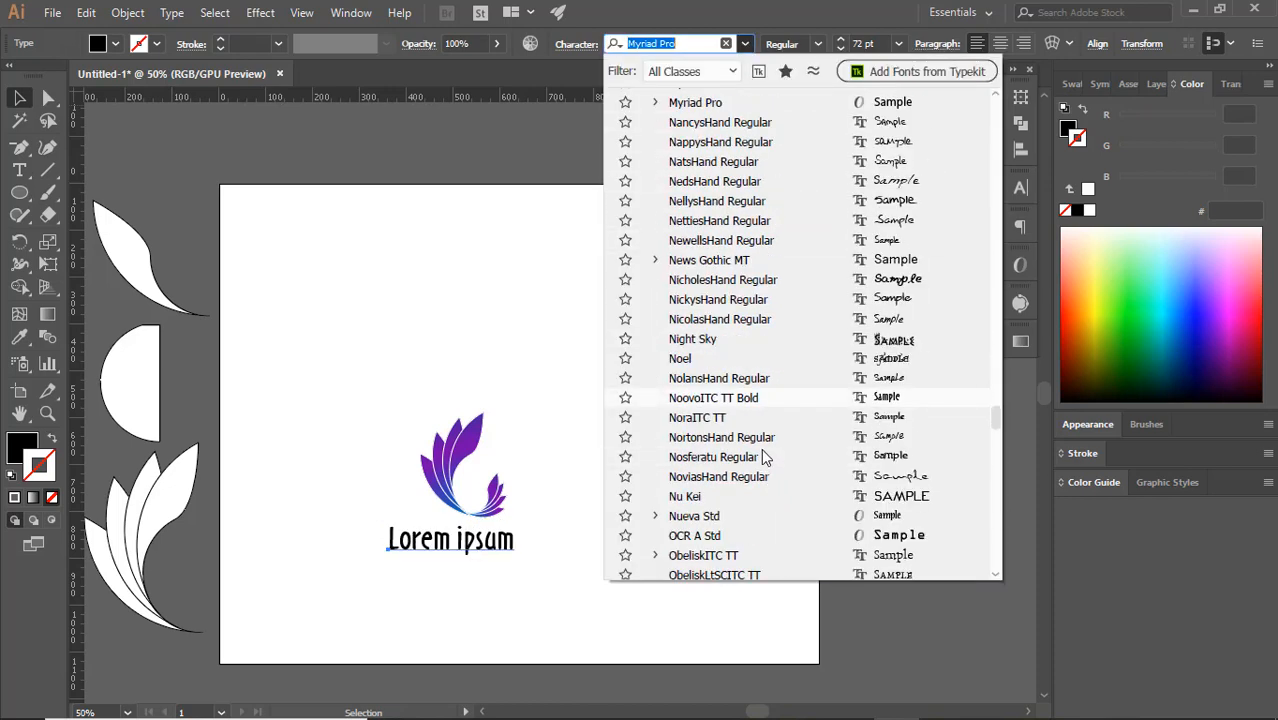
scroll(761, 456, down, 2)
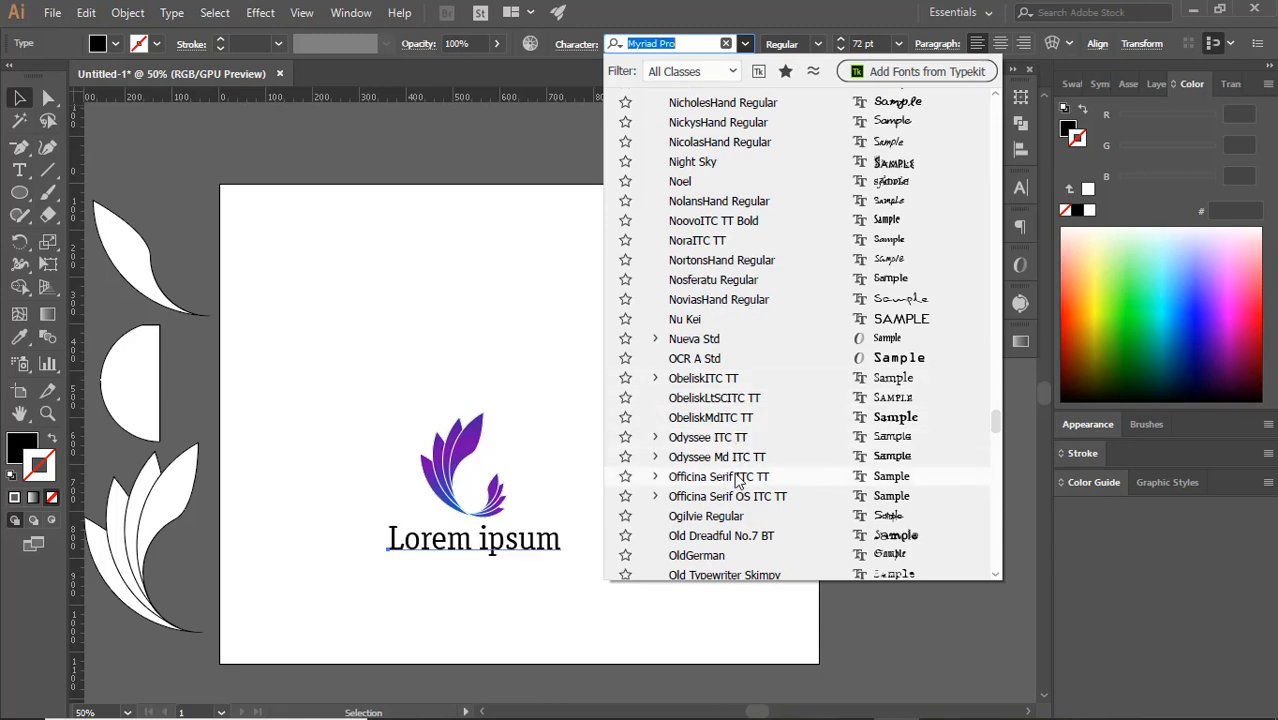
scroll(735, 470, down, 1)
scroll(722, 500, down, 3)
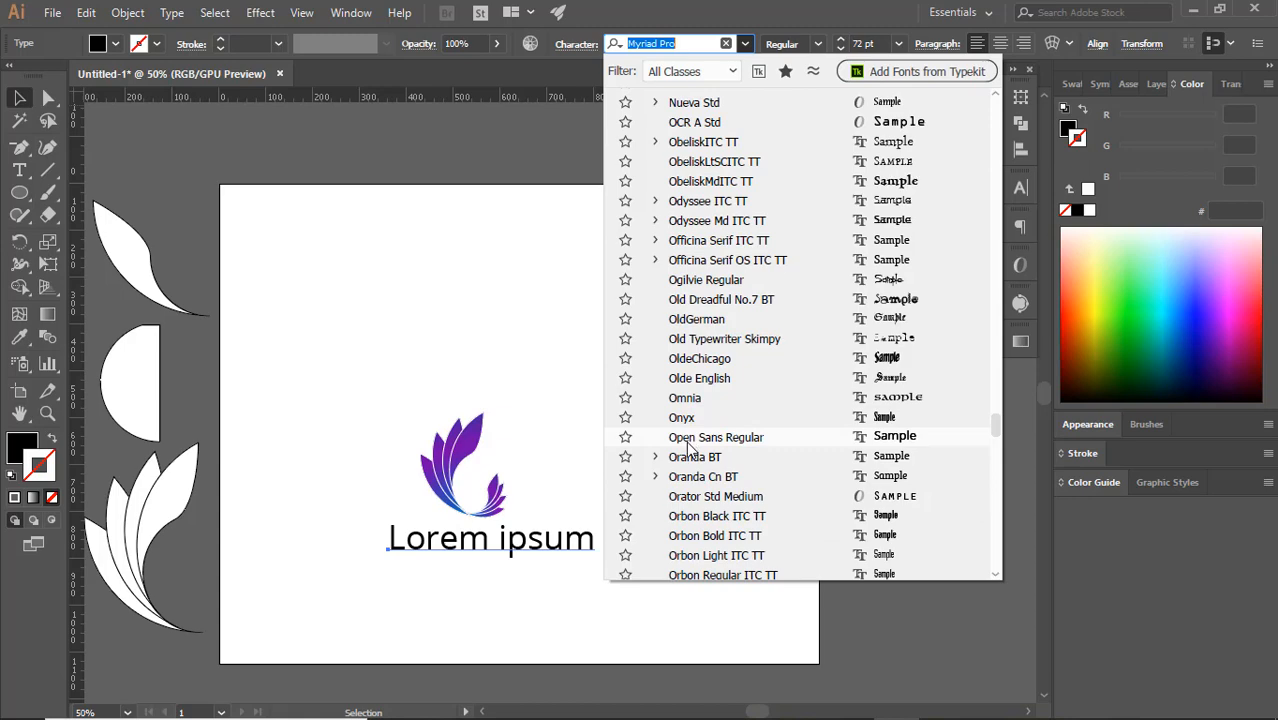
scroll(703, 494, down, 2)
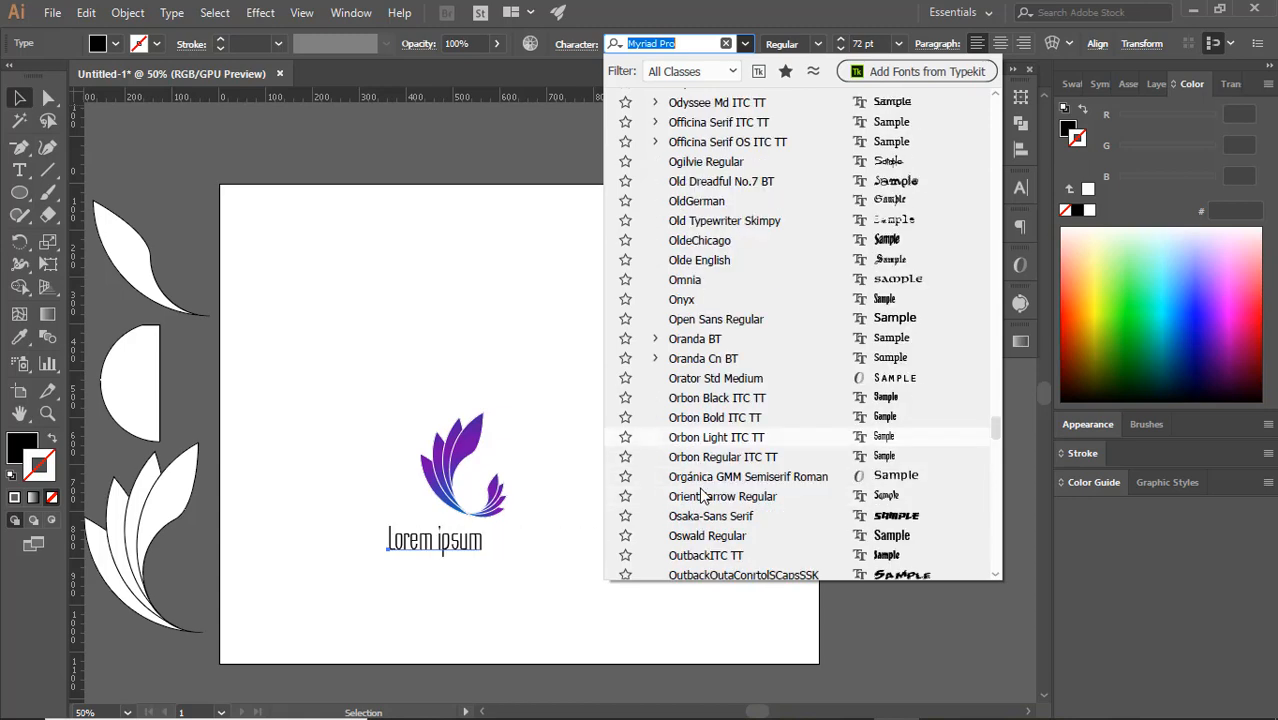
scroll(703, 494, down, 1)
click(707, 460)
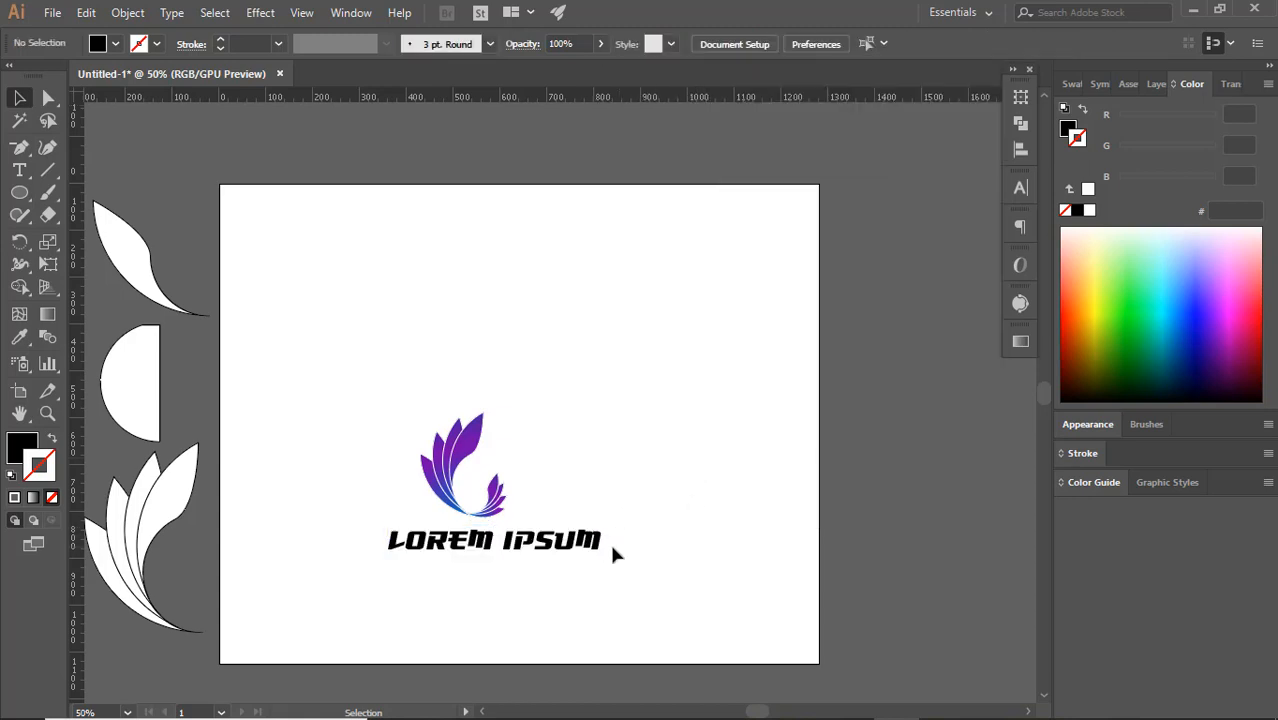
Set the font of the Lorem ipsum text to PirulenRg-Regular
click(745, 45)
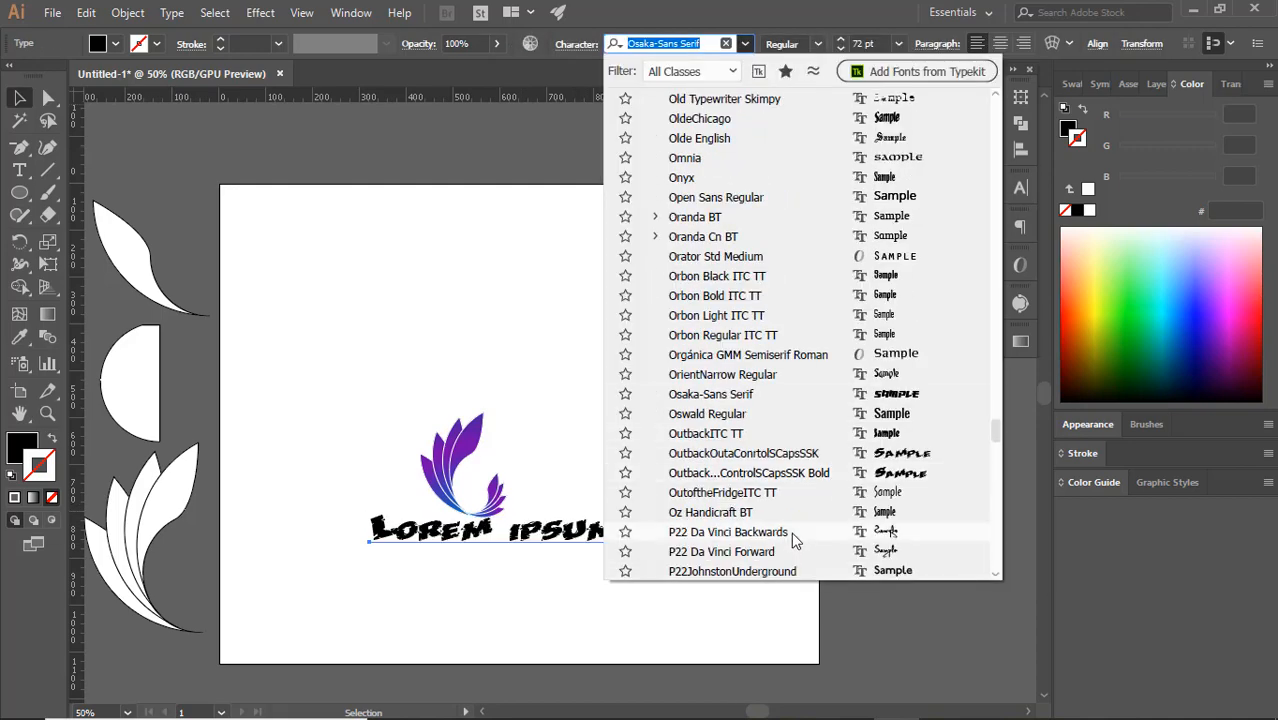
scroll(790, 560, down, 5)
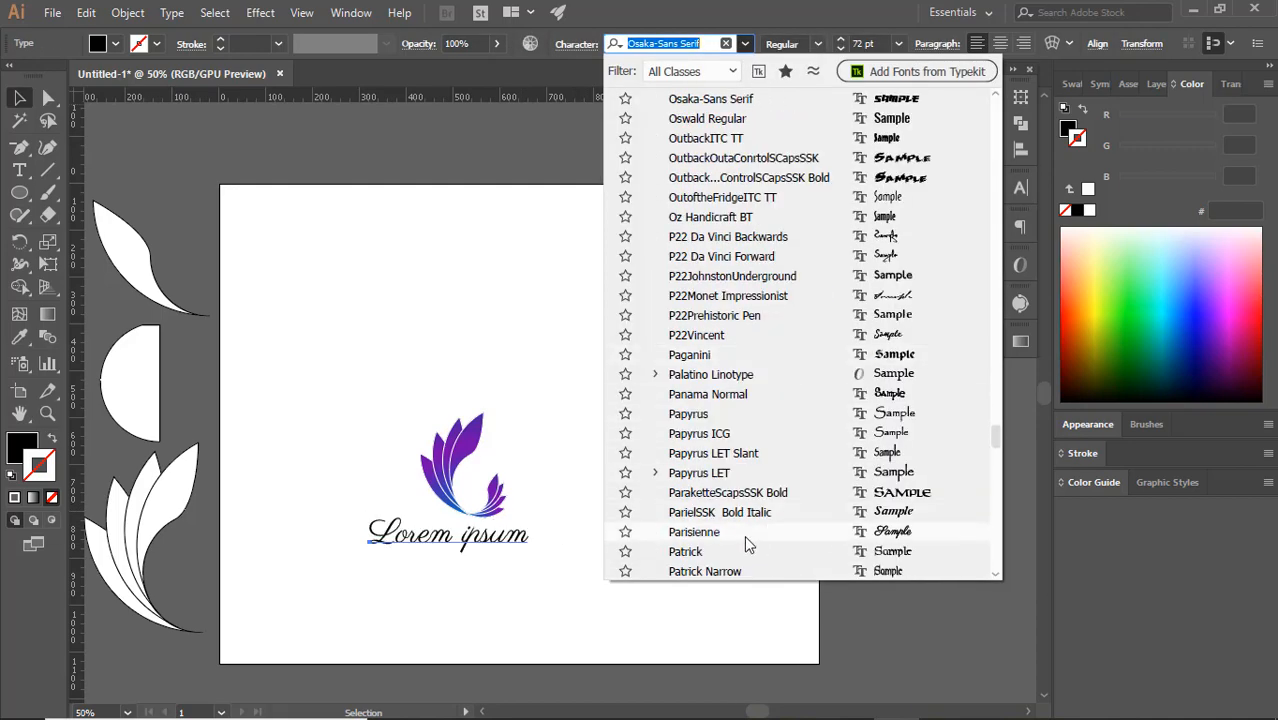
scroll(745, 550, down, 3)
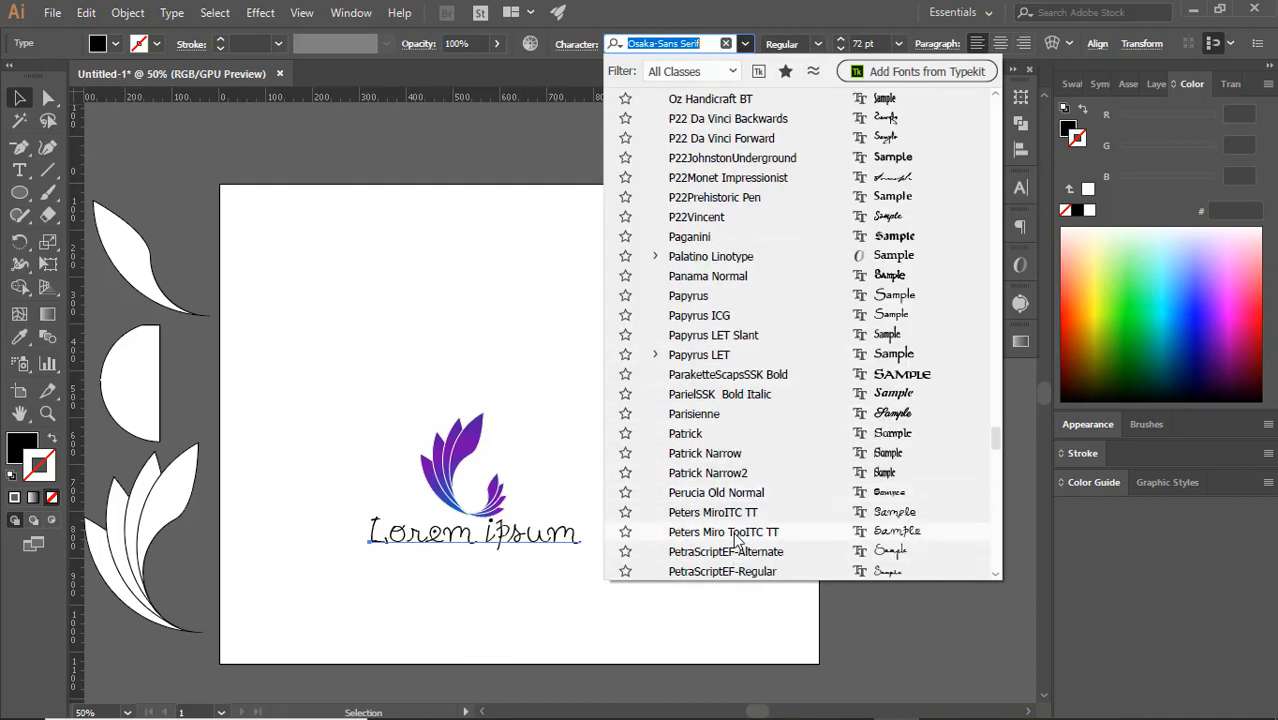
scroll(735, 562, down, 1)
click(748, 536)
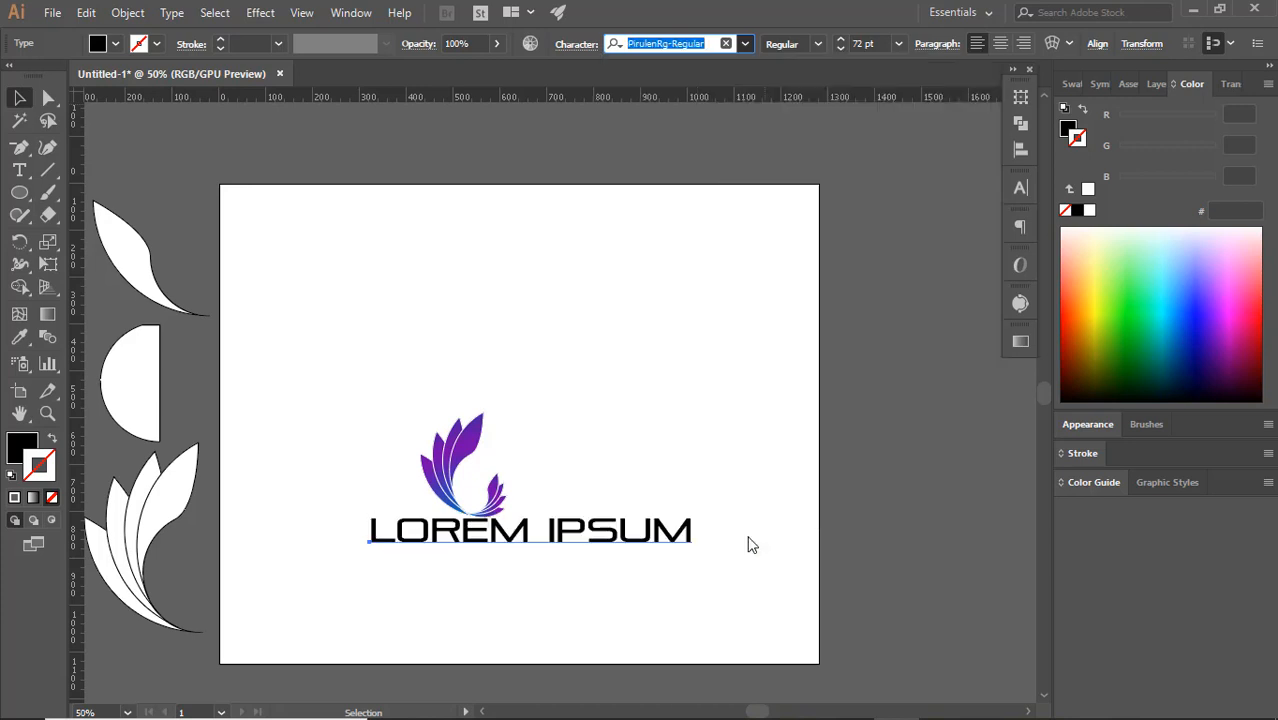
Lower the text slightly away from the logo and set its font size to 48 pt
drag(579, 533, 562, 551)
click(570, 490)
drag(490, 505, 757, 495)
click(572, 502)
click(555, 556)
click(899, 44)
click(922, 338)
click(622, 500)
Arrange the logo on the left side of the text and enlarge the text to about 54 pt
drag(533, 515, 456, 481)
drag(631, 498, 560, 458)
click(530, 500)
click(530, 505)
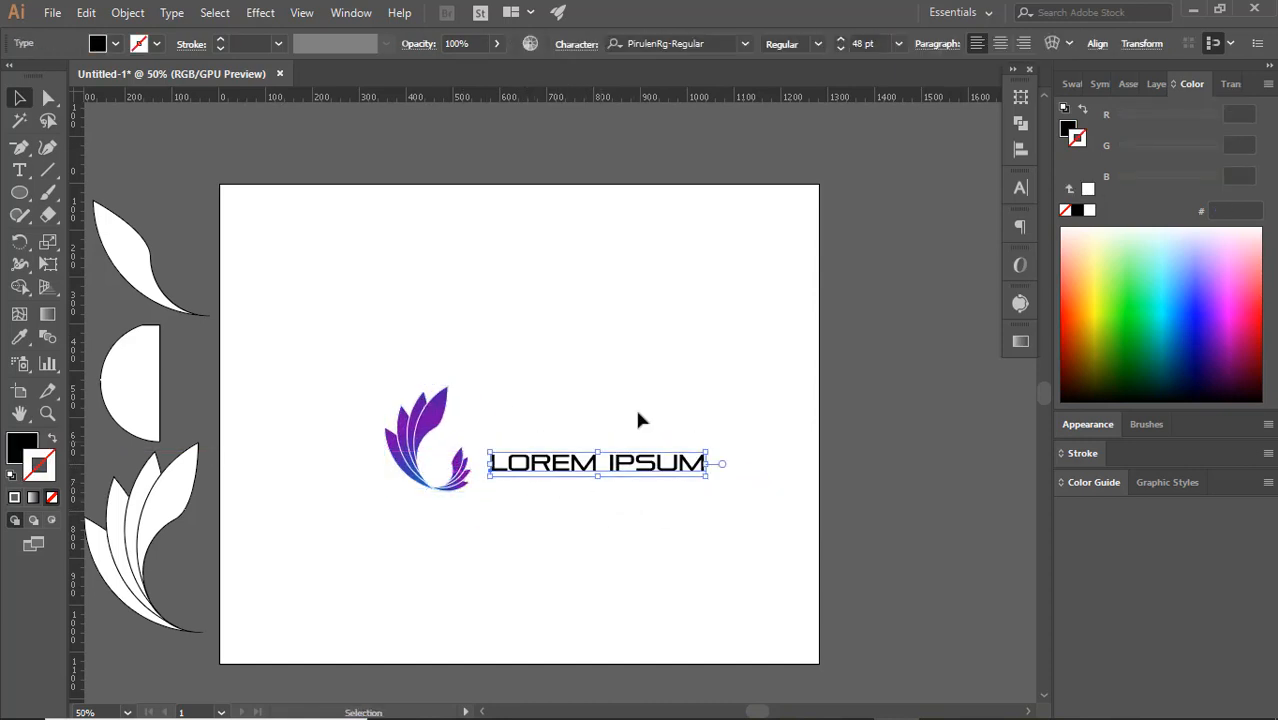
drag(706, 452, 735, 424)
click(613, 505)
drag(466, 487, 487, 497)
click(476, 502)
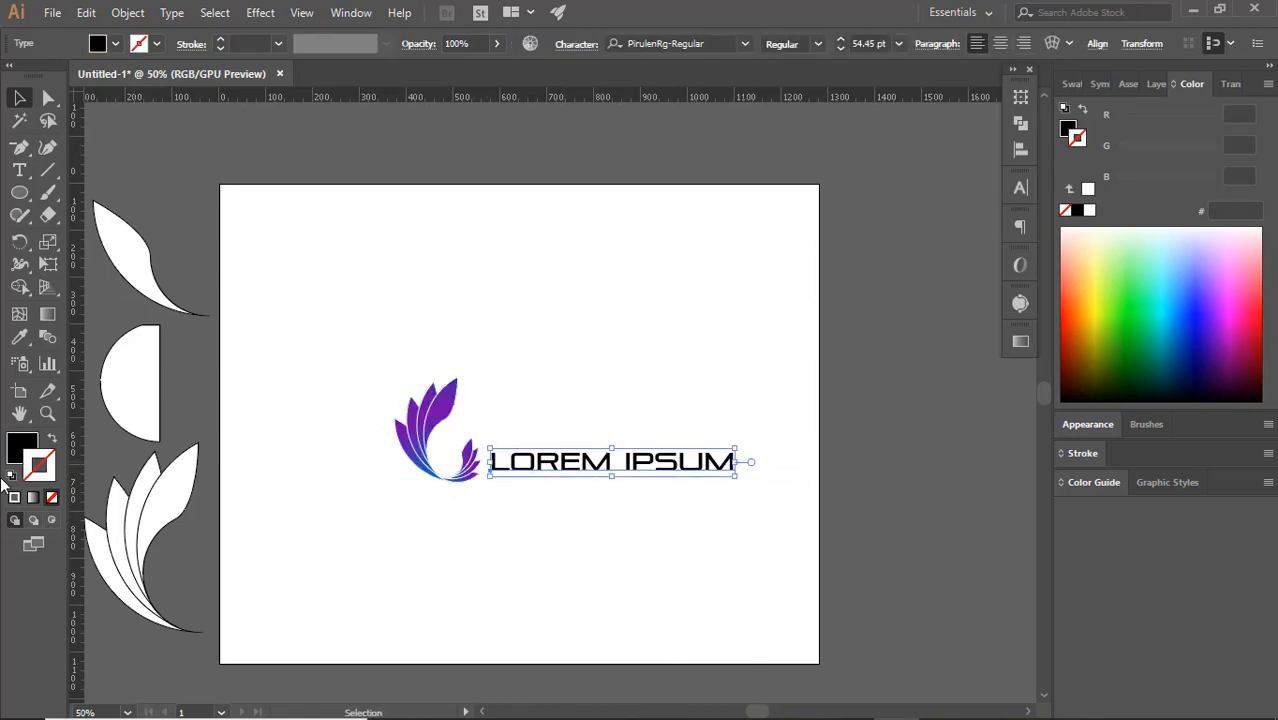
Expand the LOREM IPSUM text into shapes and try a gradient on its stroke
click(127, 12)
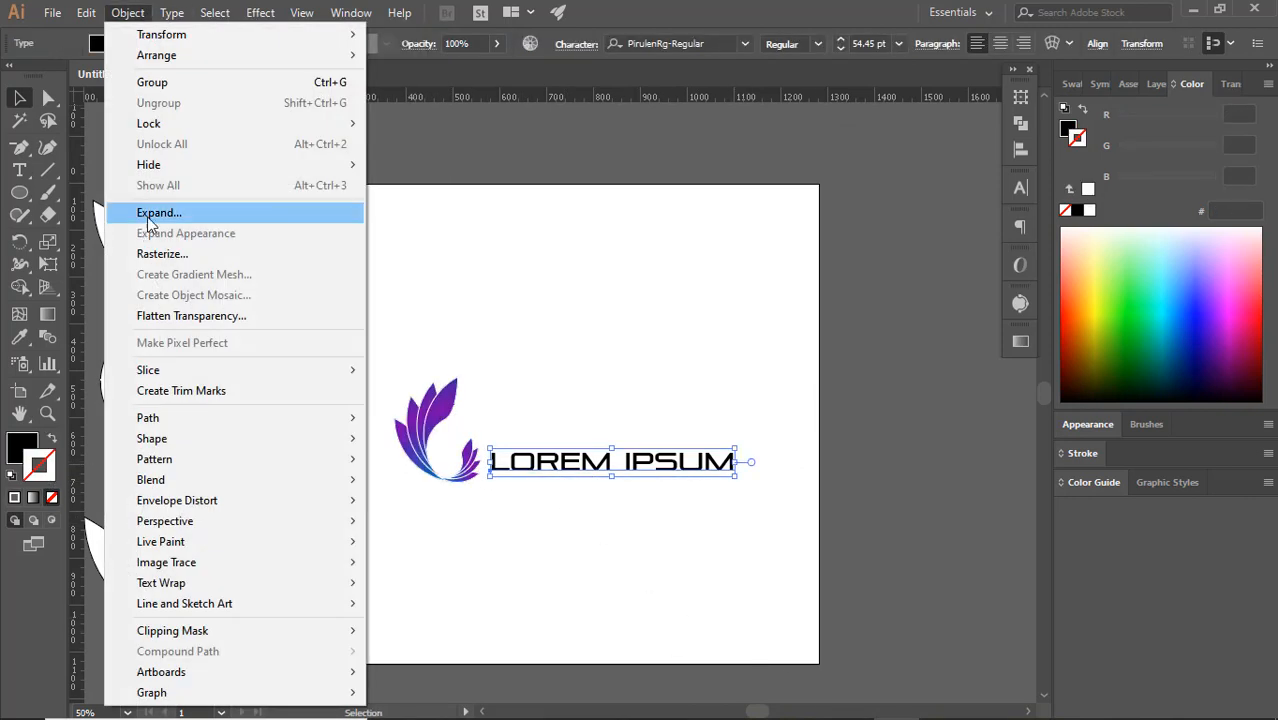
click(130, 208)
click(33, 499)
click(826, 369)
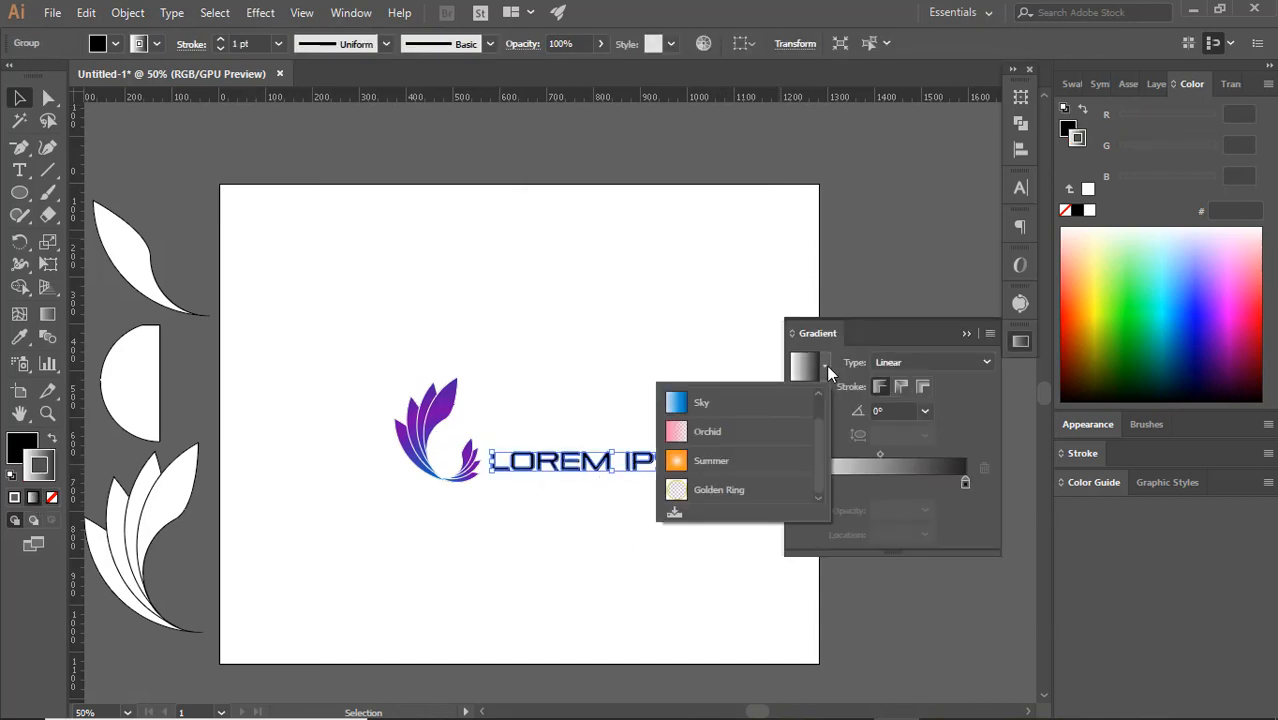
click(966, 334)
click(873, 380)
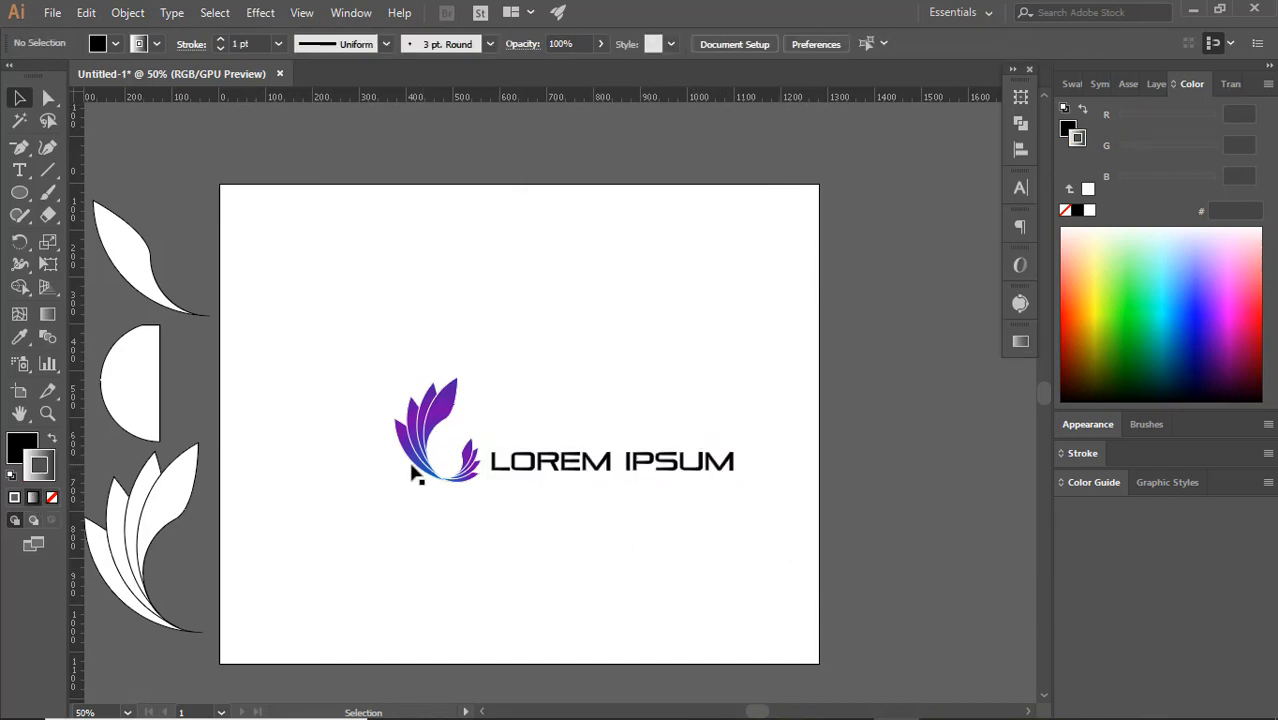
Remove the stroke from the expanded text and fill it with the default white-to-black linear gradient
click(53, 498)
click(20, 447)
click(33, 498)
click(966, 334)
click(630, 461)
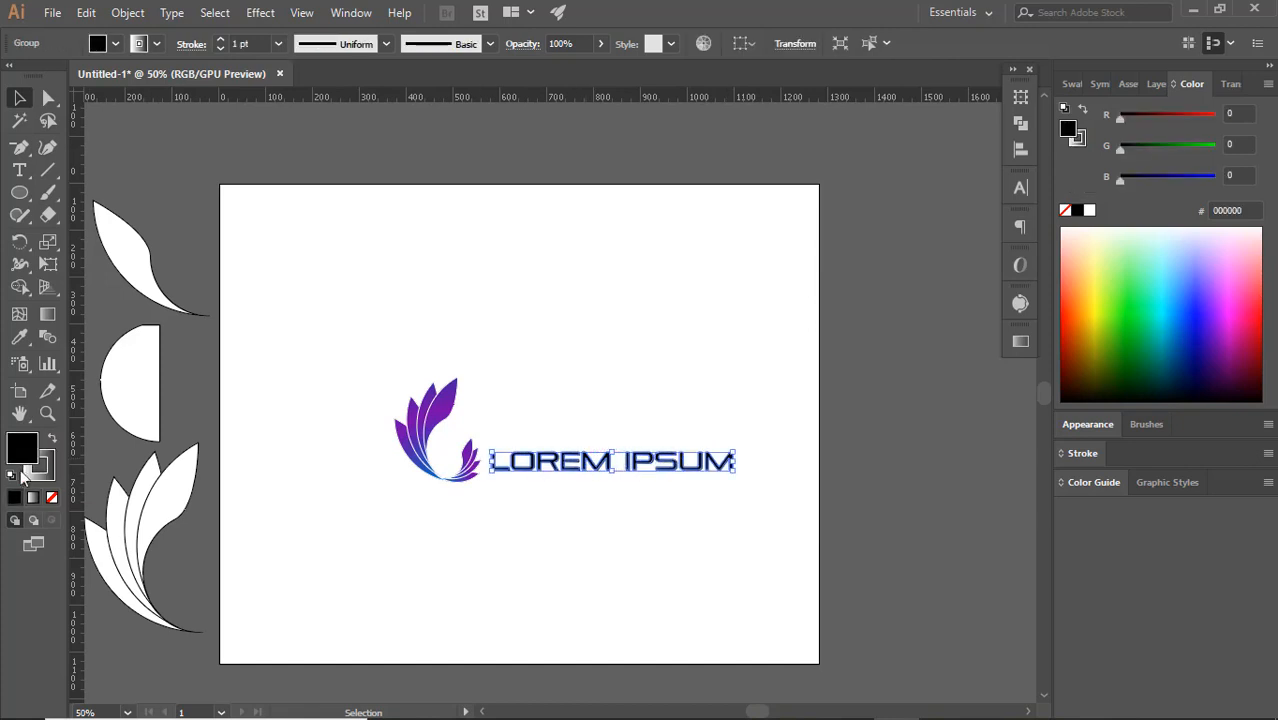
click(33, 498)
click(656, 591)
double_click(796, 482)
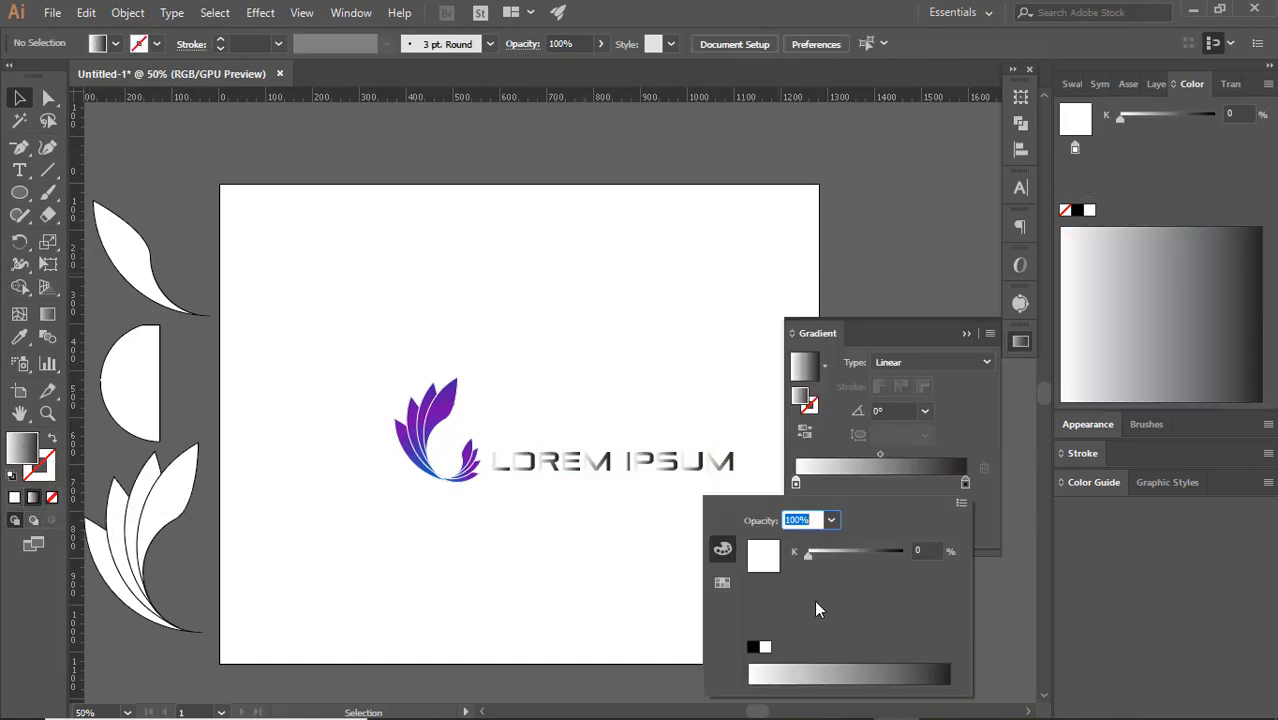
click(962, 503)
click(993, 528)
click(907, 672)
Switch the first stop of the text's gradient to RGB and colour it purple (b615ff)
click(547, 467)
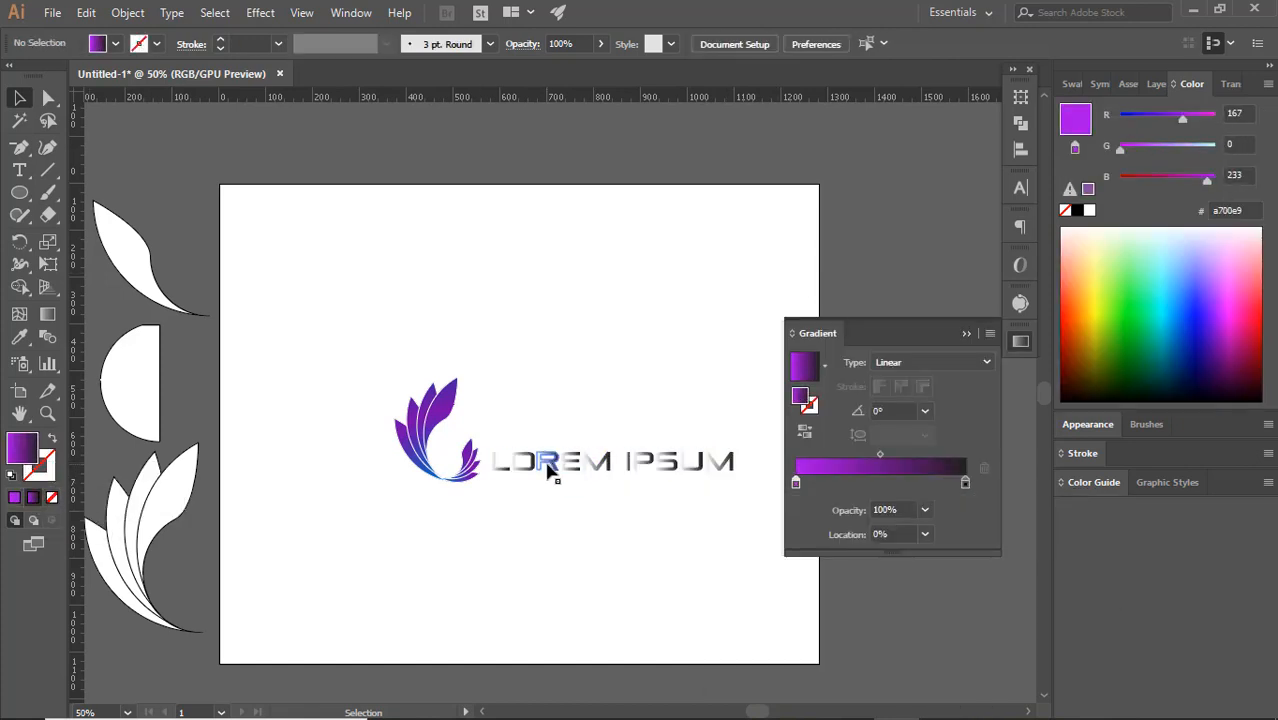
click(547, 467)
double_click(796, 482)
click(961, 503)
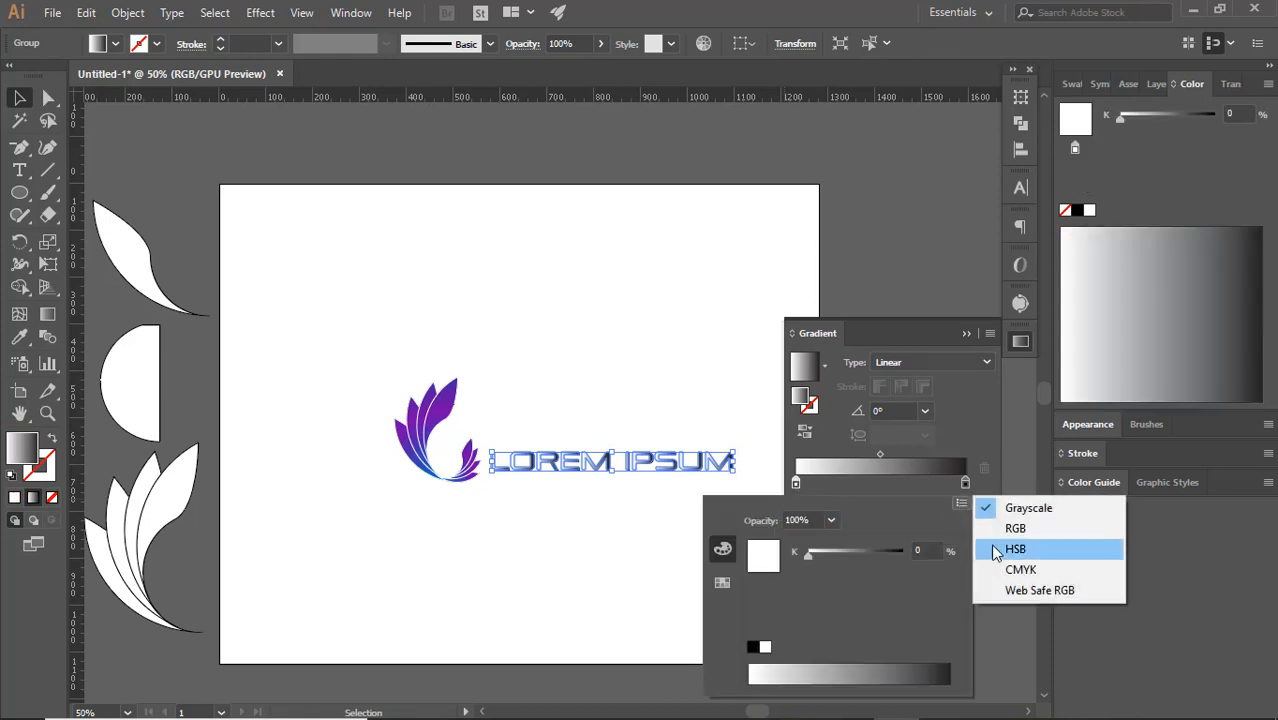
click(996, 528)
click(910, 672)
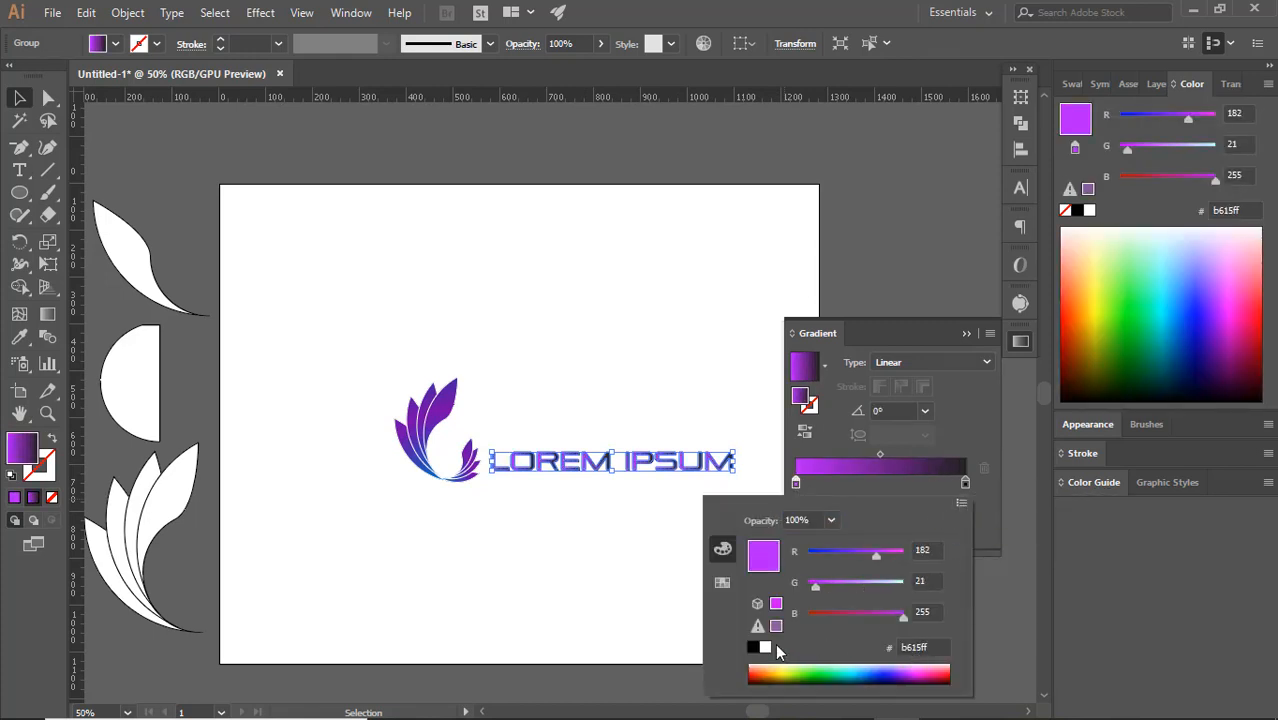
click(853, 457)
click(966, 334)
click(618, 406)
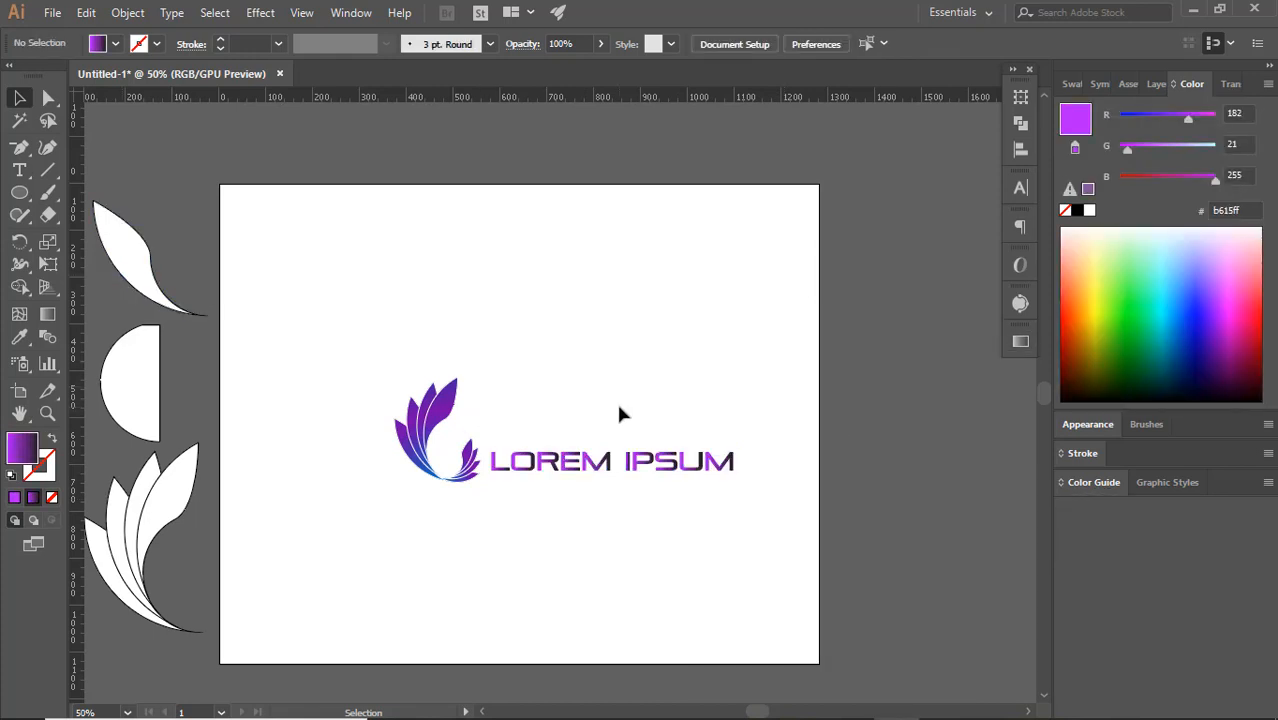
Place the logo above the LOREM IPSUM text and centre the two horizontally on each other
drag(465, 470, 640, 430)
click(616, 533)
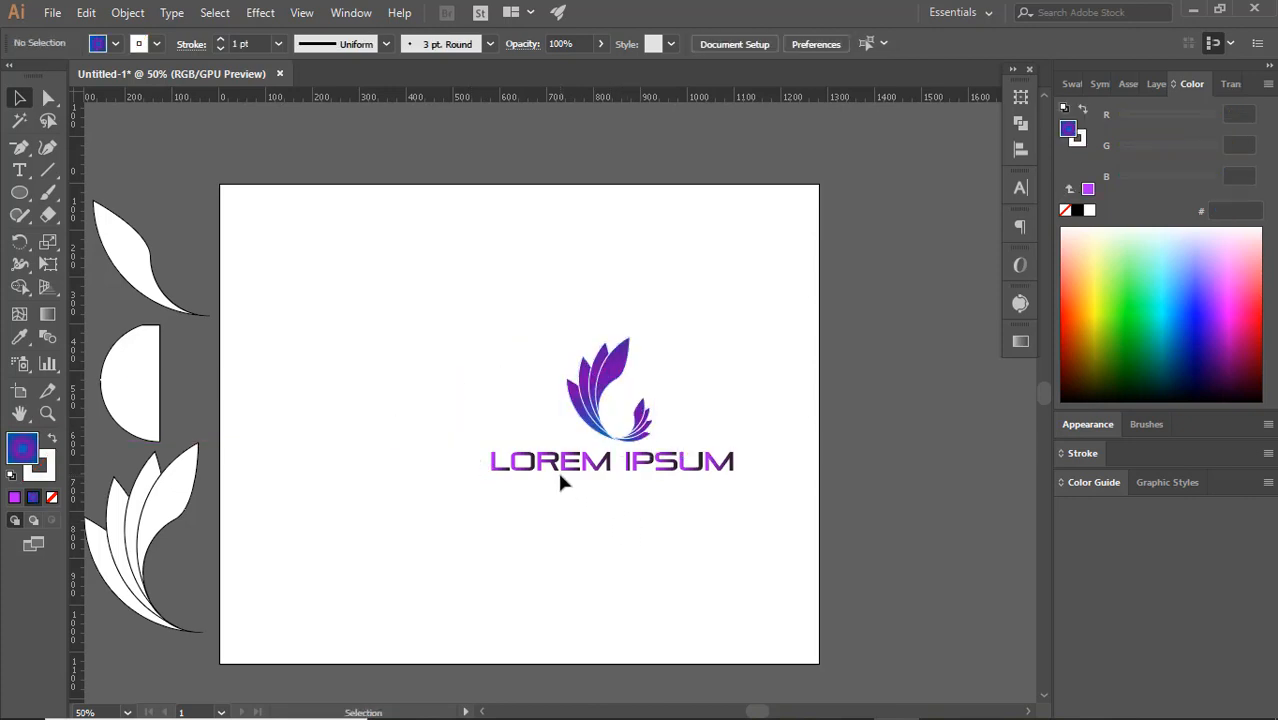
drag(468, 351, 606, 516)
click(802, 47)
click(790, 493)
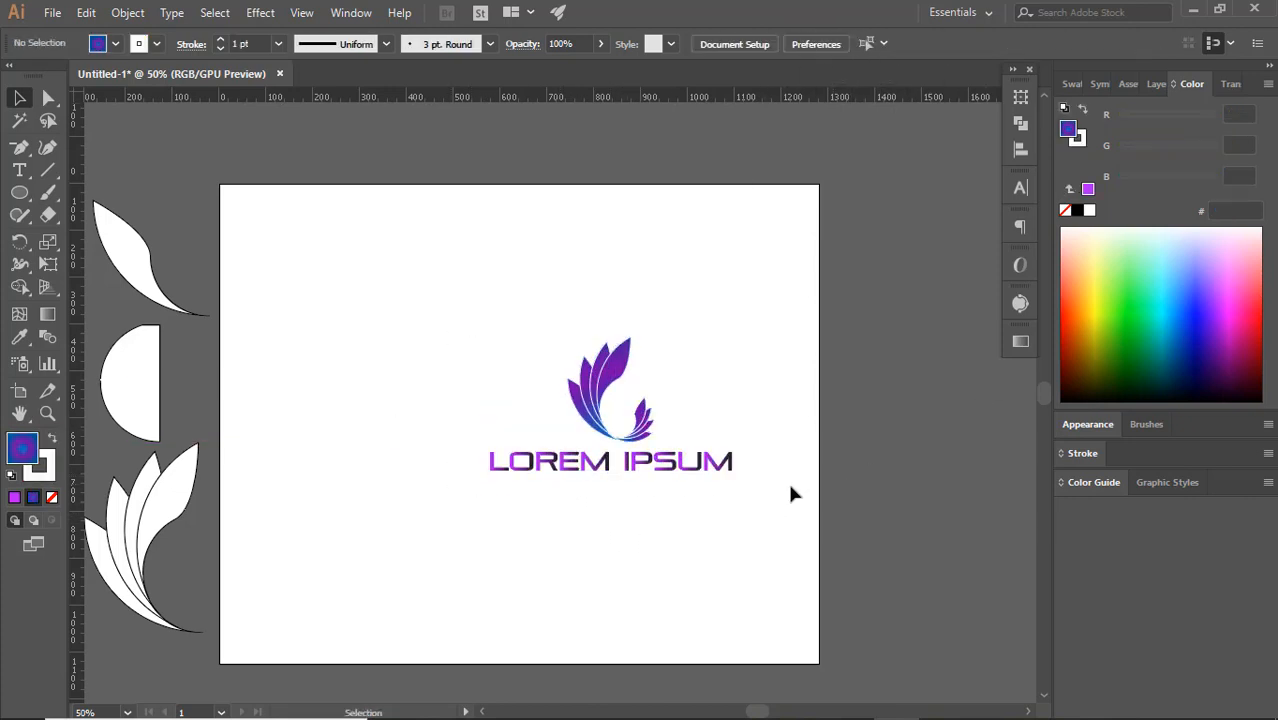
Group the petal logo and the LOREM IPSUM text together
drag(352, 326, 730, 515)
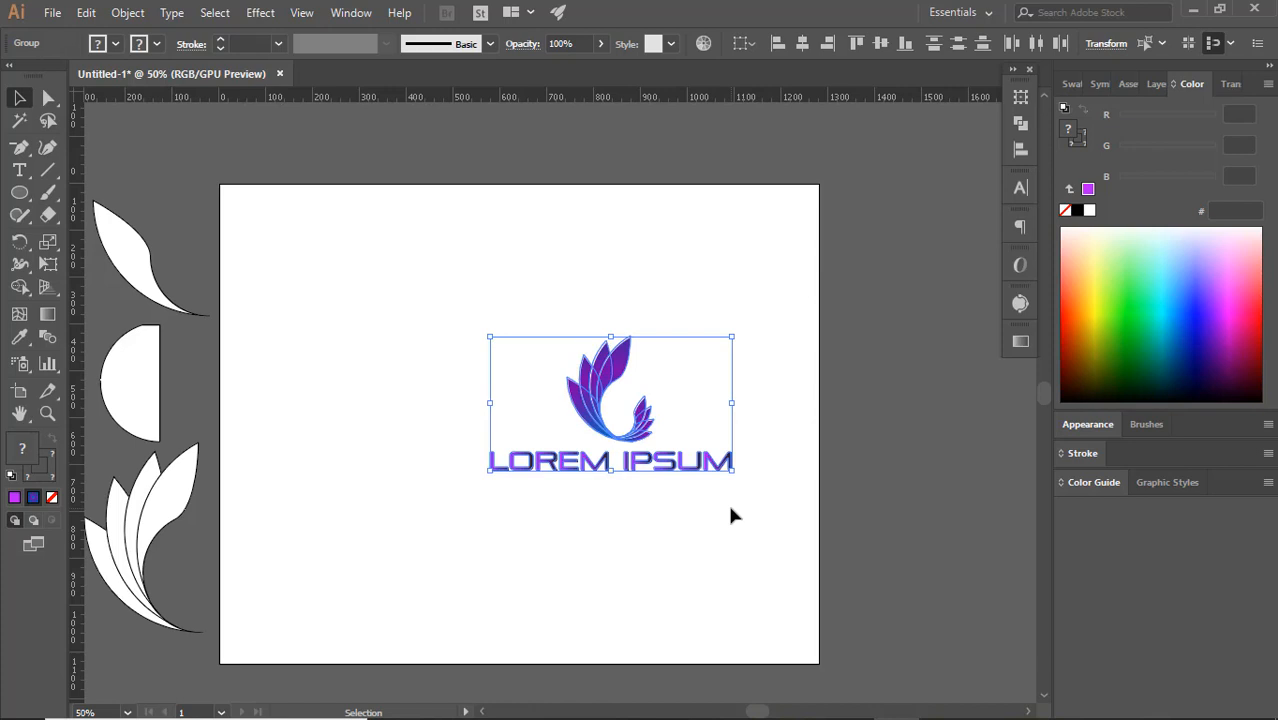
click(148, 16)
click(155, 77)
click(796, 422)
click(645, 466)
click(625, 577)
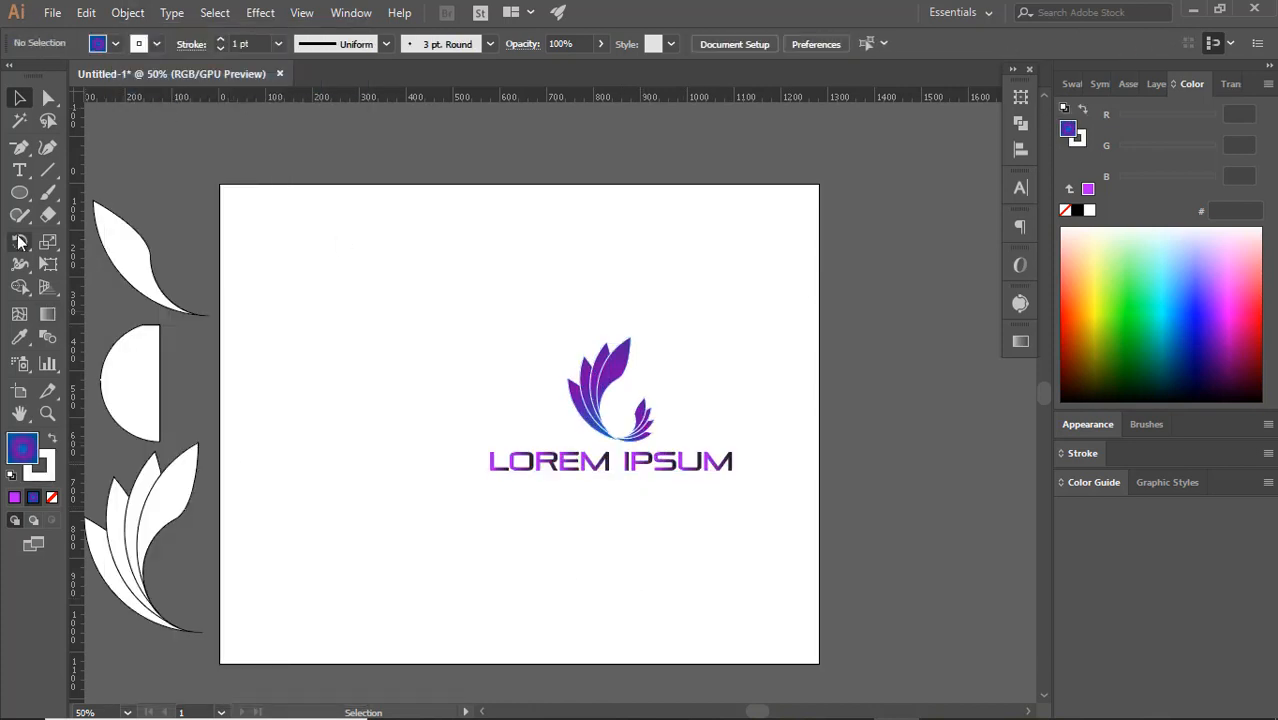
Draw a rectangle covering the whole artboard and fill it with a radial gradient from black at the centre to white
drag(19, 192, 100, 191)
drag(220, 185, 818, 664)
click(31, 501)
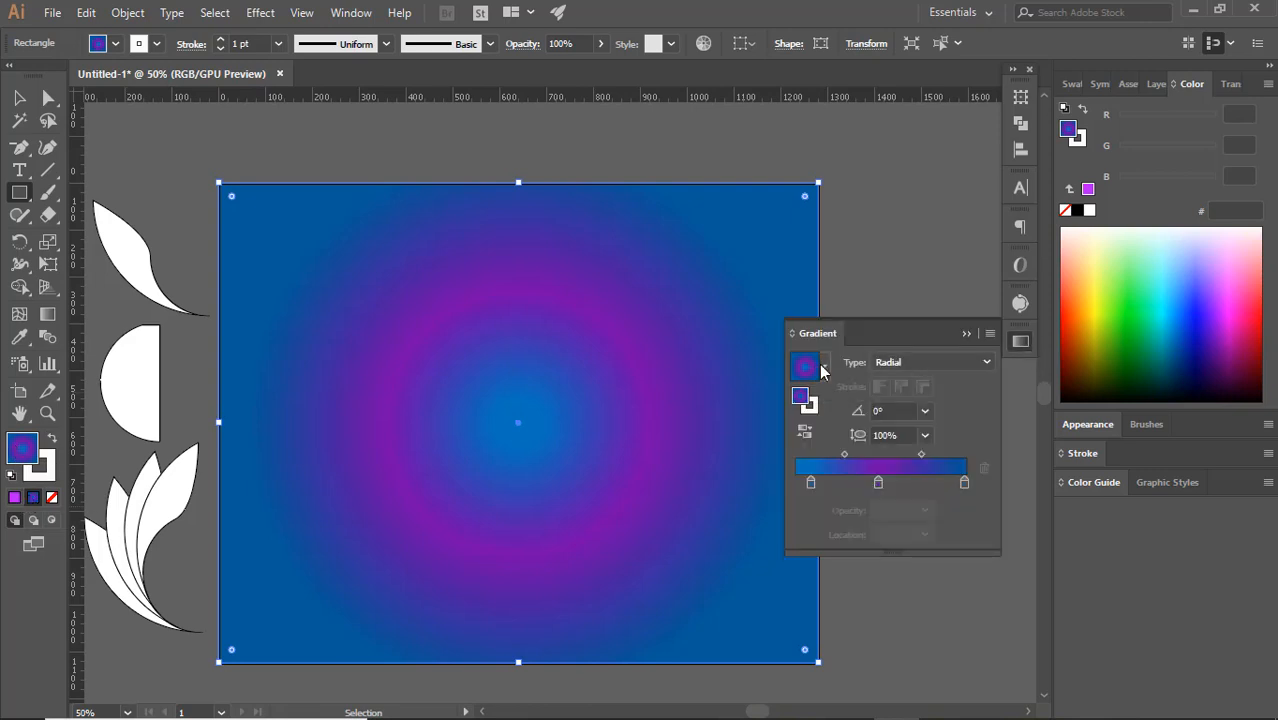
click(824, 367)
click(700, 403)
click(931, 362)
click(900, 392)
click(805, 431)
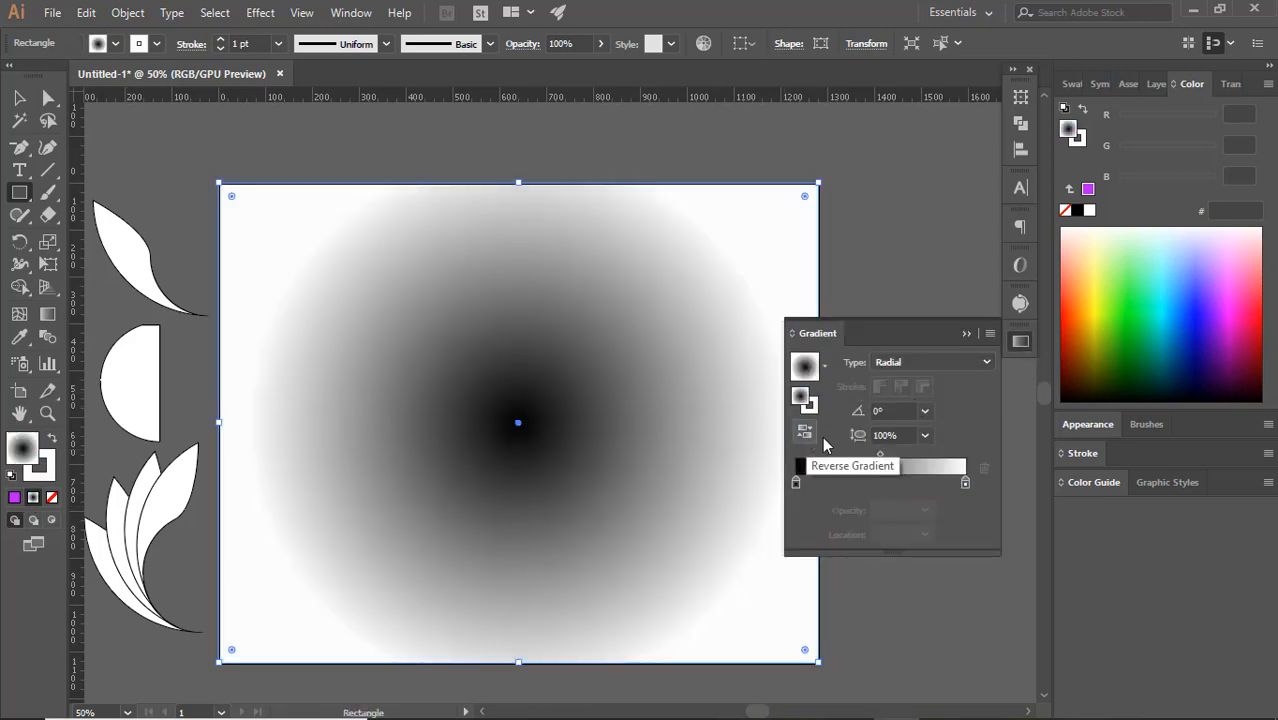
Set the black gradient stop's opacity to 20% and send the background rectangle to the back
click(925, 510)
click(926, 340)
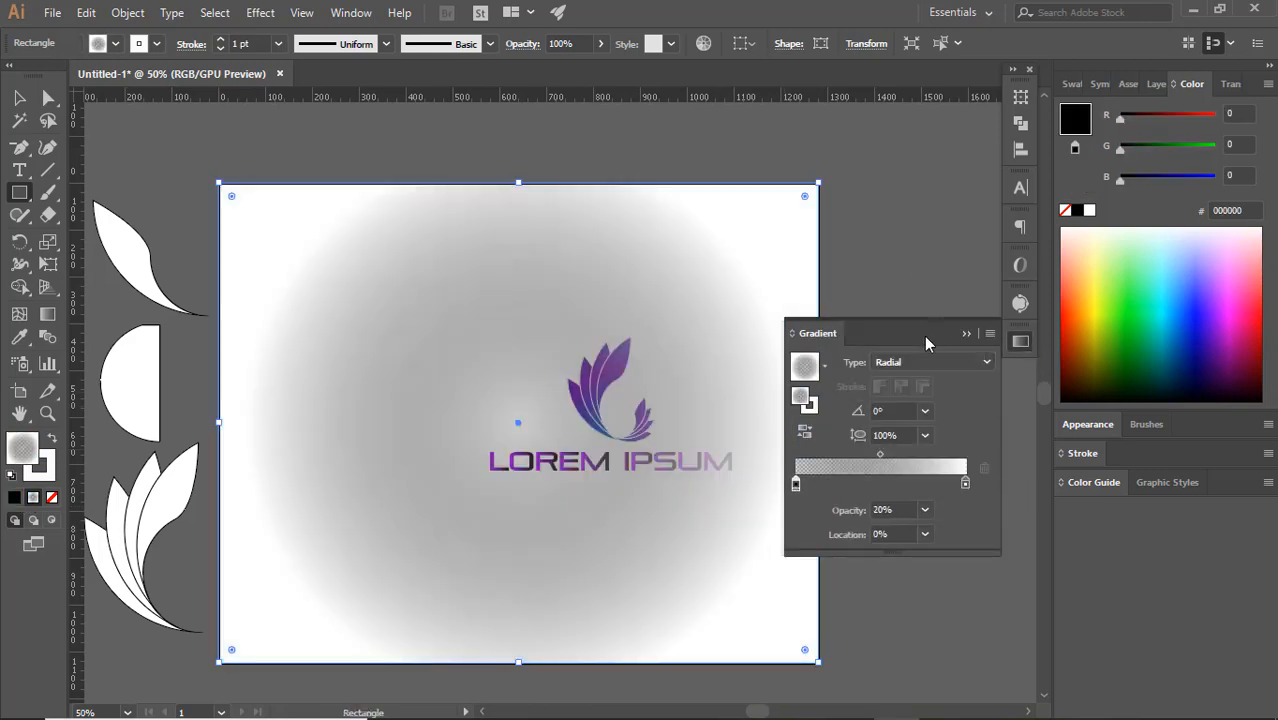
click(964, 335)
click(82, 14)
mouse_move(127, 14)
mouse_move(144, 58)
click(420, 118)
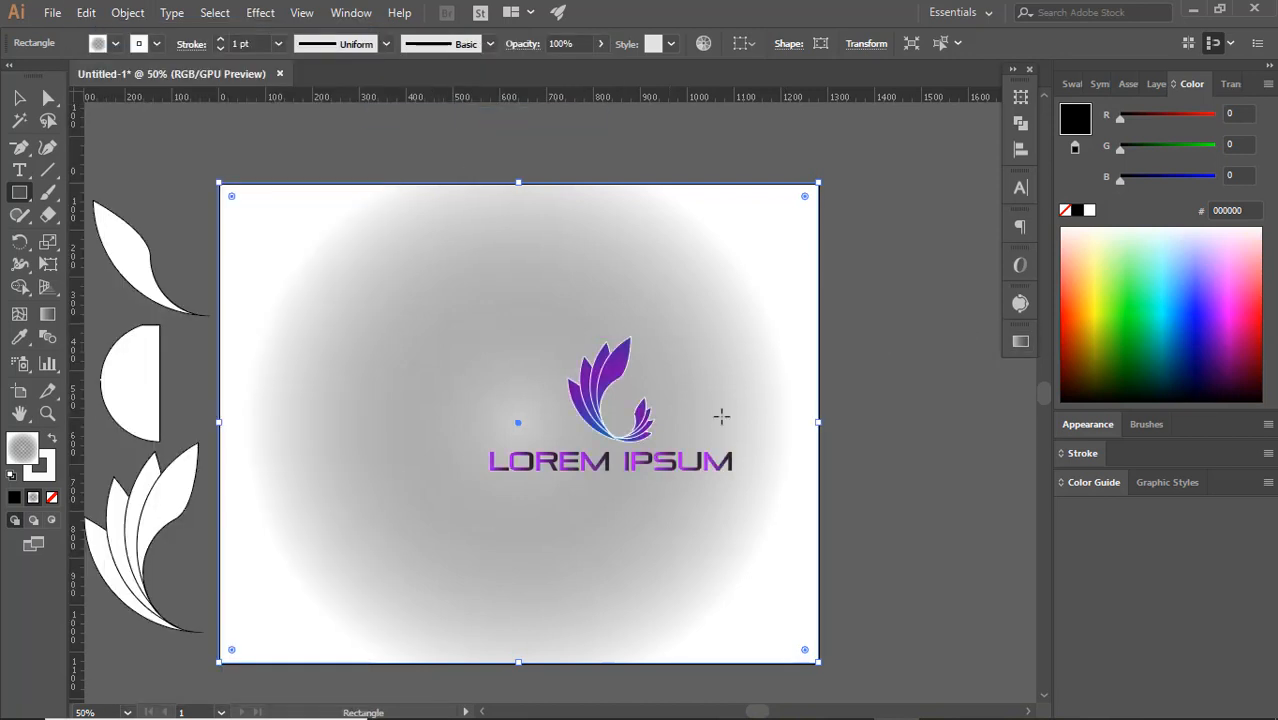
Change the background gradient's black stop opacity and move its white stop to a location of about 8%
click(24, 98)
click(979, 396)
click(785, 400)
click(1020, 341)
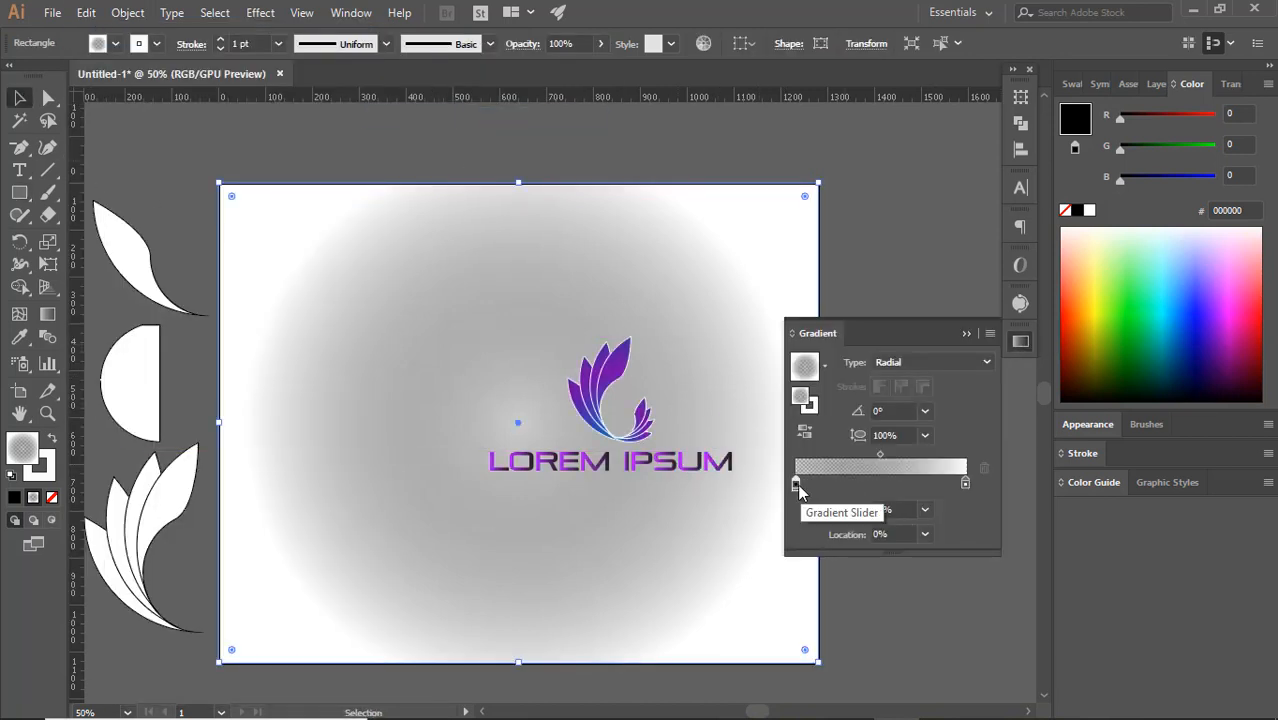
click(796, 485)
click(925, 510)
click(933, 306)
drag(966, 484, 935, 486)
drag(865, 455, 813, 457)
drag(934, 484, 812, 484)
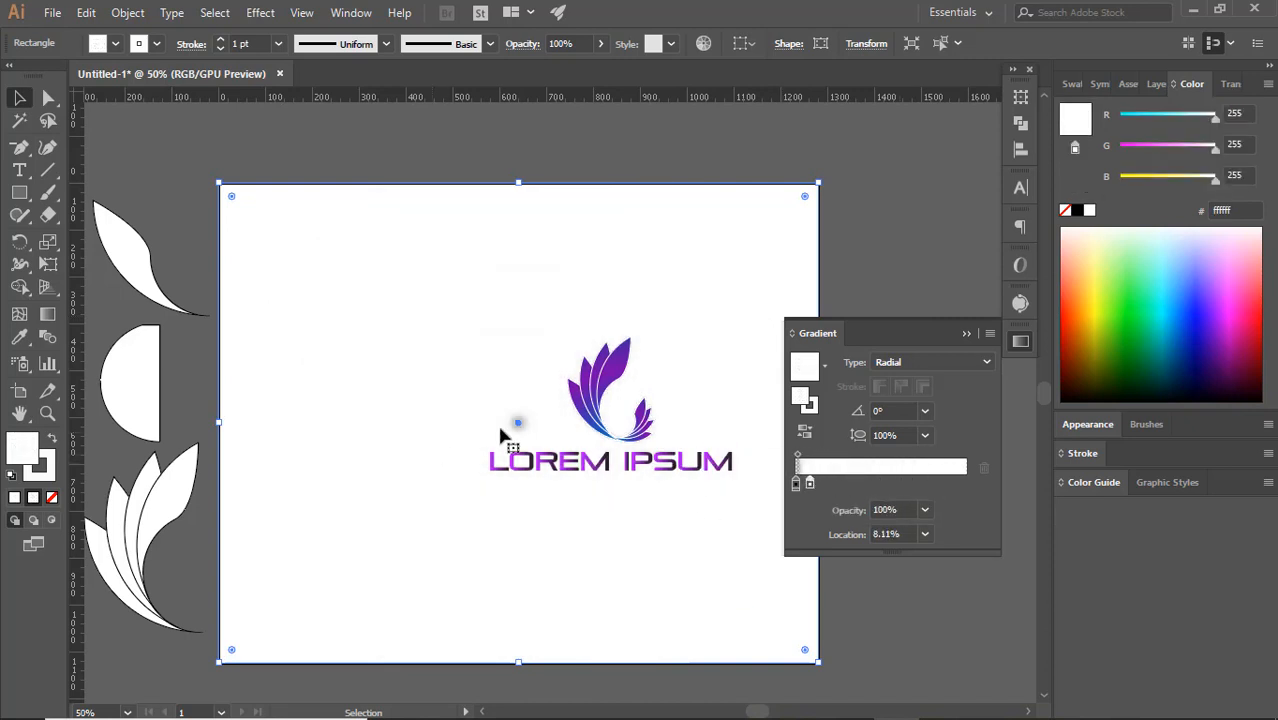
click(880, 292)
Move the grouped logo to the middle of the artboard and enlarge it to about one and a half times its size
drag(668, 461, 567, 445)
click(941, 457)
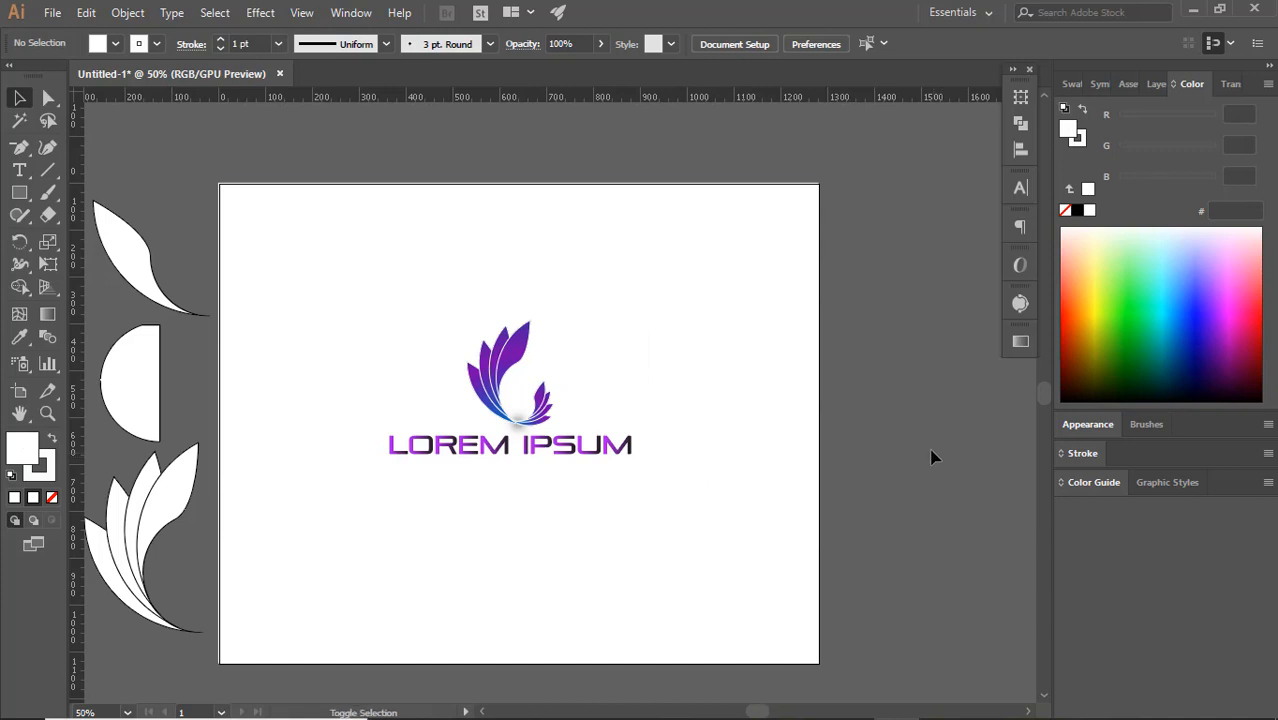
click(642, 452)
click(596, 445)
drag(632, 455, 691, 499)
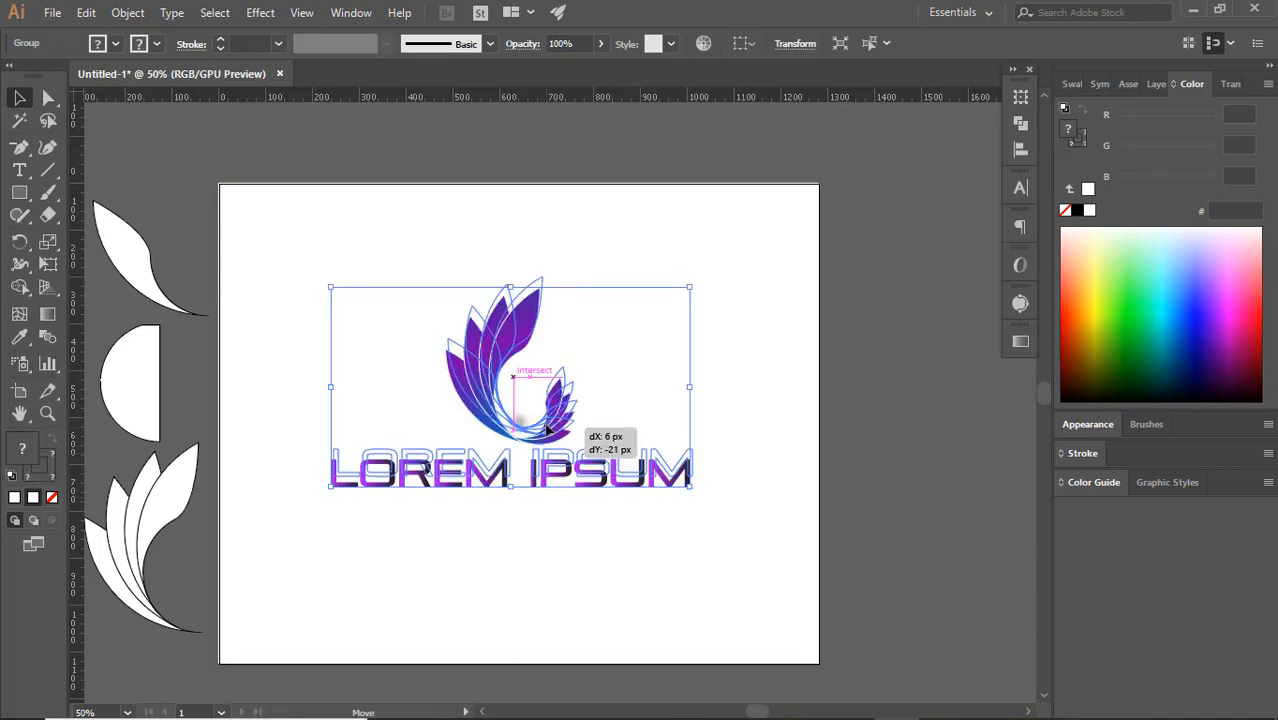
click(880, 505)
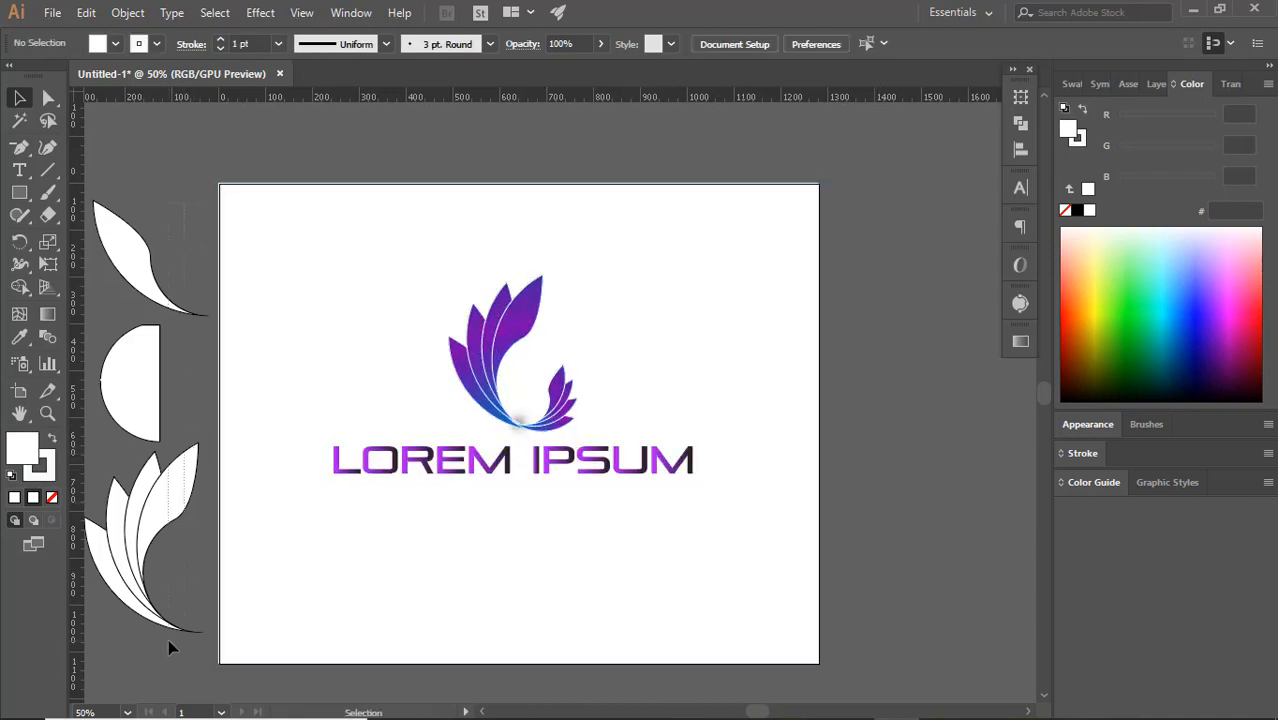
Hide the outlined petal group and the two leftover paths beside the artboard, keeping the background rectangle shown
drag(168, 641, 168, 641)
click(1156, 86)
click(1068, 172)
click(1068, 190)
click(1067, 210)
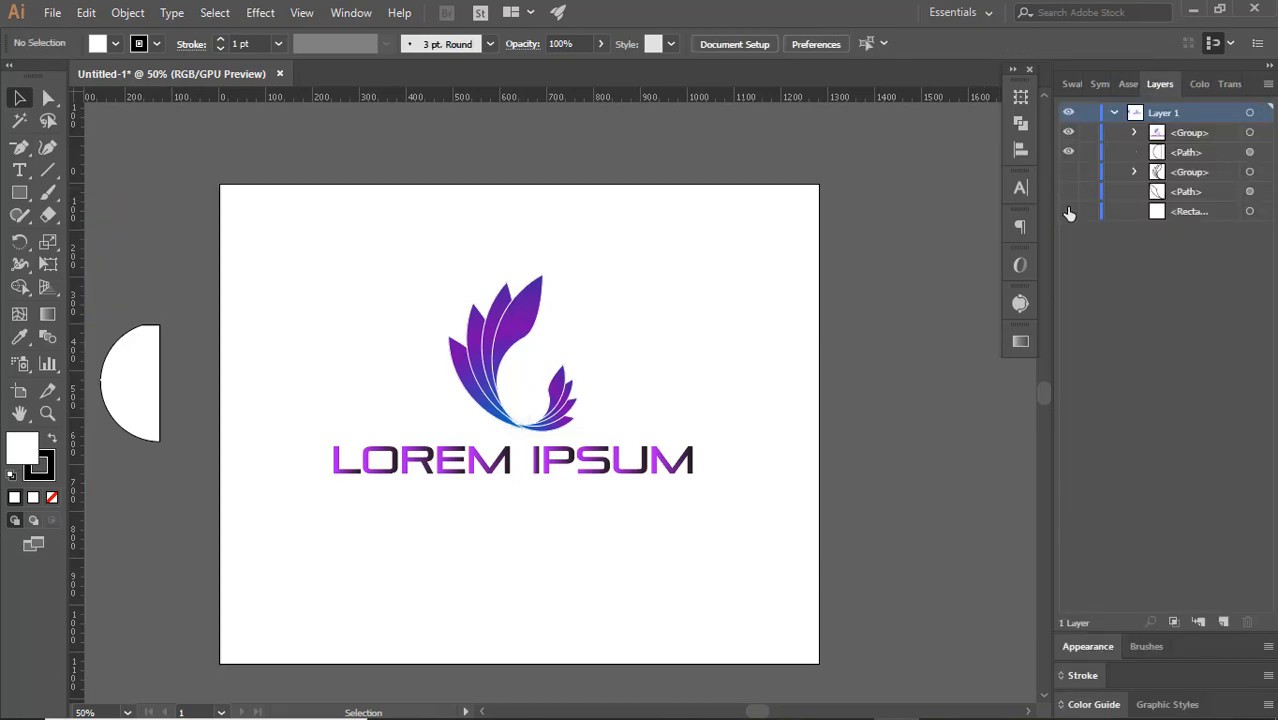
click(1068, 211)
click(1069, 152)
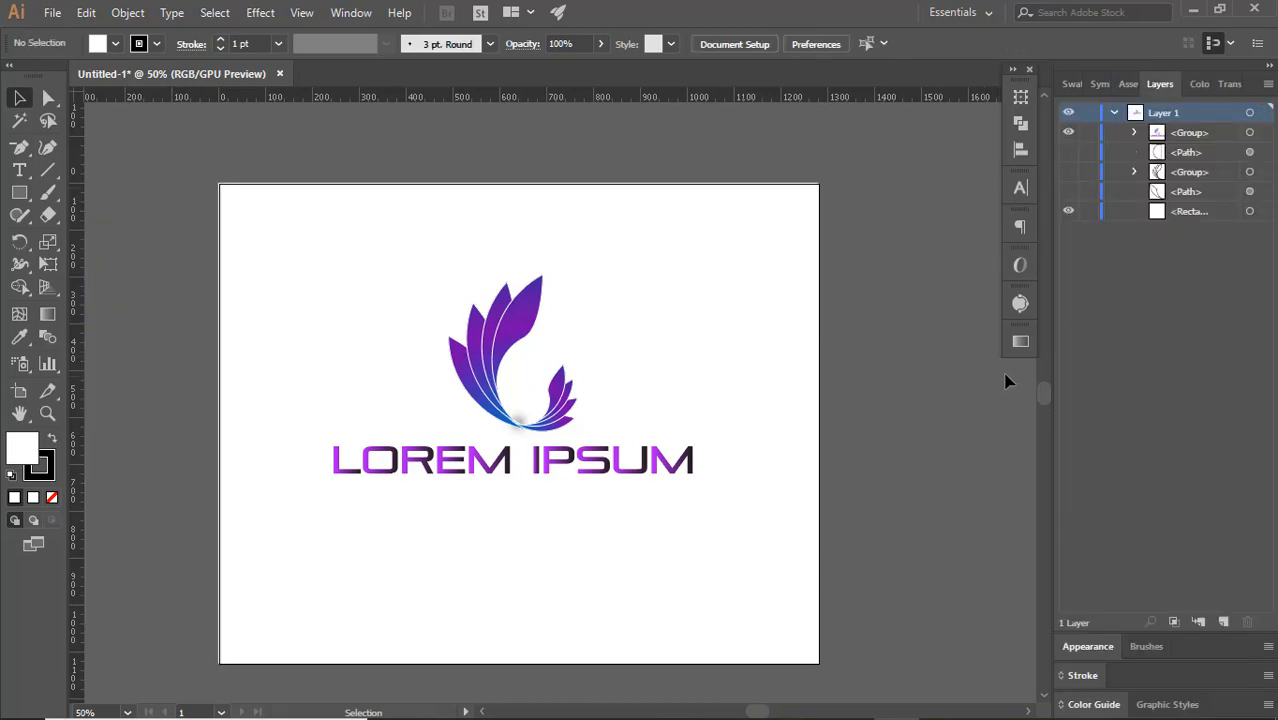